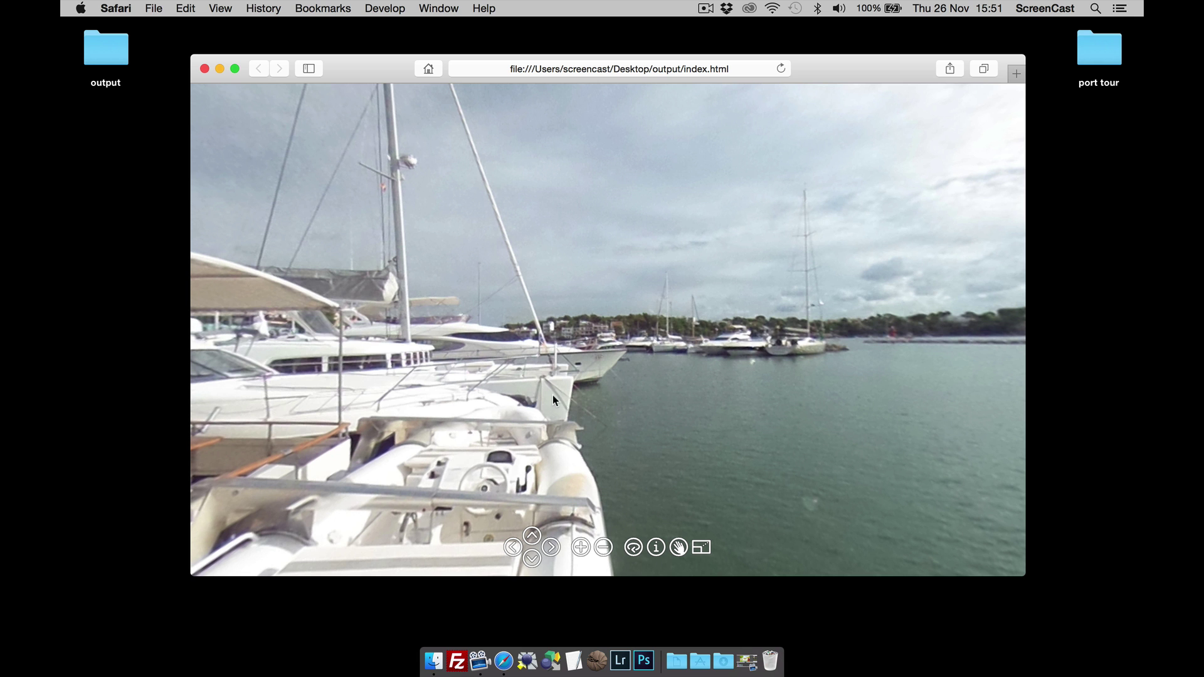
- Walk through the finished harbour tour by looking around and following its hotspots between panoramas, and close the browser window
left_click_drag(486, 397, 822, 425)
left_click(665, 344)
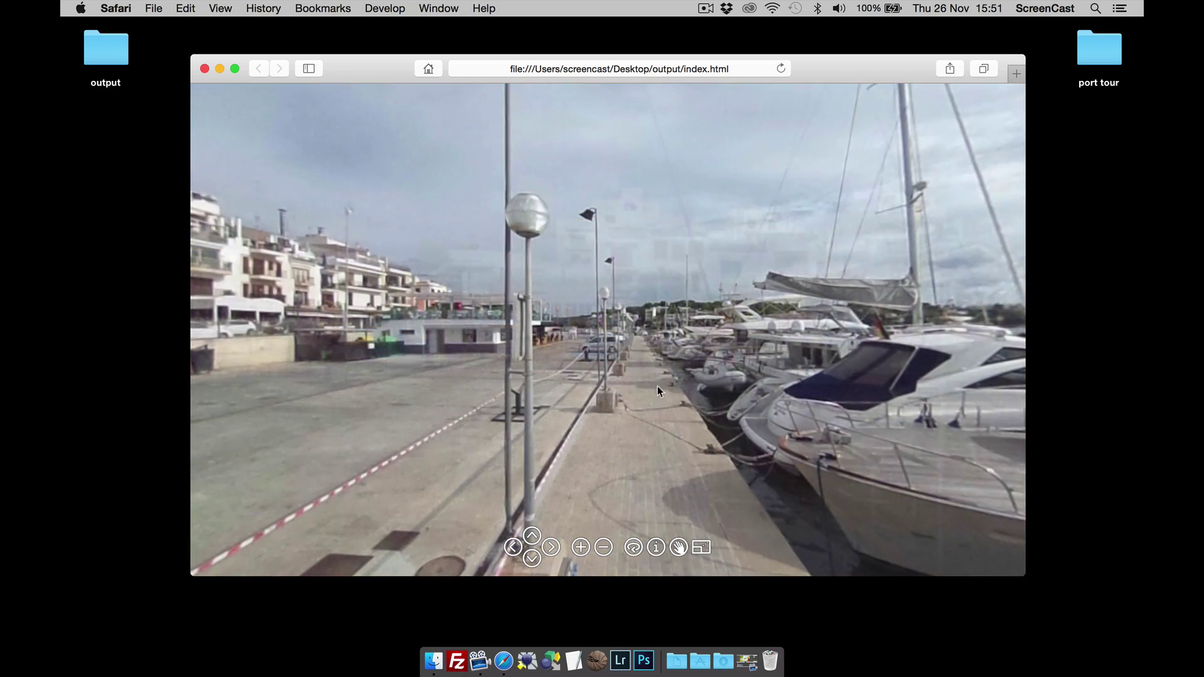
left_click(604, 342)
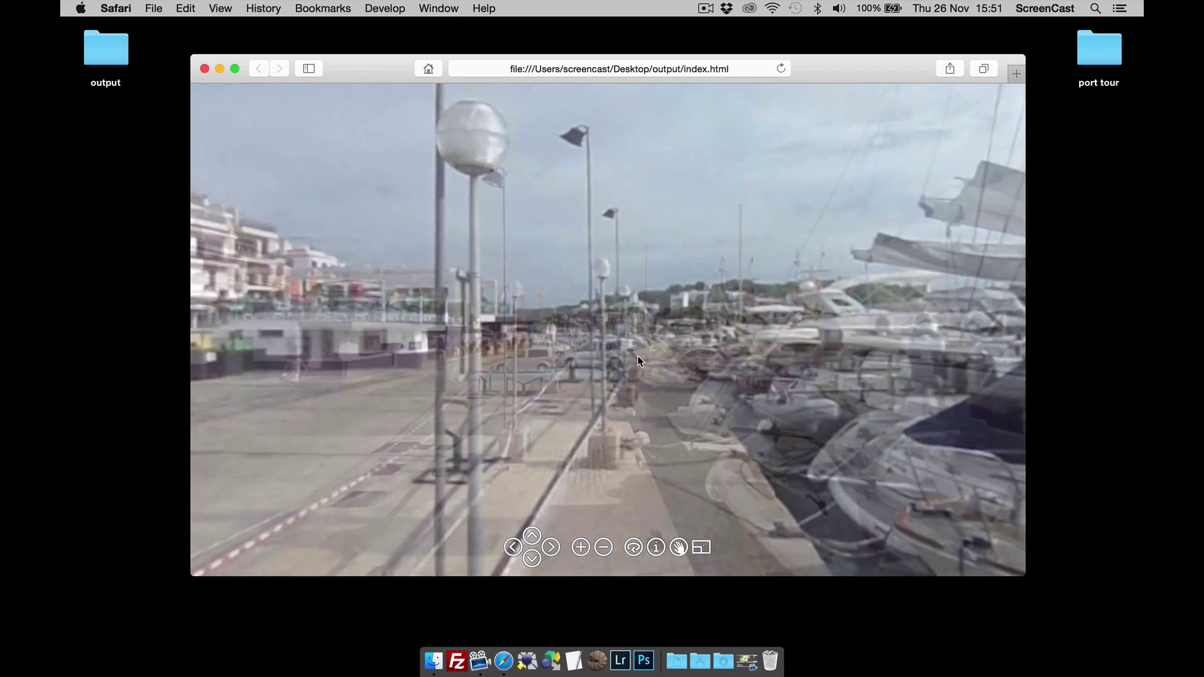
left_click_drag(548, 363, 693, 364)
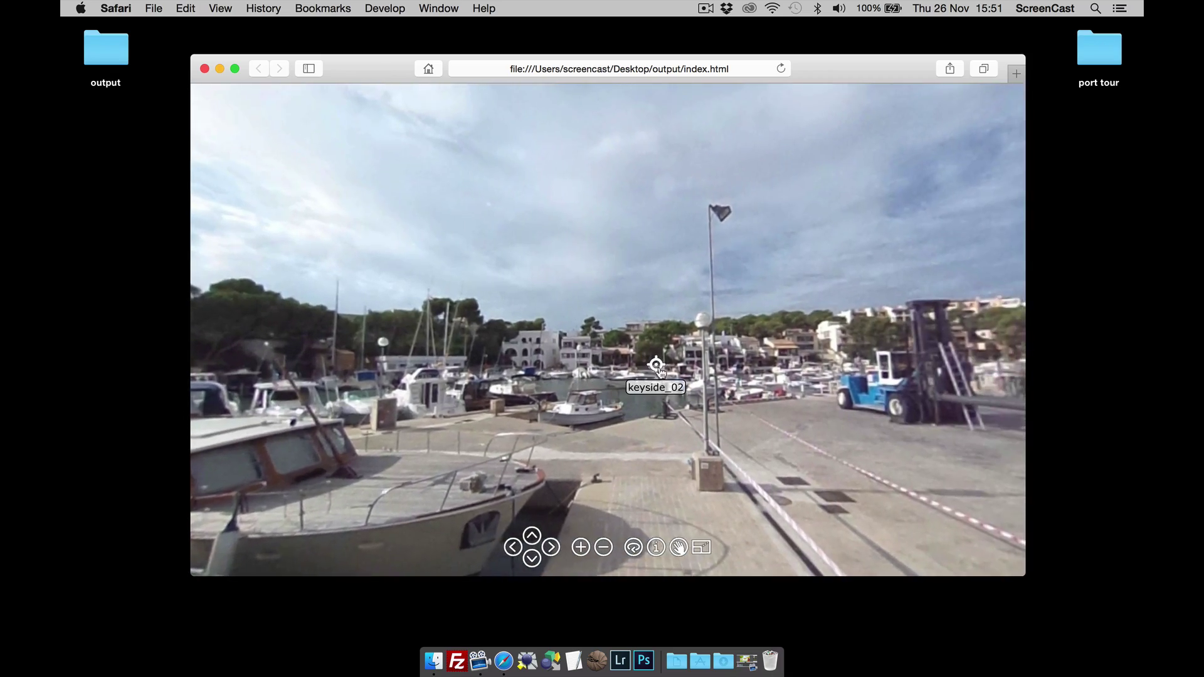
left_click(658, 369)
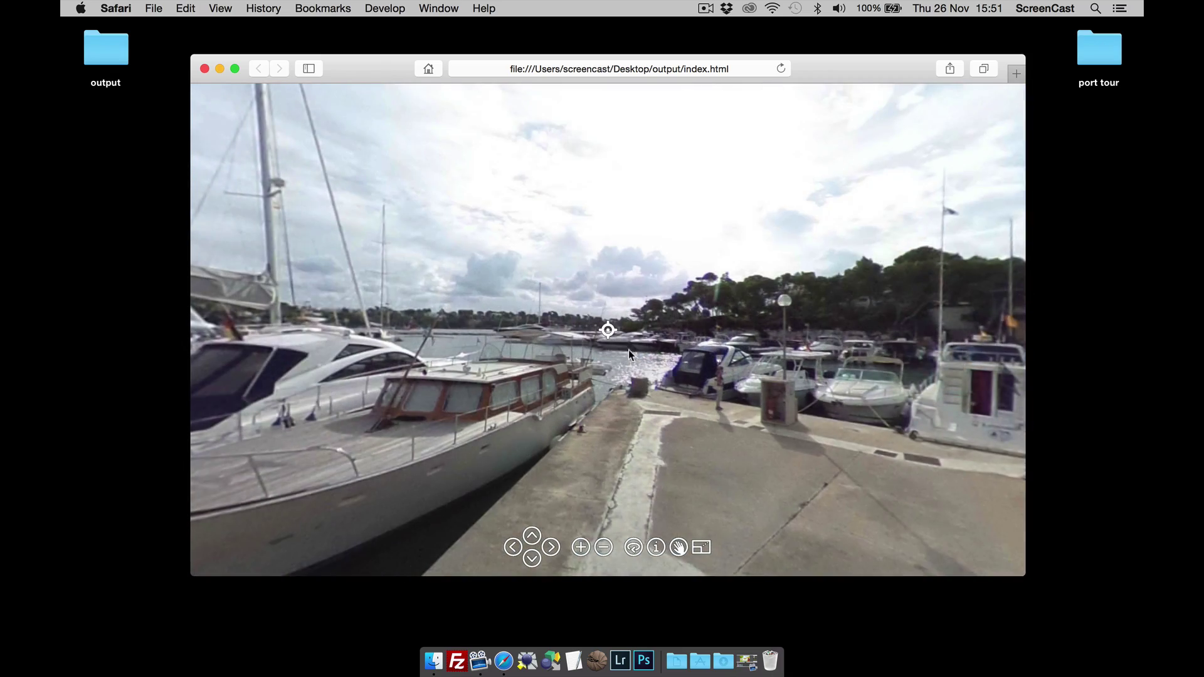
left_click(606, 330)
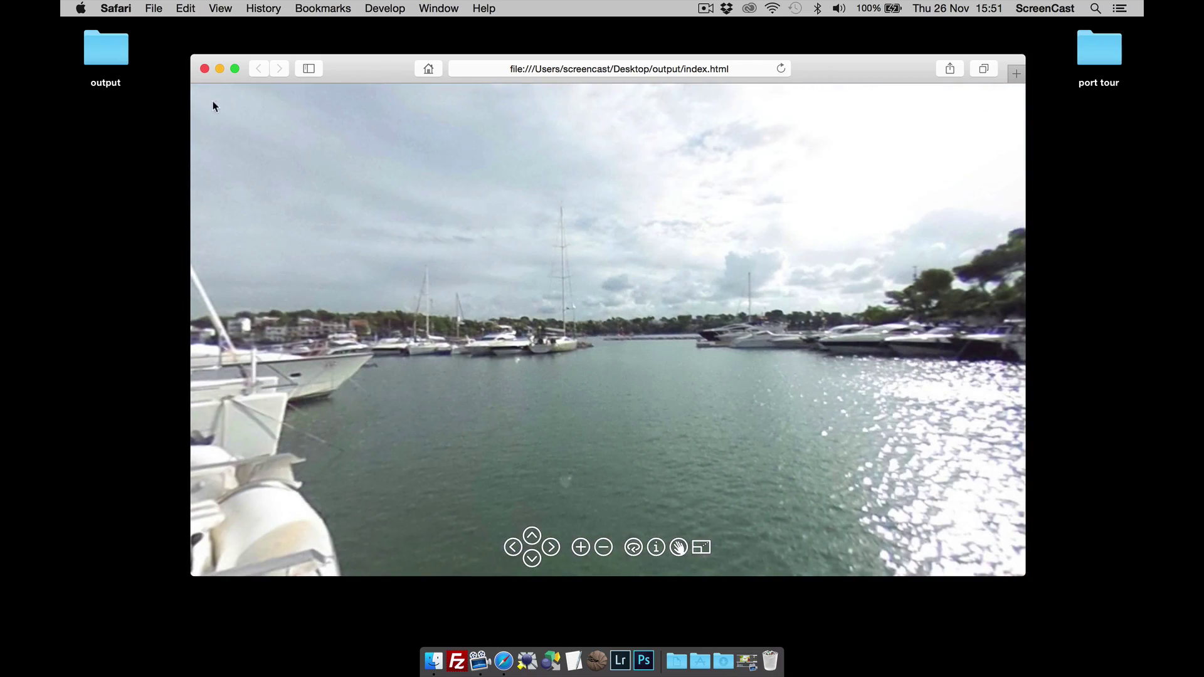
left_click(204, 69)
- Preview the keyside_01 to keyside_03 panoramas from the port tour folder and close the preview
left_click_drag(470, 126, 451, 126)
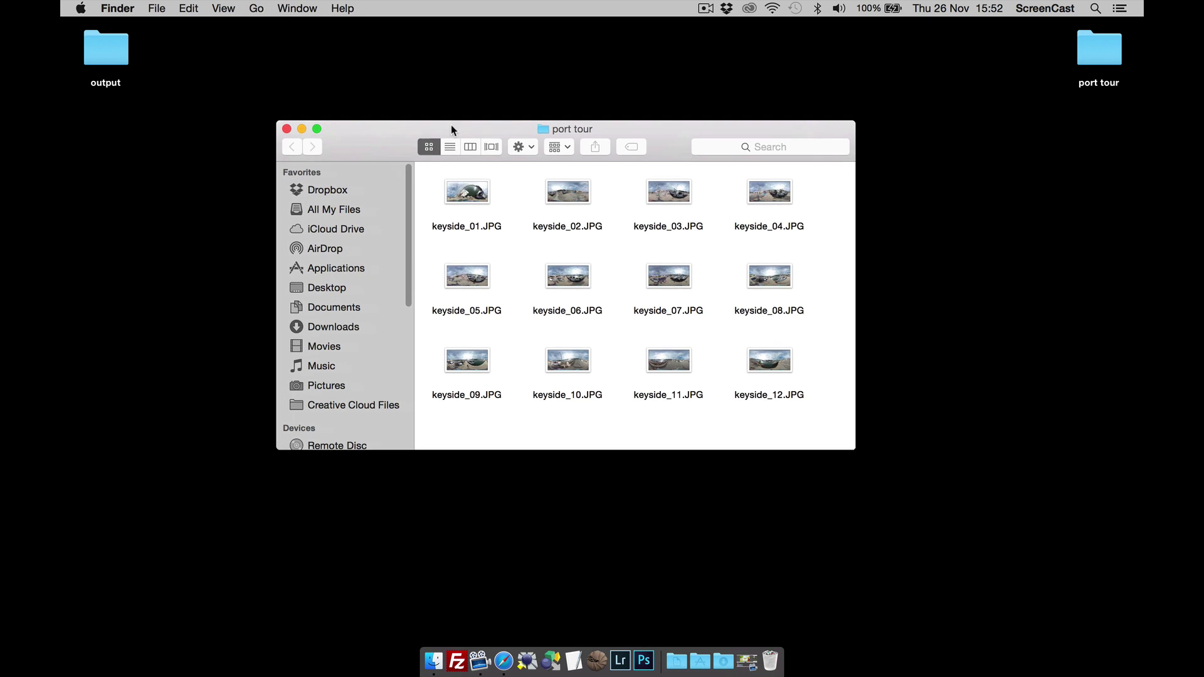
left_click_drag(431, 181, 783, 209)
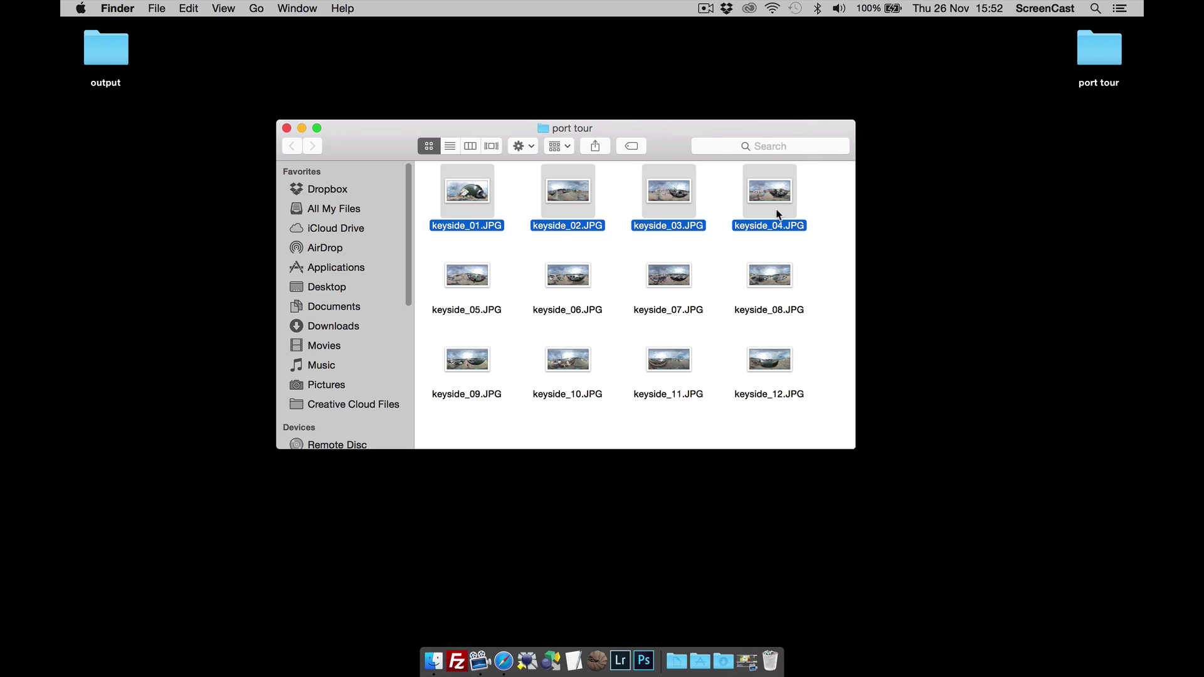
key("space")
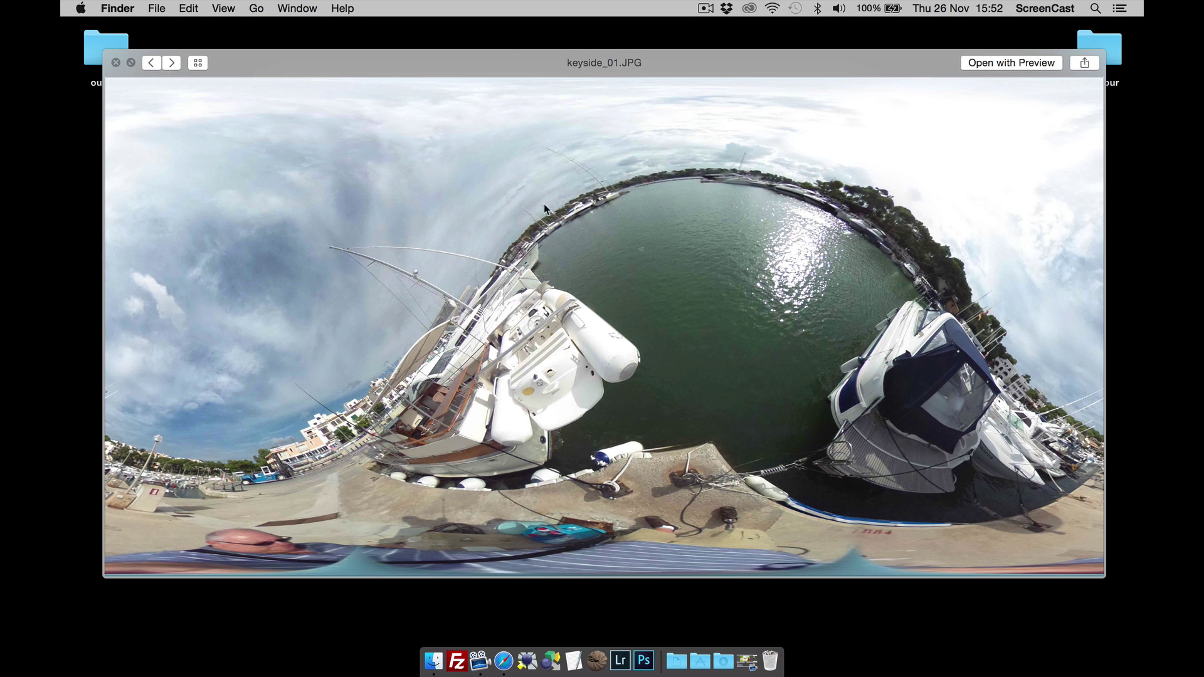
left_click(170, 63)
left_click(170, 63)
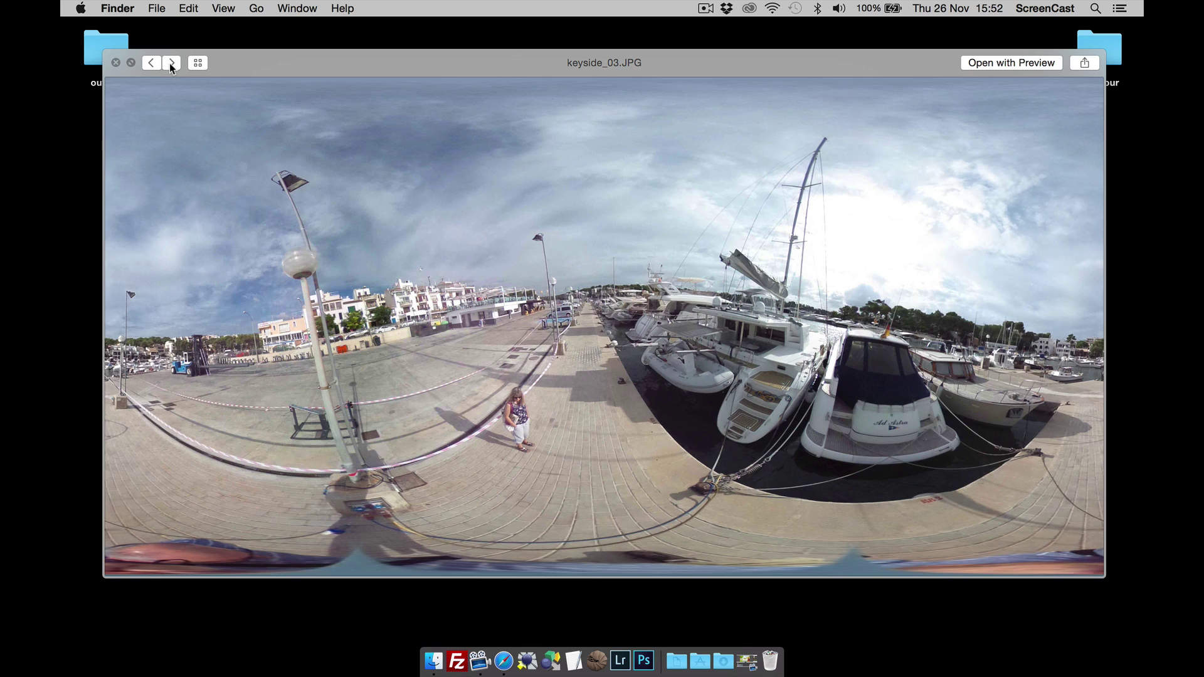
left_click(116, 62)
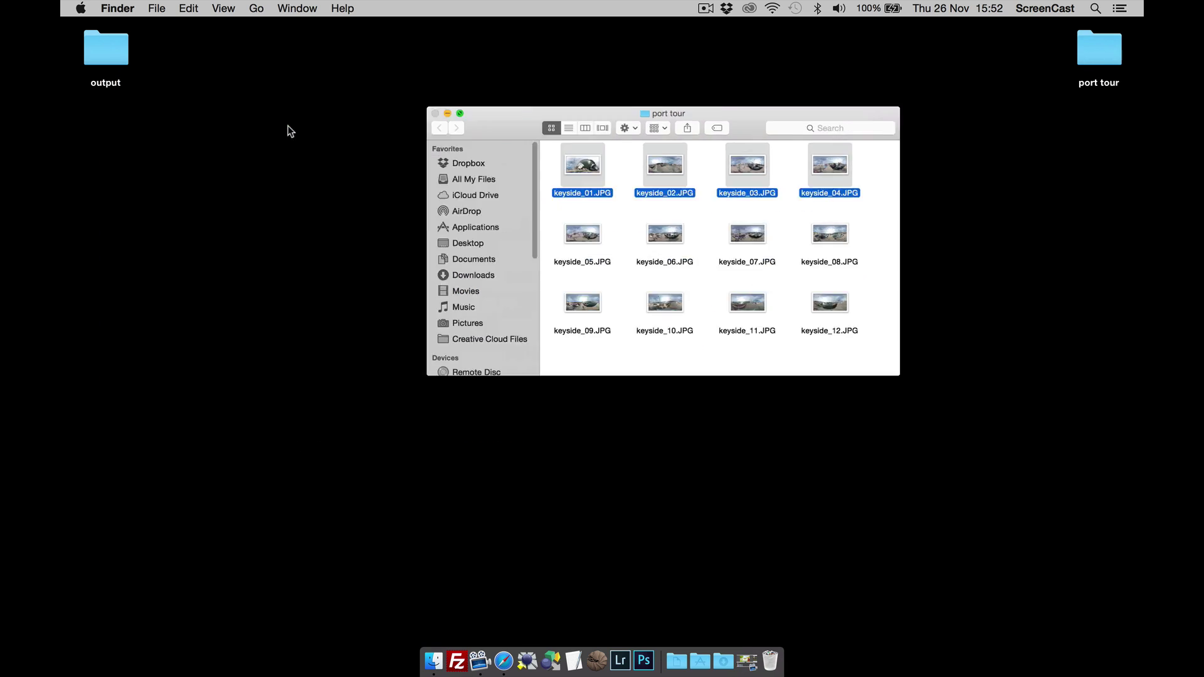
- Load the port tour folder into Pano2VR as a tour and turn the keyside_01 view toward the quay
left_click(287, 128)
left_click_drag(1097, 49, 552, 627)
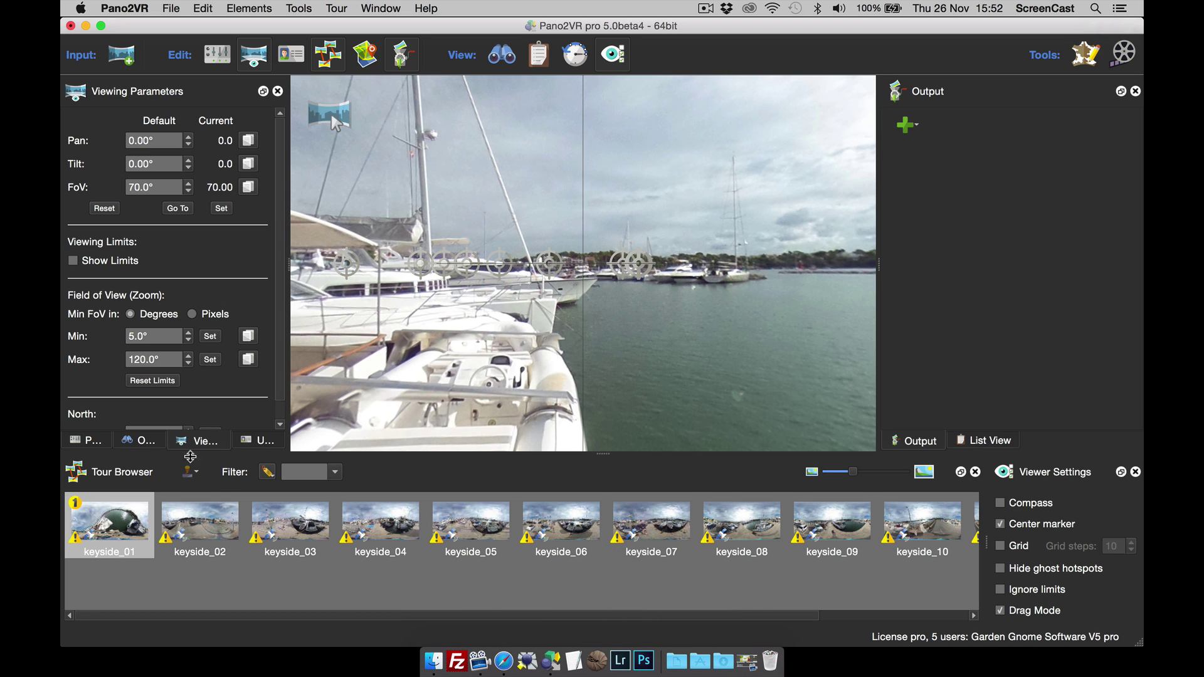
left_click_drag(464, 351, 681, 350)
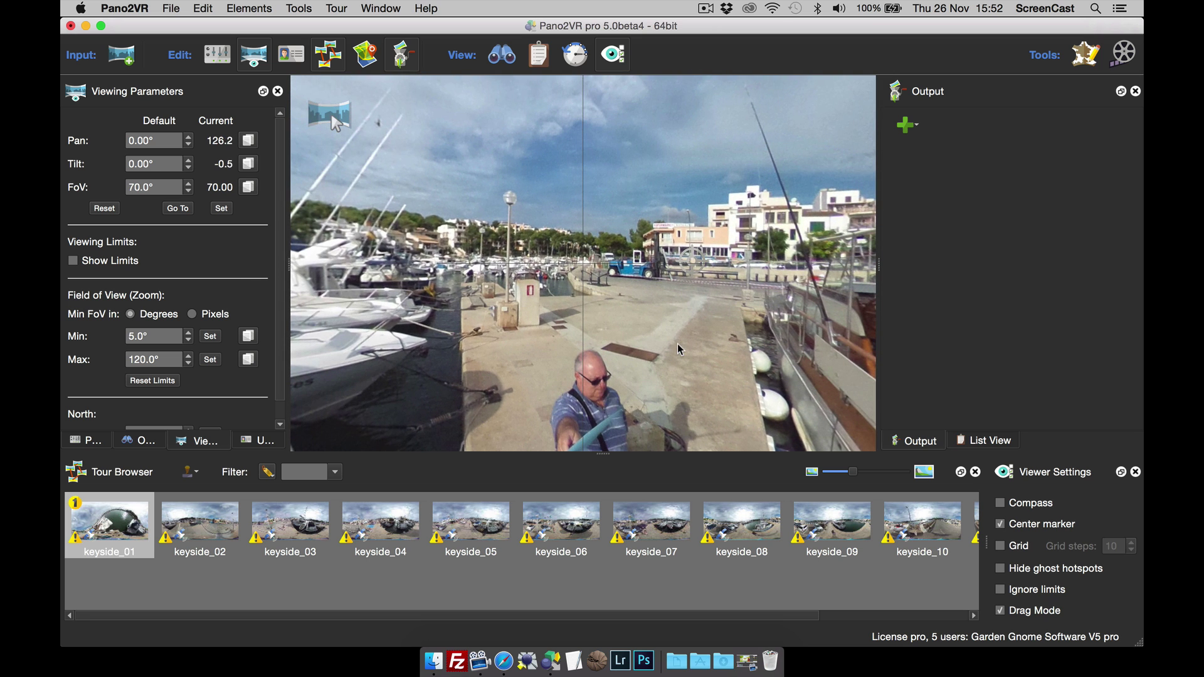
left_click_drag(331, 114, 330, 114)
- Save the project as port tour.p2vr in the port tour folder and expand the project window to full screen
left_click(174, 10)
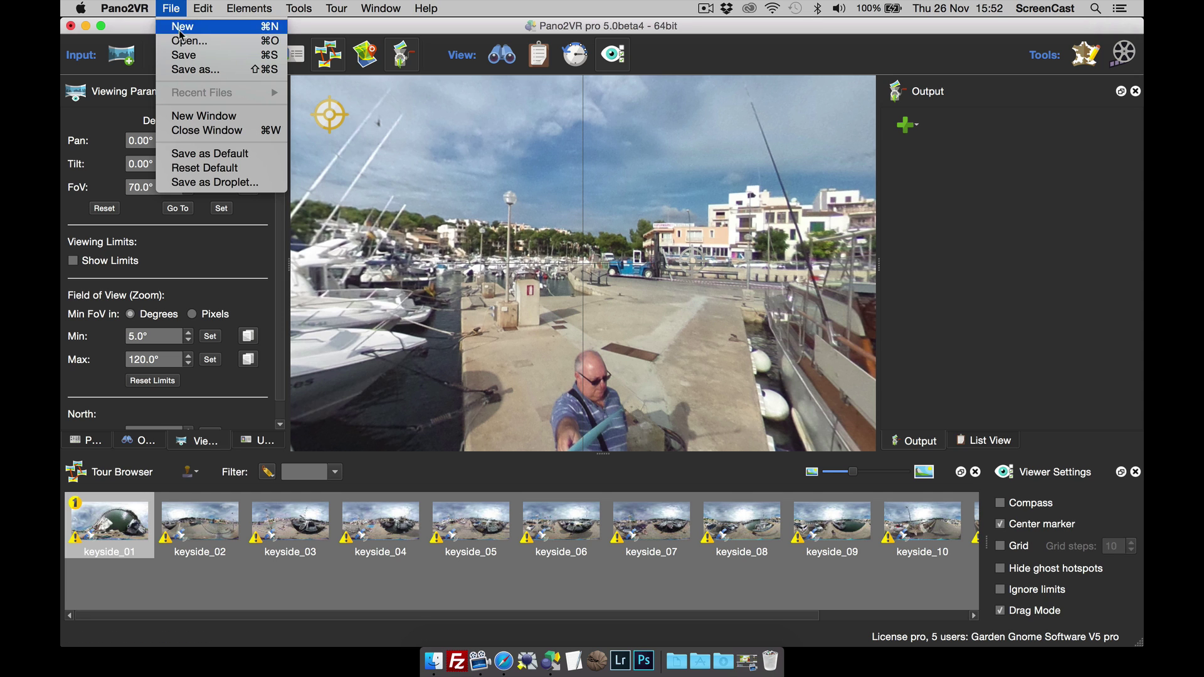
left_click(188, 69)
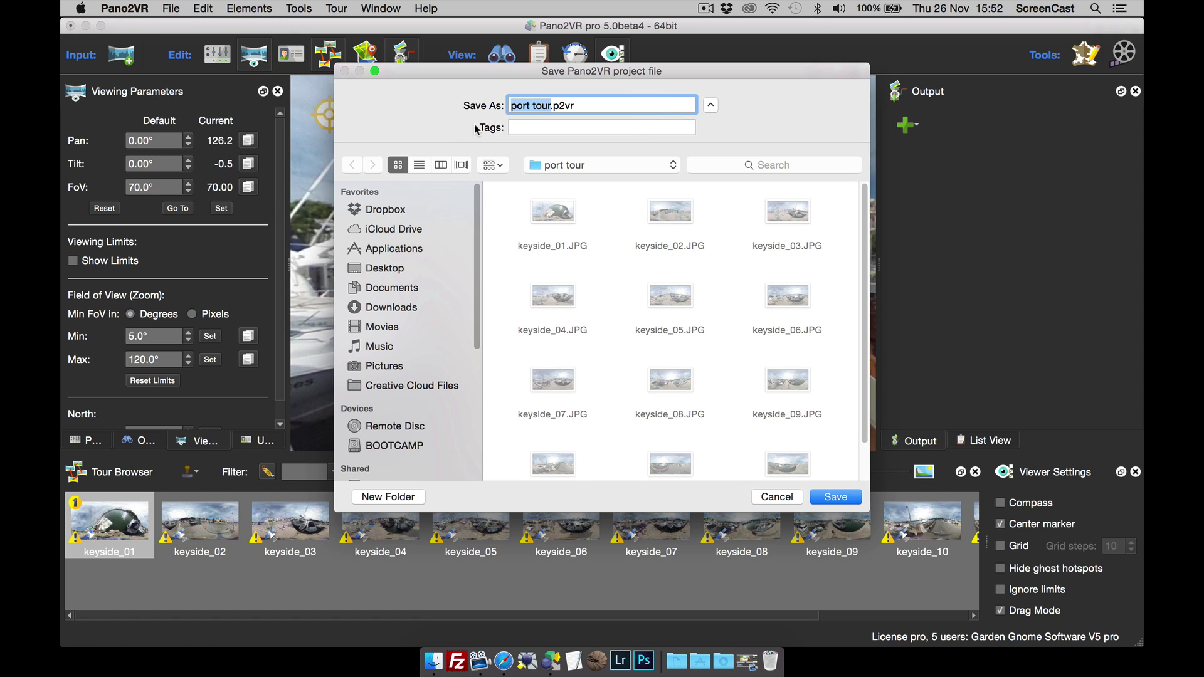
left_click_drag(512, 73, 505, 48)
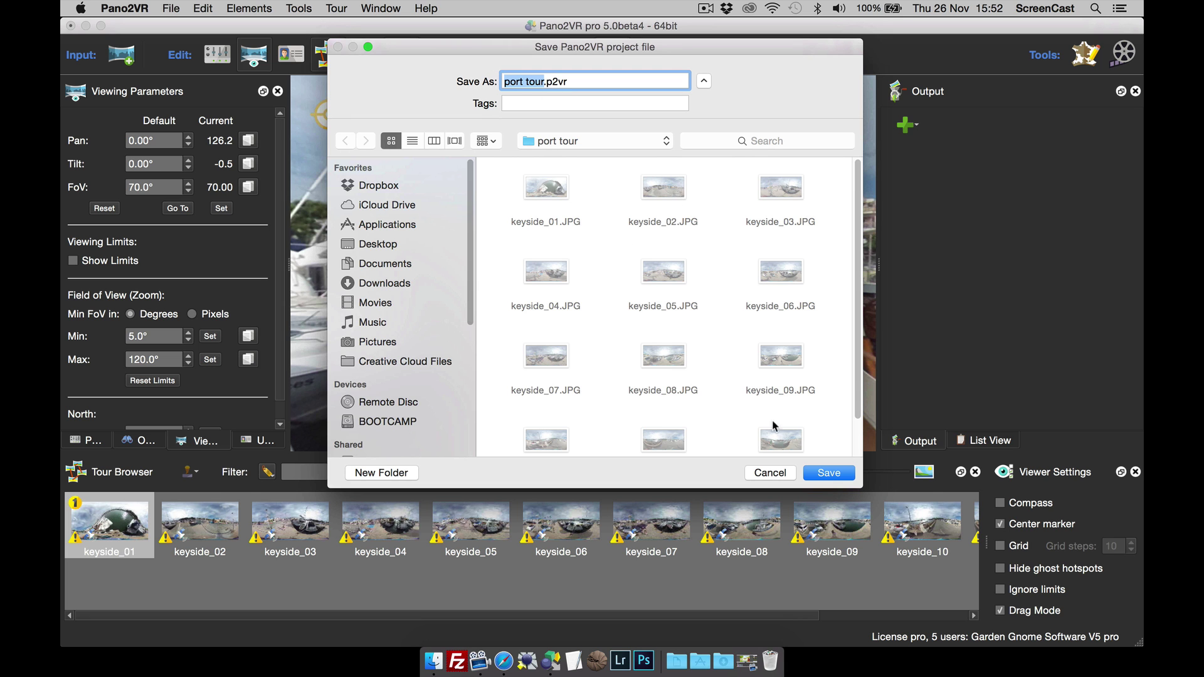
left_click(827, 474)
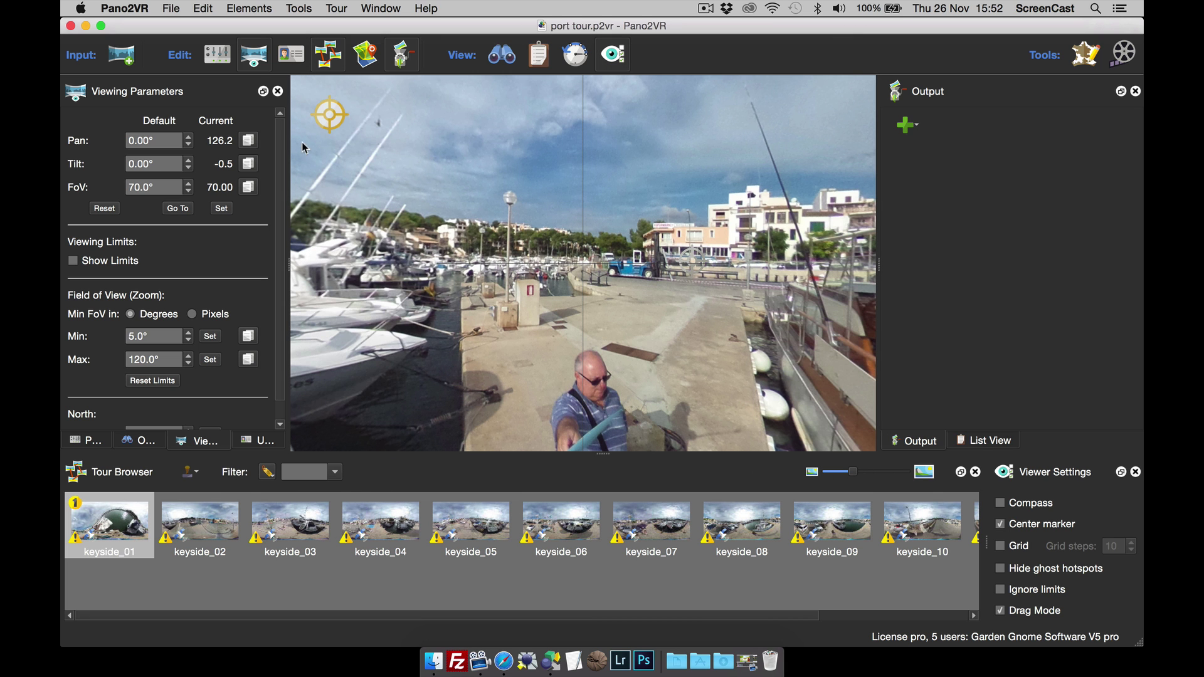
left_click(102, 27)
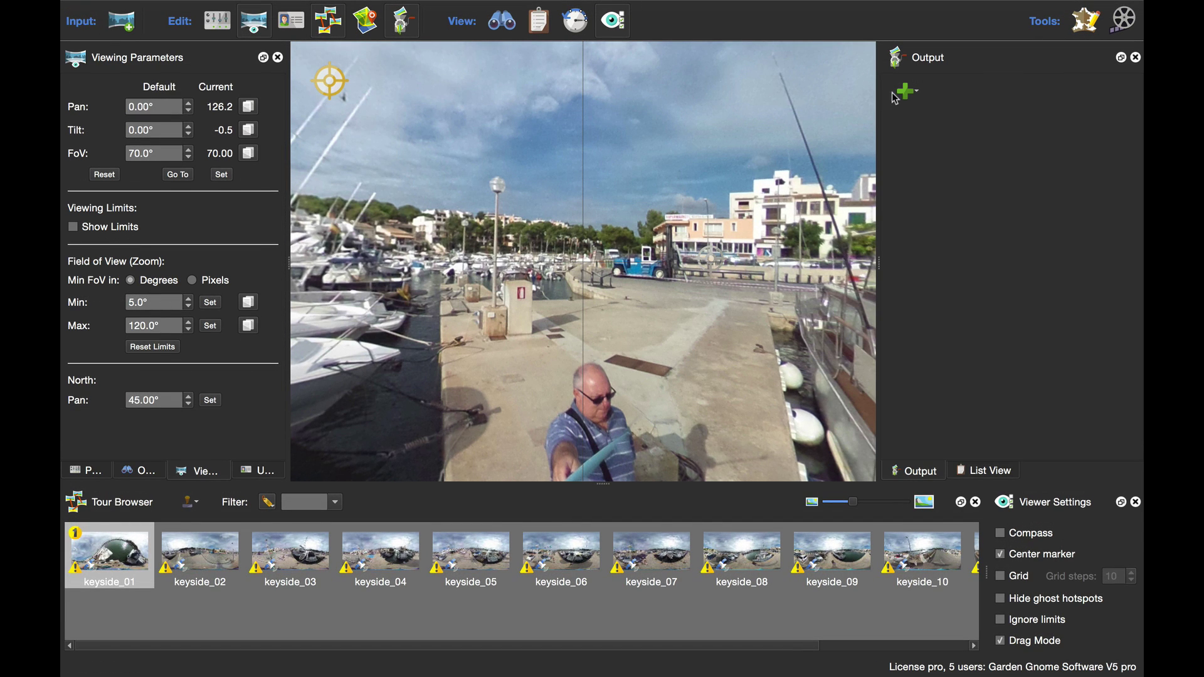
- Add an HTML5 output to the project and generate it into the output folder
left_click(912, 95)
left_click(922, 114)
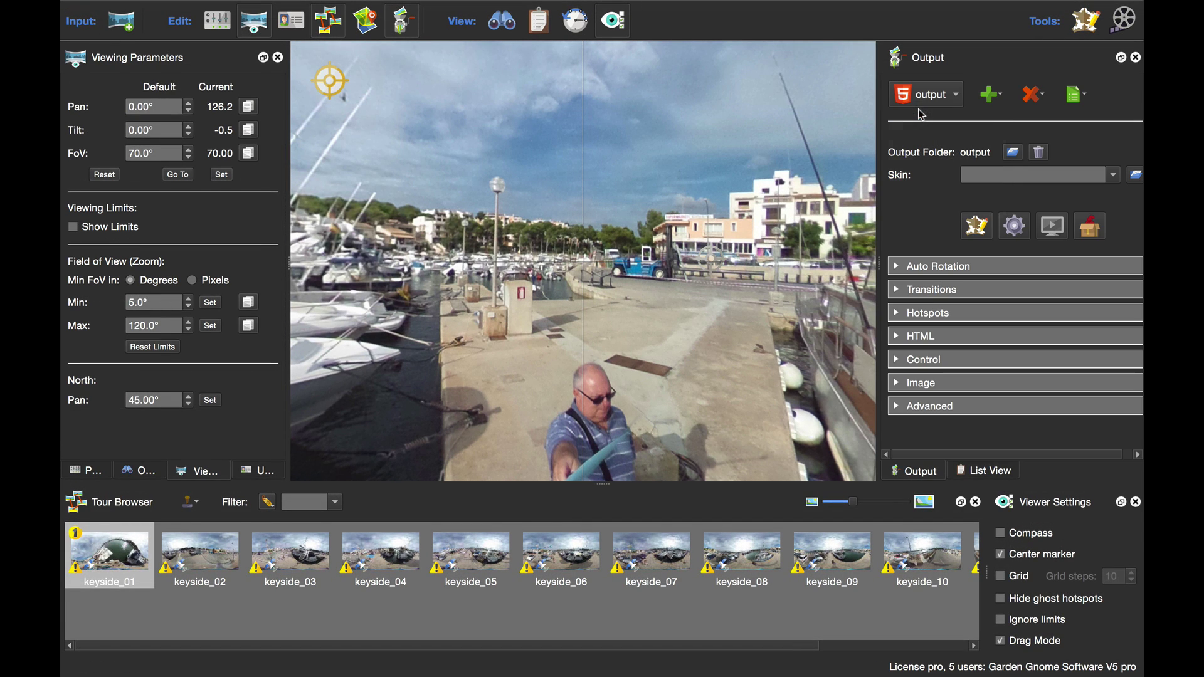
left_click(1021, 229)
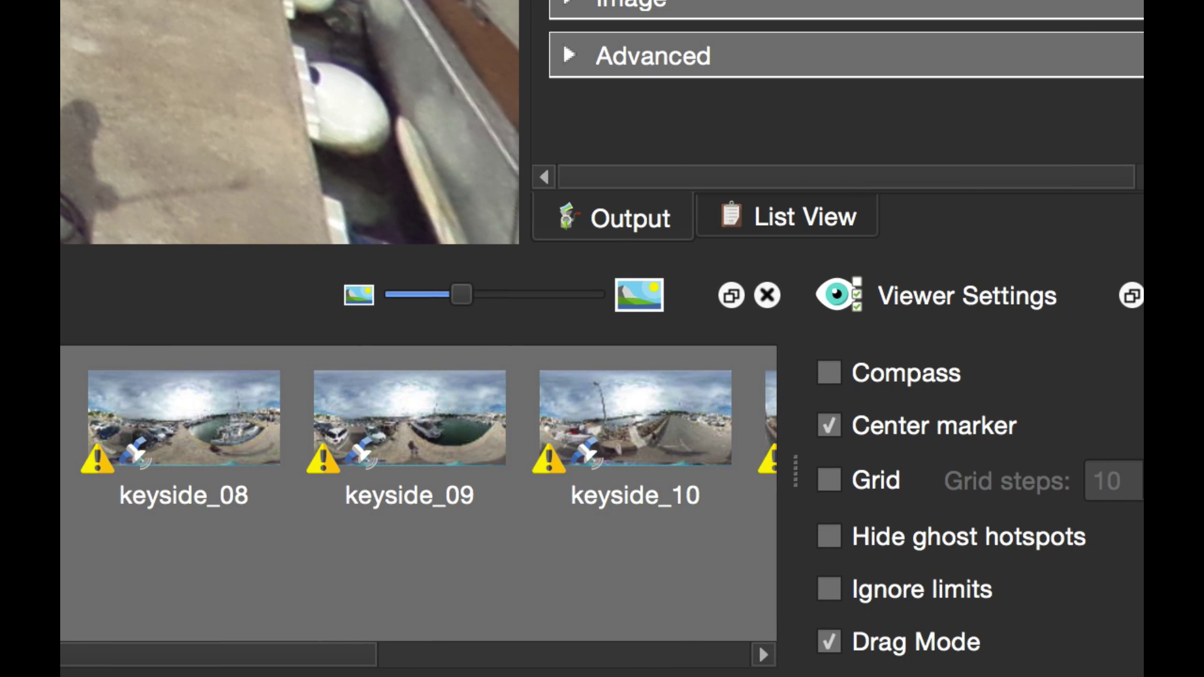
- Open the generated tour in the browser, test how far the first panorama zooms in, and close the preview
mouse_move(322, 432)
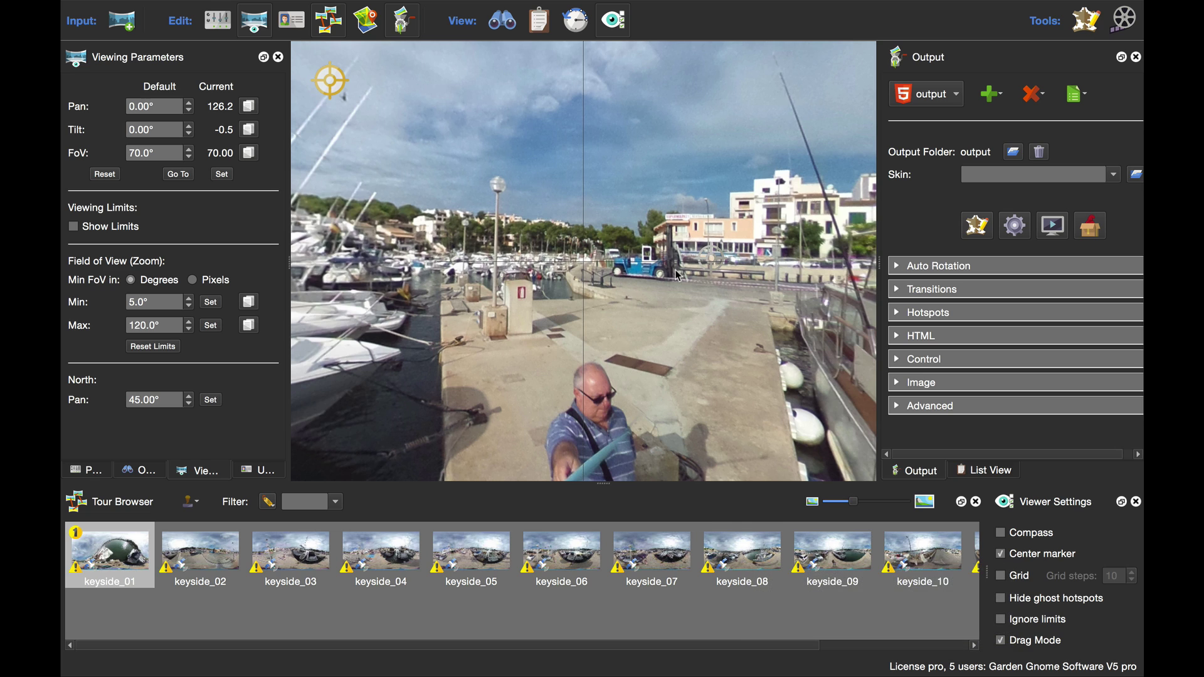
left_click(1053, 227)
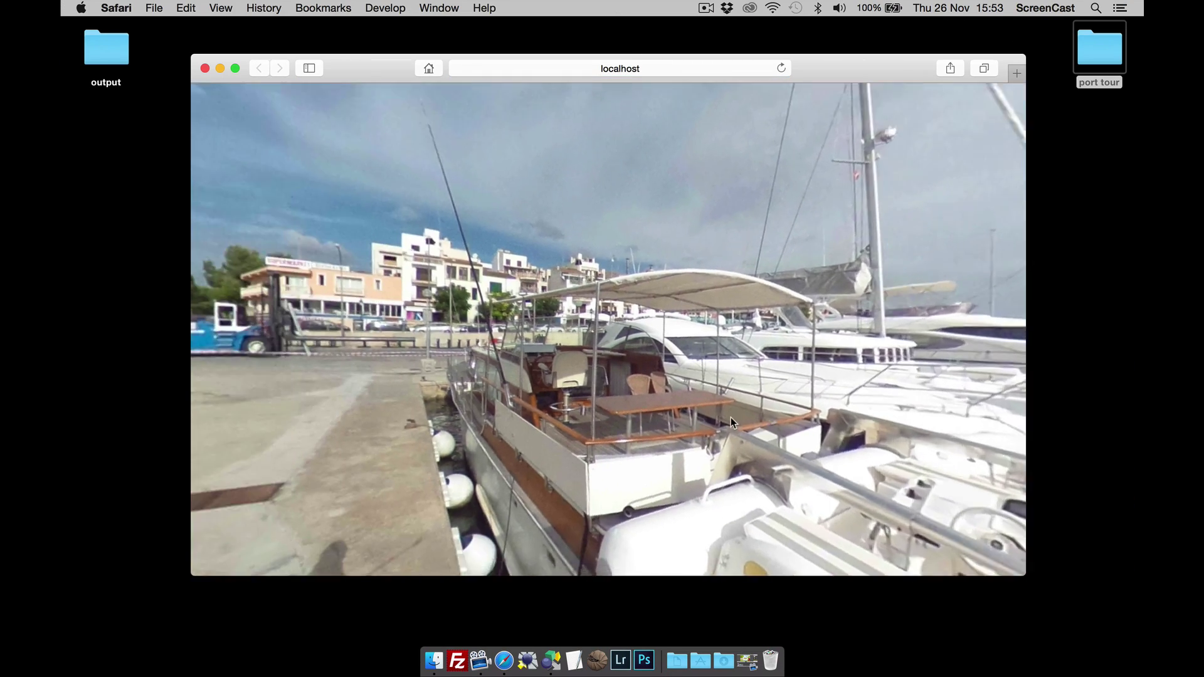
left_click_drag(731, 416, 631, 363)
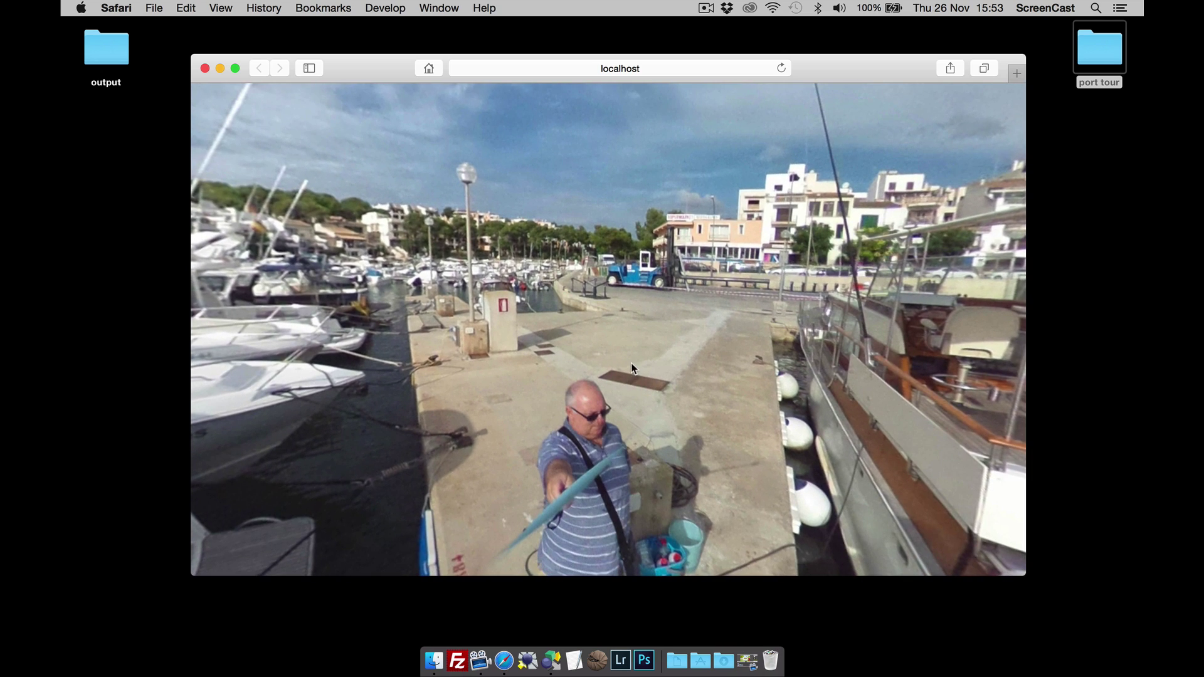
scroll(633, 368, "up", 10)
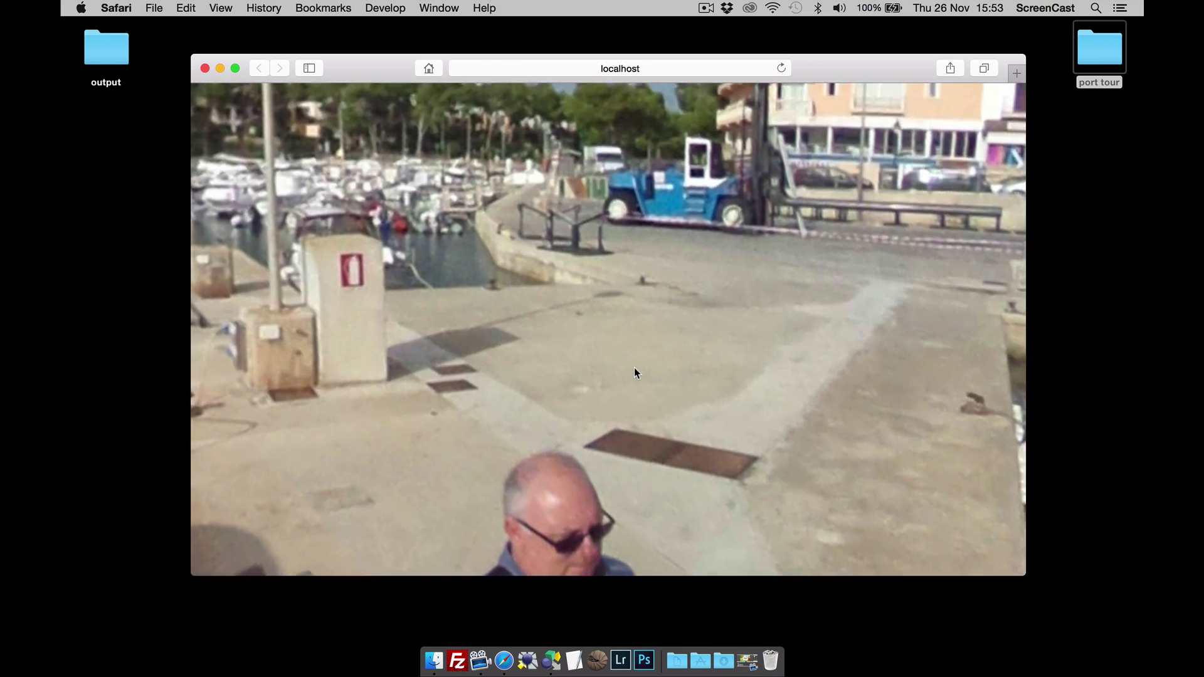
scroll(634, 368, "up", 8)
scroll(637, 369, "down", 5)
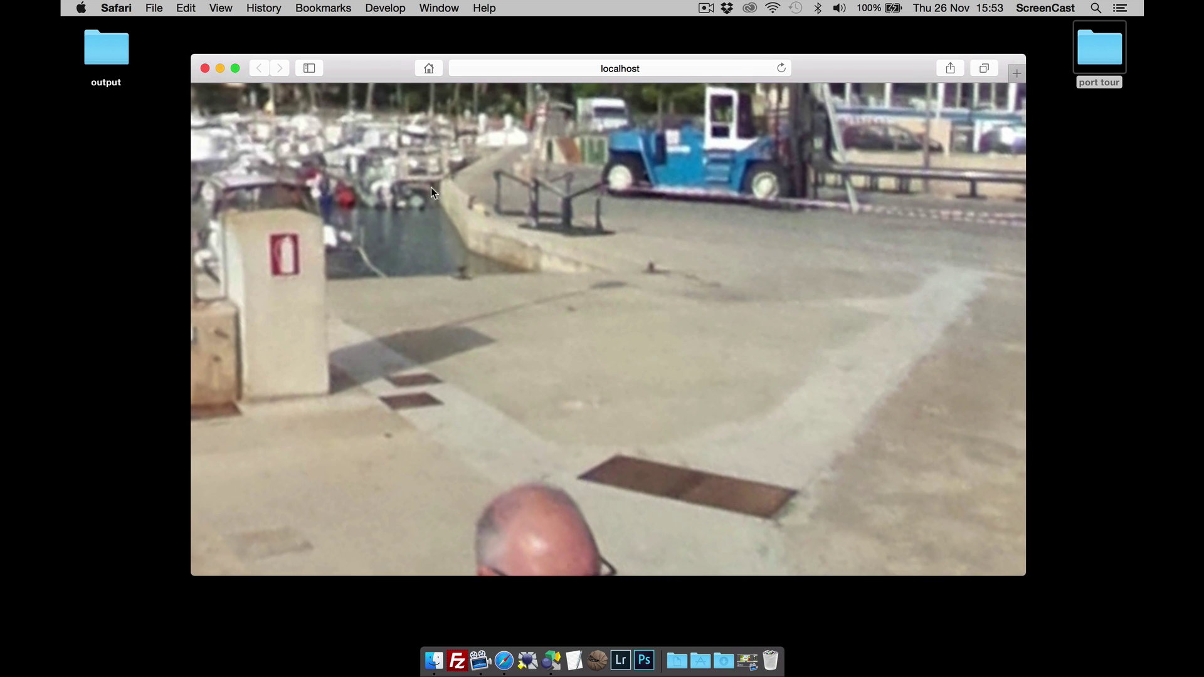
left_click(205, 69)
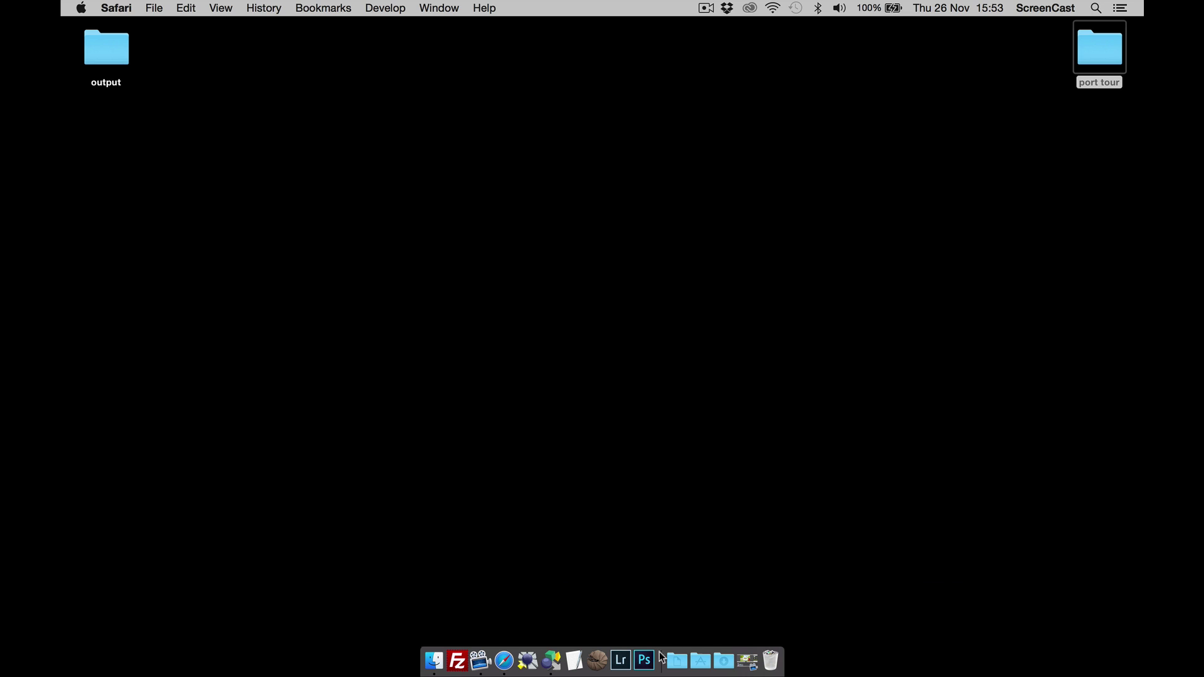
- Switch back to Pano2VR, set the minimum field of view to 1.0 px in pixels, and regenerate the output, overwriting pano.xml
left_click(555, 646)
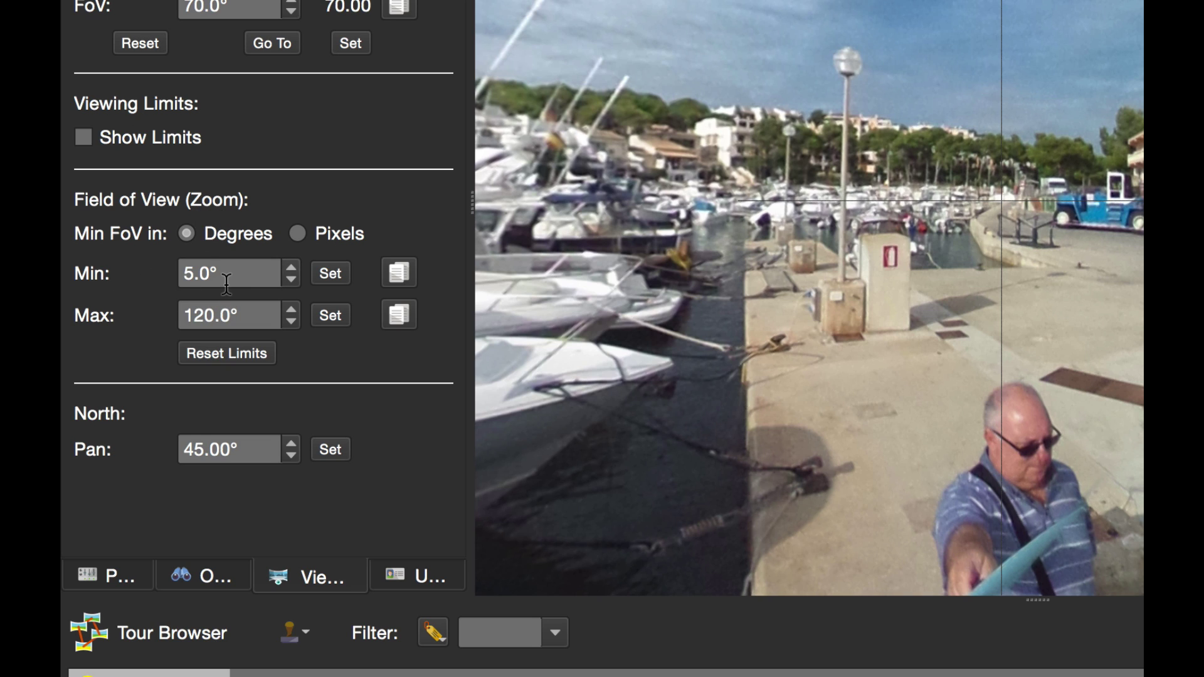
left_click(300, 234)
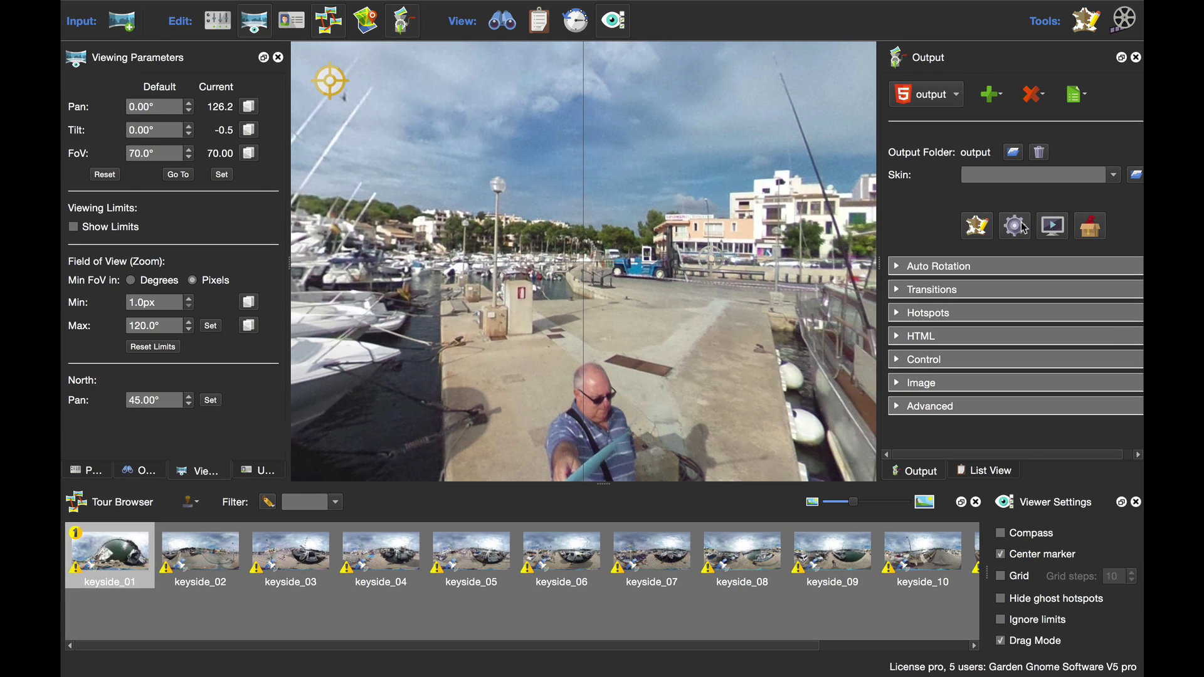
left_click(1015, 226)
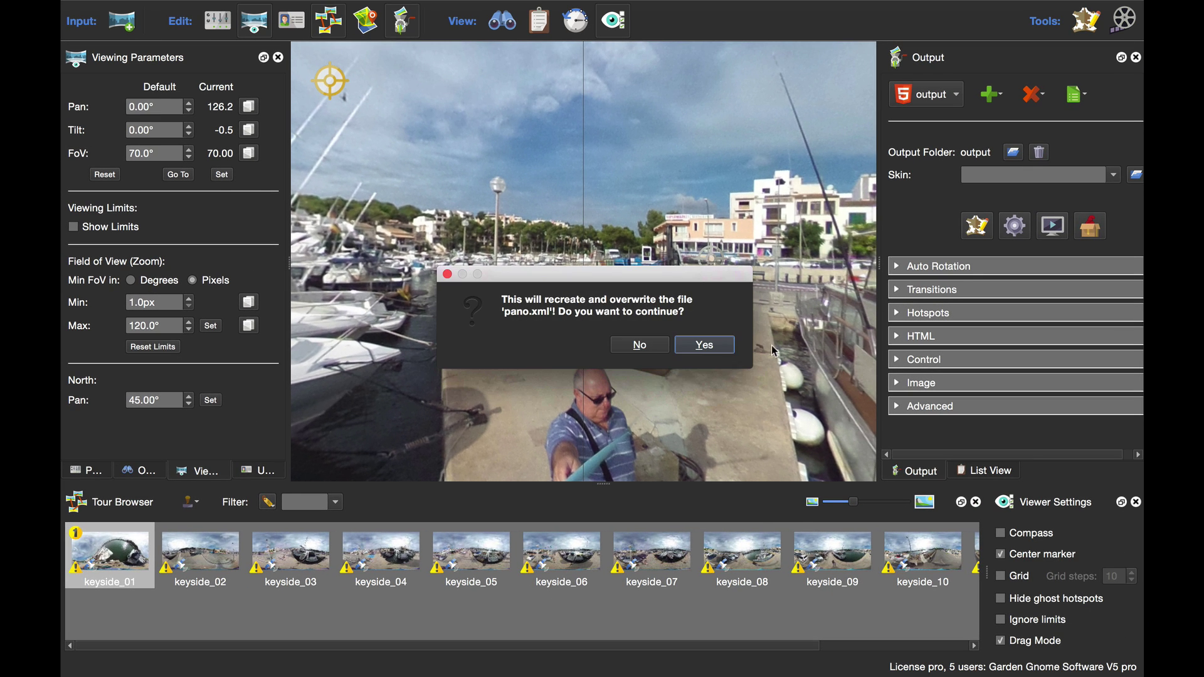
left_click(704, 345)
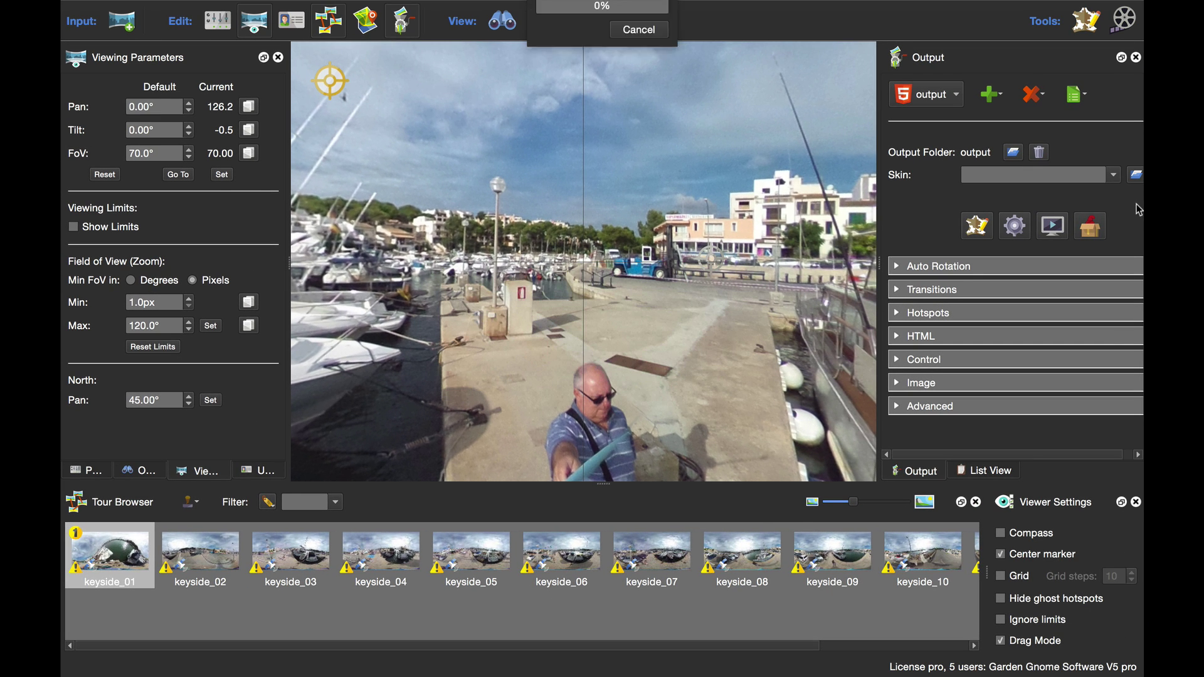
- Open the regenerated tour in the browser and test the new zoom limit by looking around and zooming in and out
left_click(1055, 227)
left_click_drag(877, 314, 551, 386)
scroll(705, 383, "up", 5)
scroll(721, 379, "down", 3)
scroll(725, 375, "up", 3)
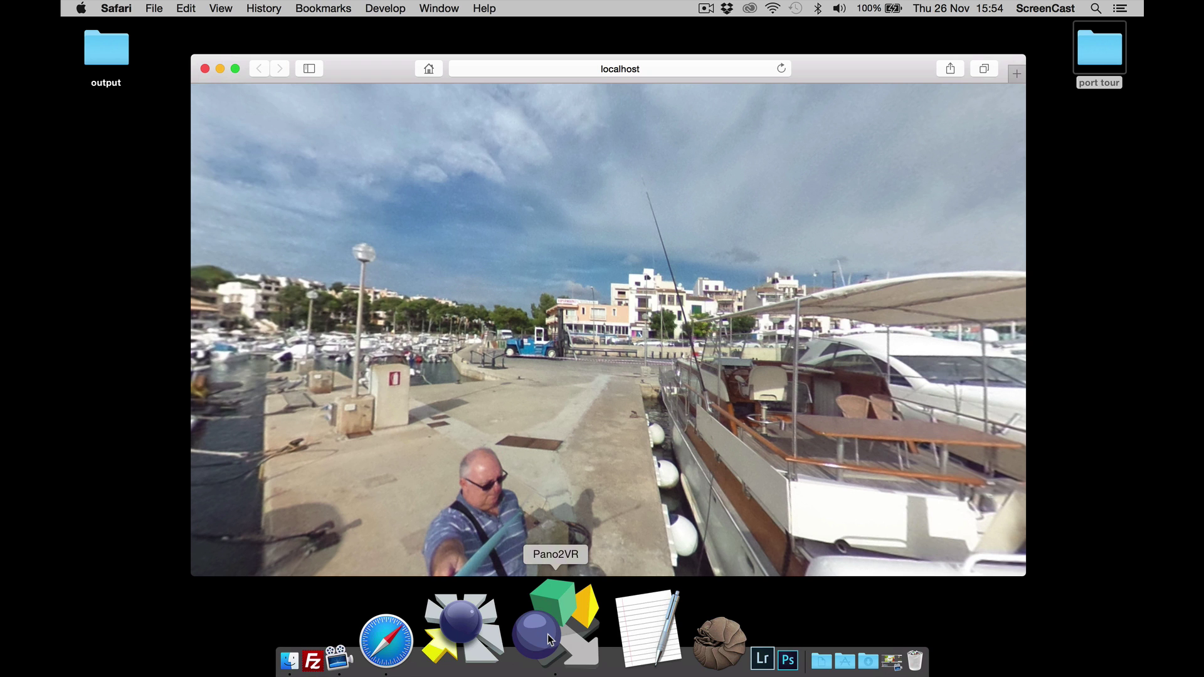
- Switch back to Pano2VR, open keyside_04, display the viewer grid and bring the view to a tilt of 0.0 facing the lamp post
left_click(549, 638)
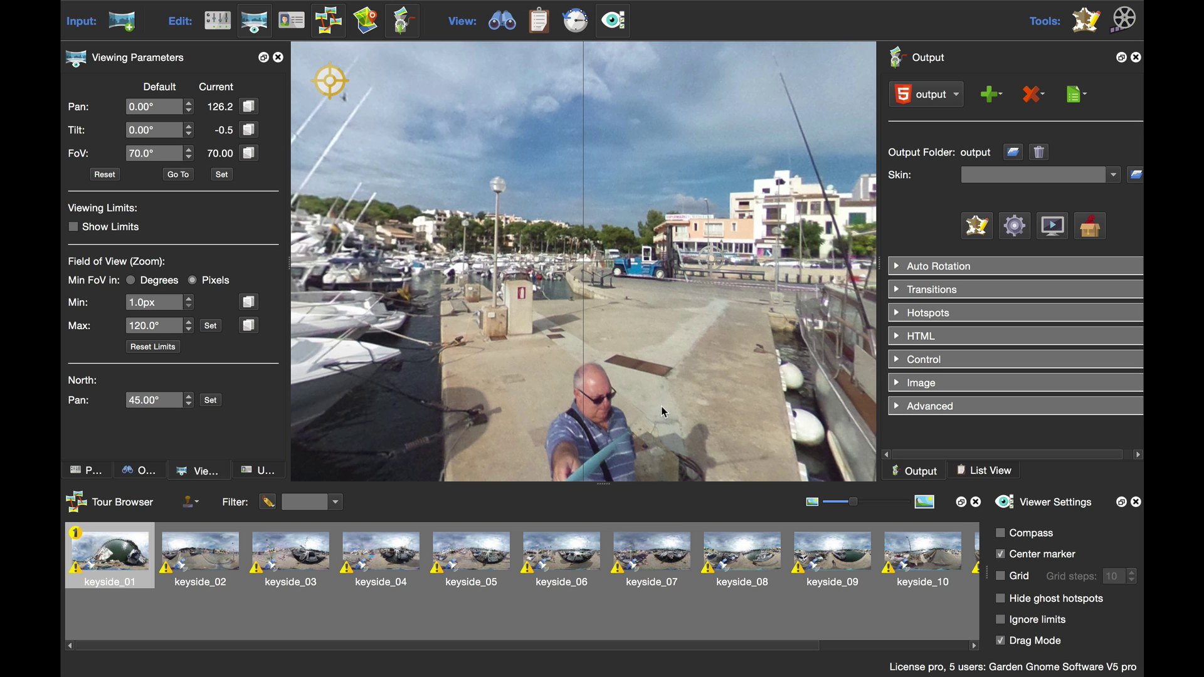
left_click(373, 550)
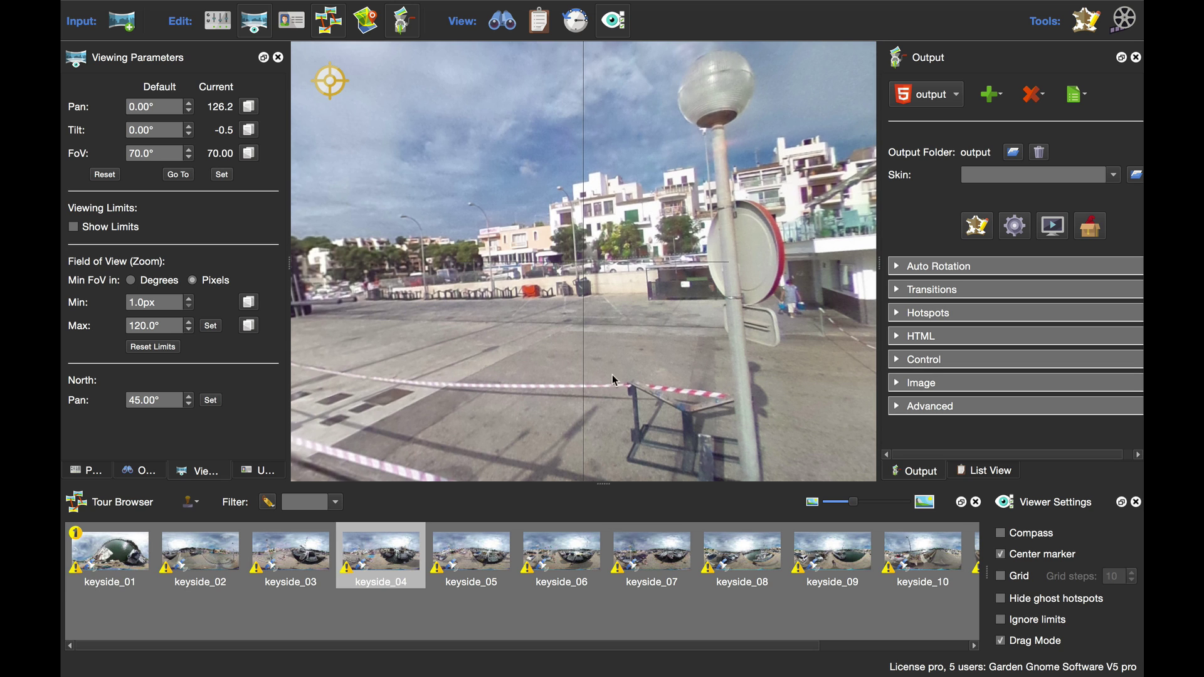
mouse_move(615, 380)
left_mouse_down()
mouse_move(550, 389)
mouse_move(619, 385)
left_mouse_up()
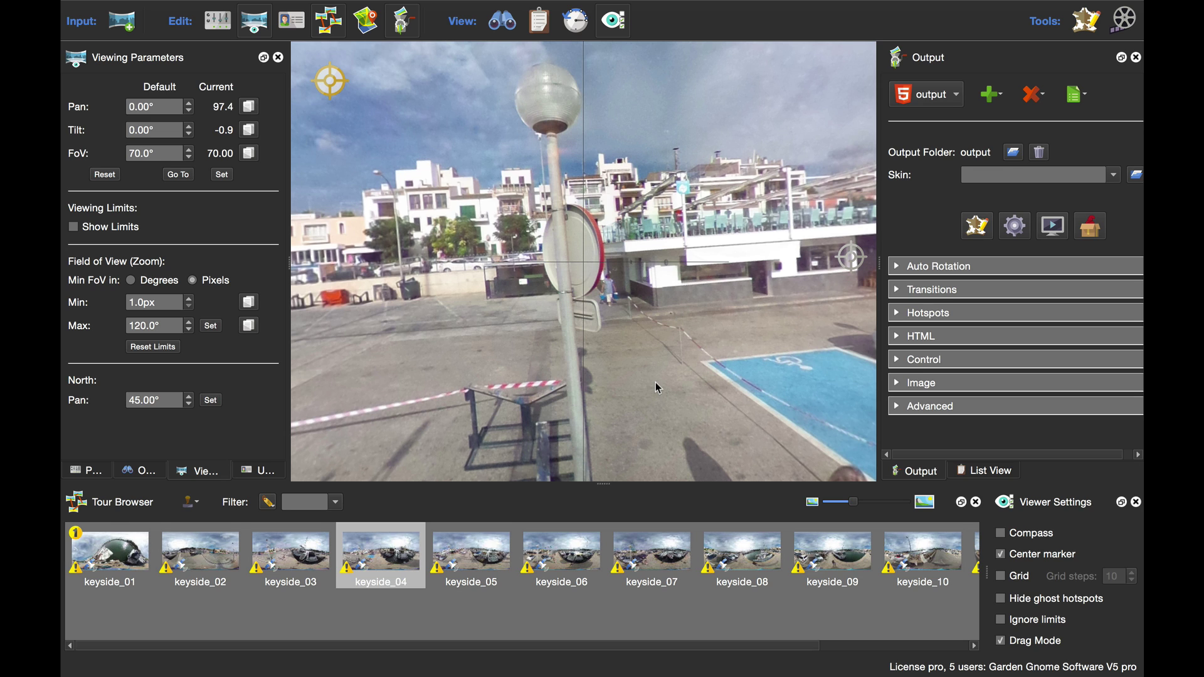
key("g")
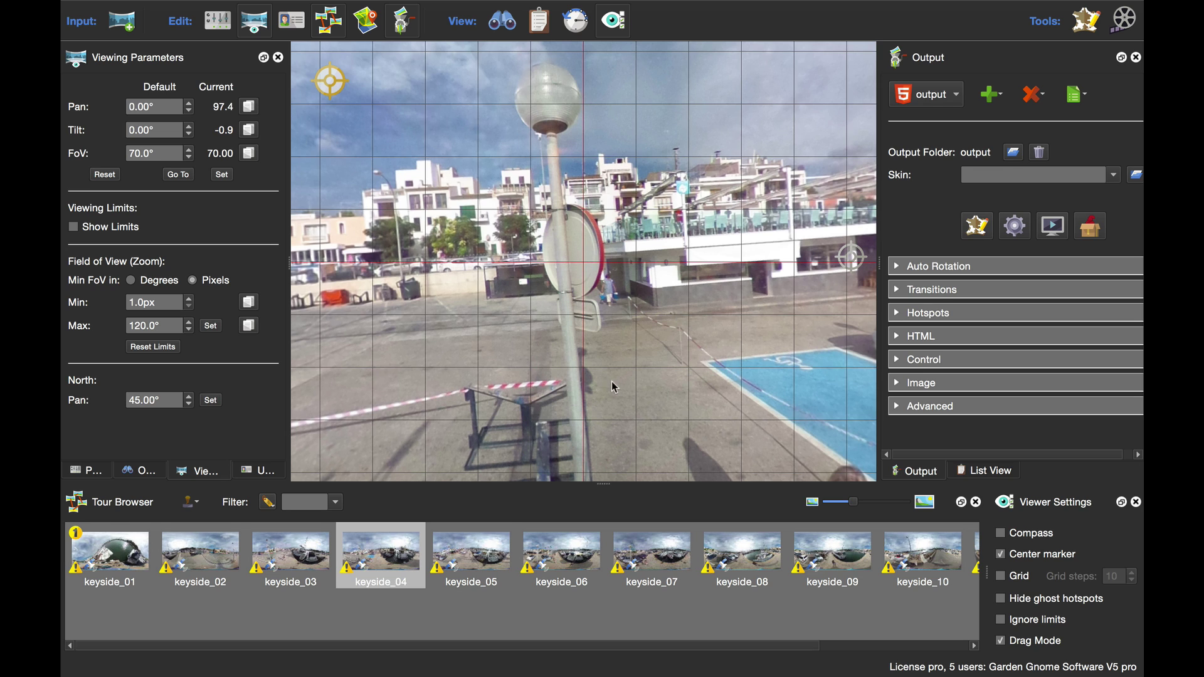
left_click_drag(362, 312, 362, 278)
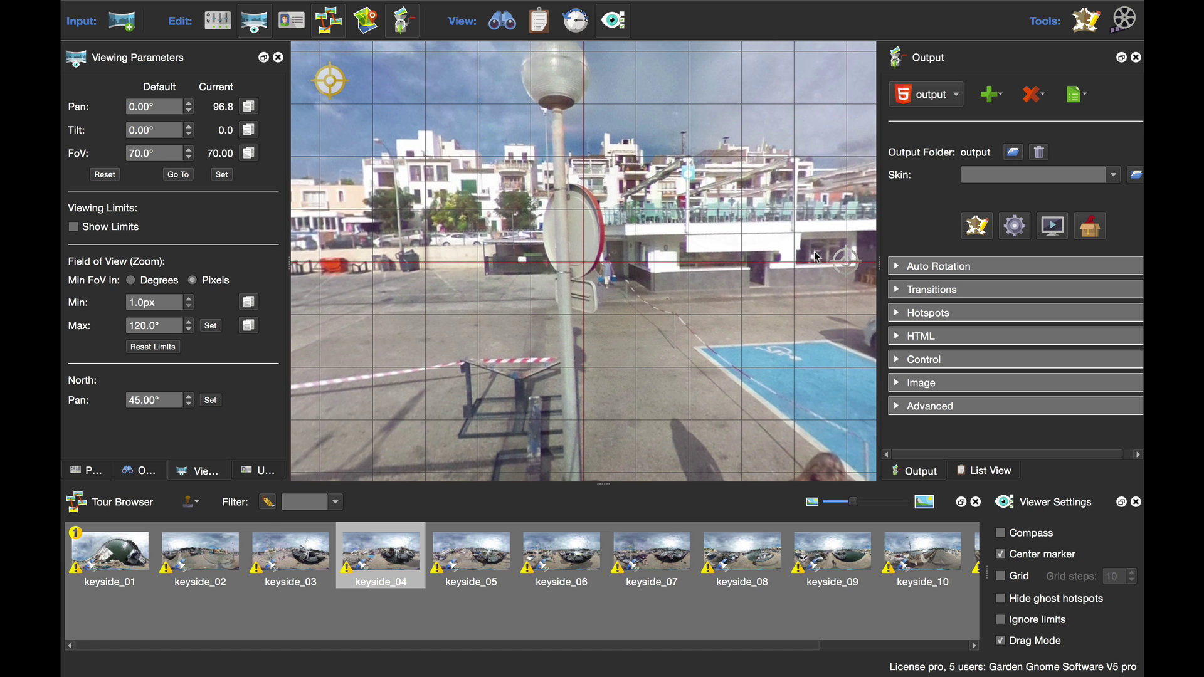
- Level keyside_04 against the grid, aligning the view at the lamp post and the view along the quay between the cars and boats
left_click_drag(814, 248, 814, 256)
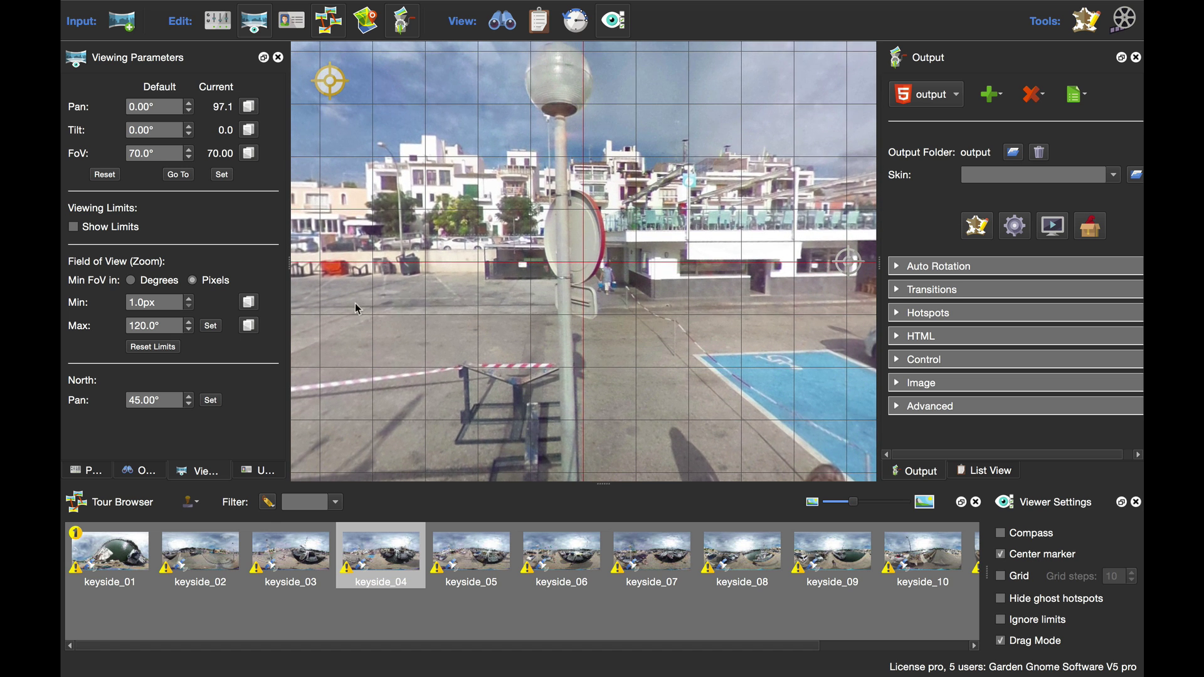
left_click_drag(354, 304, 354, 300)
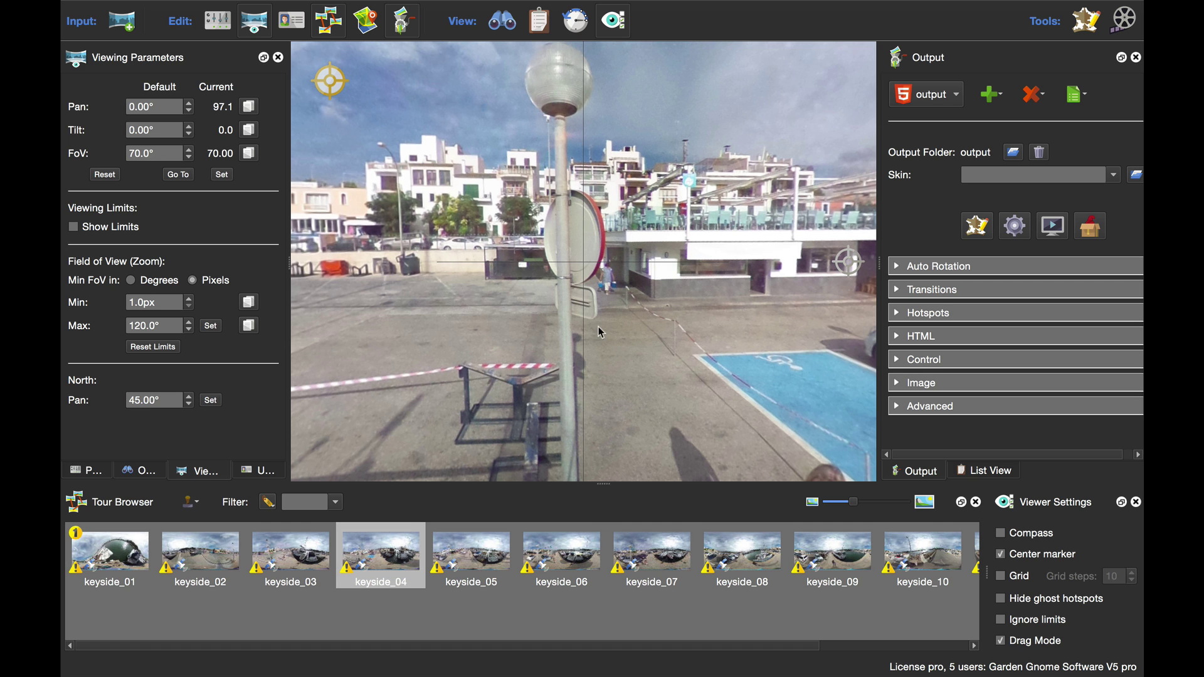
left_click_drag(515, 343, 865, 342)
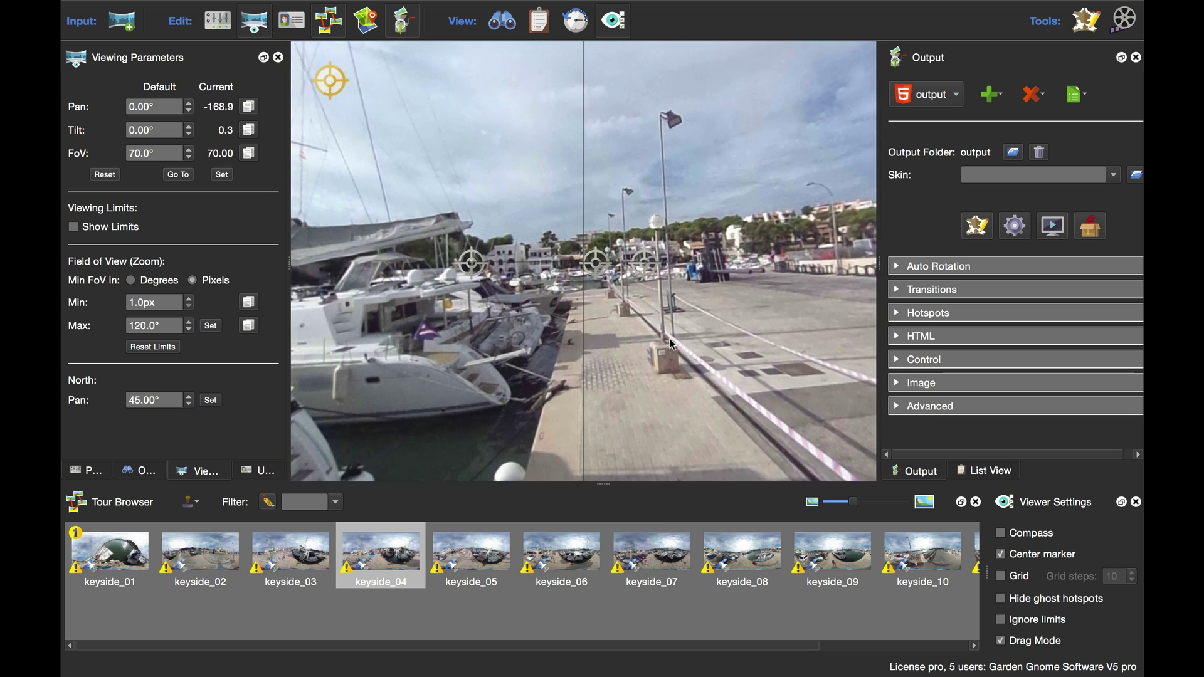
left_click_drag(382, 348, 702, 363)
key("alt")
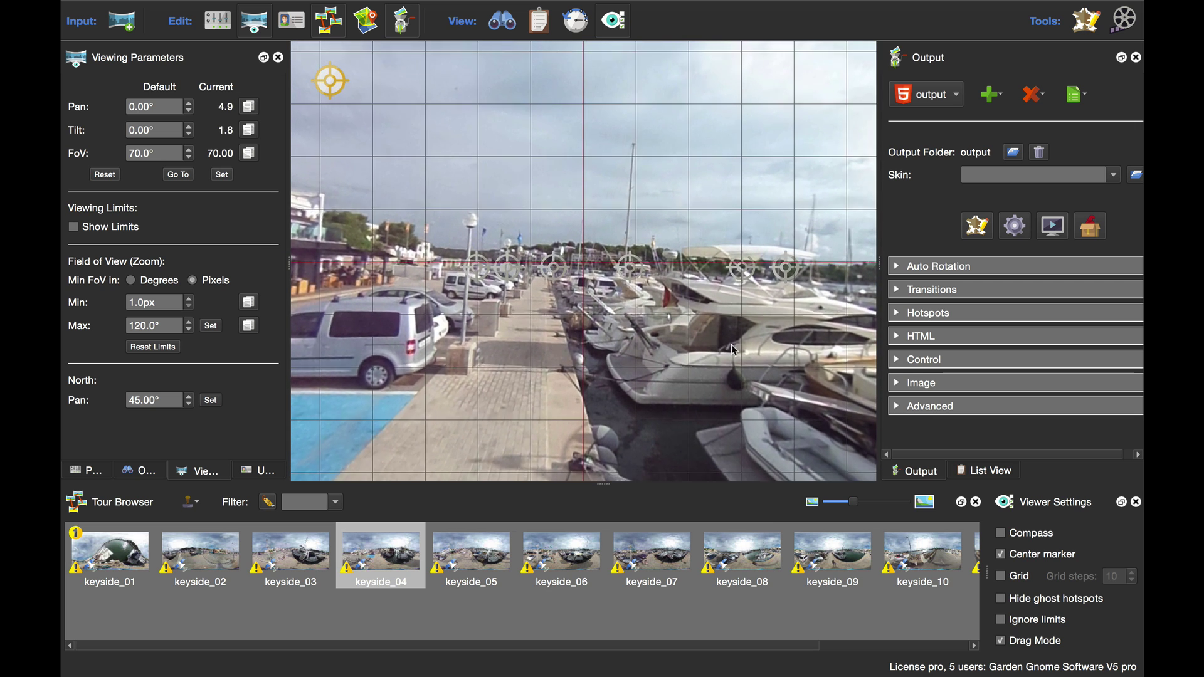
left_click_drag(808, 321, 804, 307)
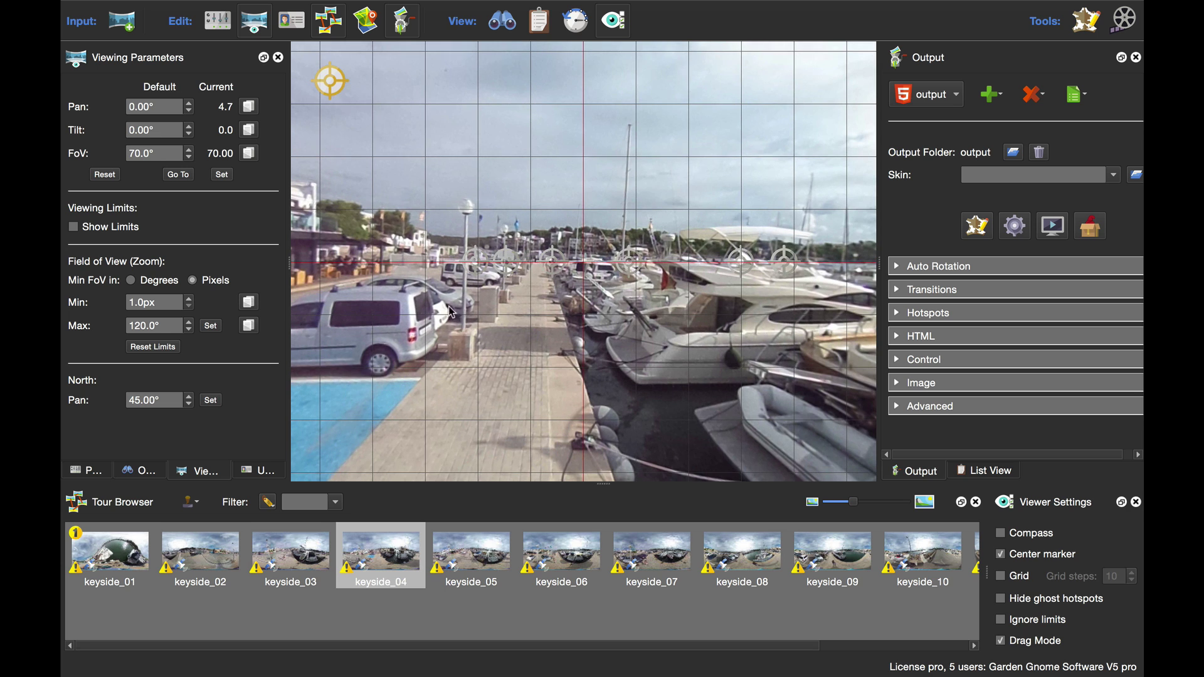
left_click_drag(389, 317, 358, 354)
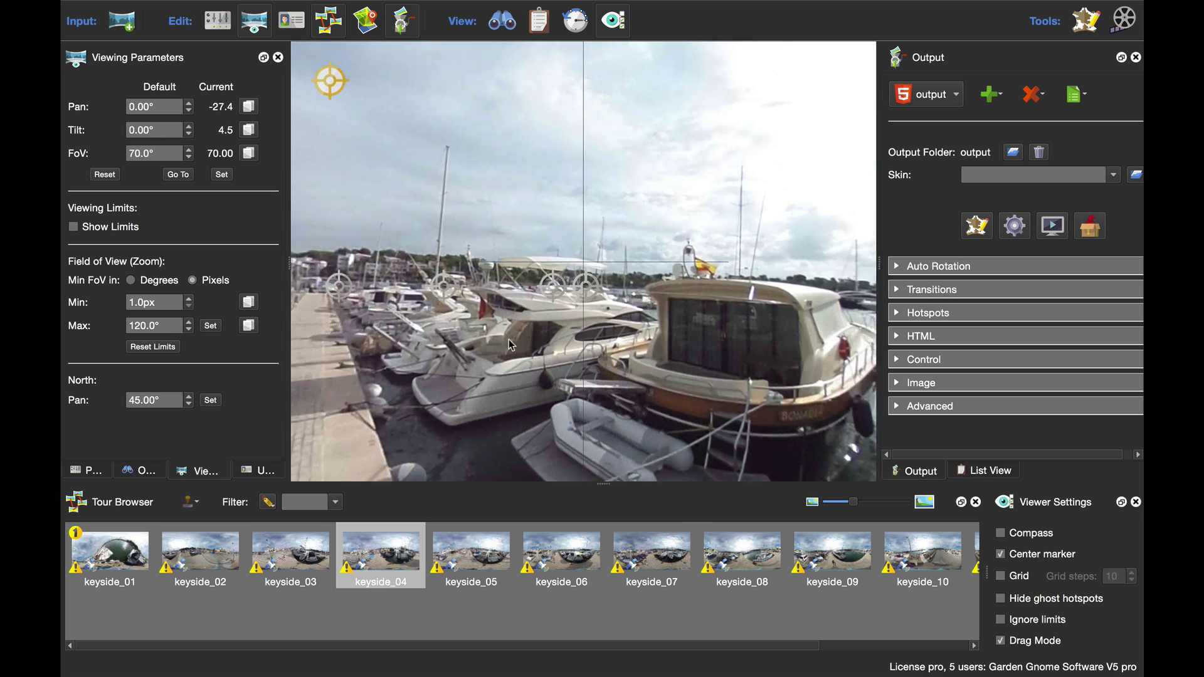
- Open keyside_03 and level its horizon against the grid in the view along the quay towards the blue forklift
left_click(319, 530)
left_click_drag(513, 358, 451, 360)
left_click_drag(617, 355, 573, 356)
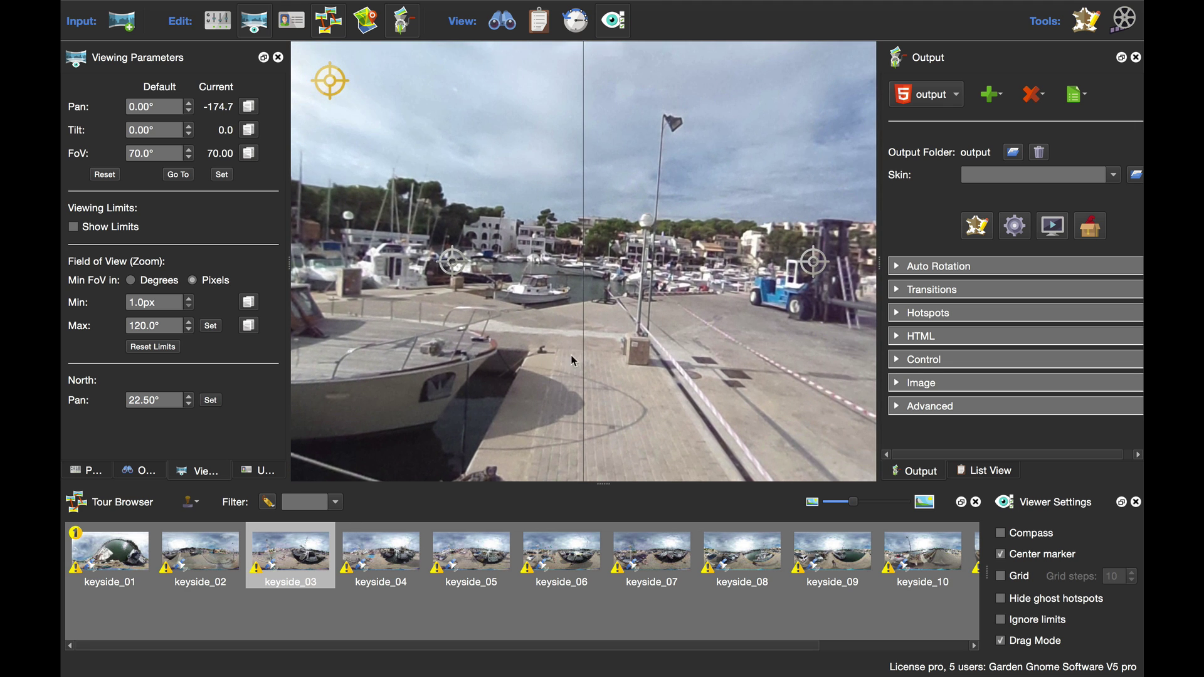
key("alt")
left_click_drag(844, 325, 845, 307)
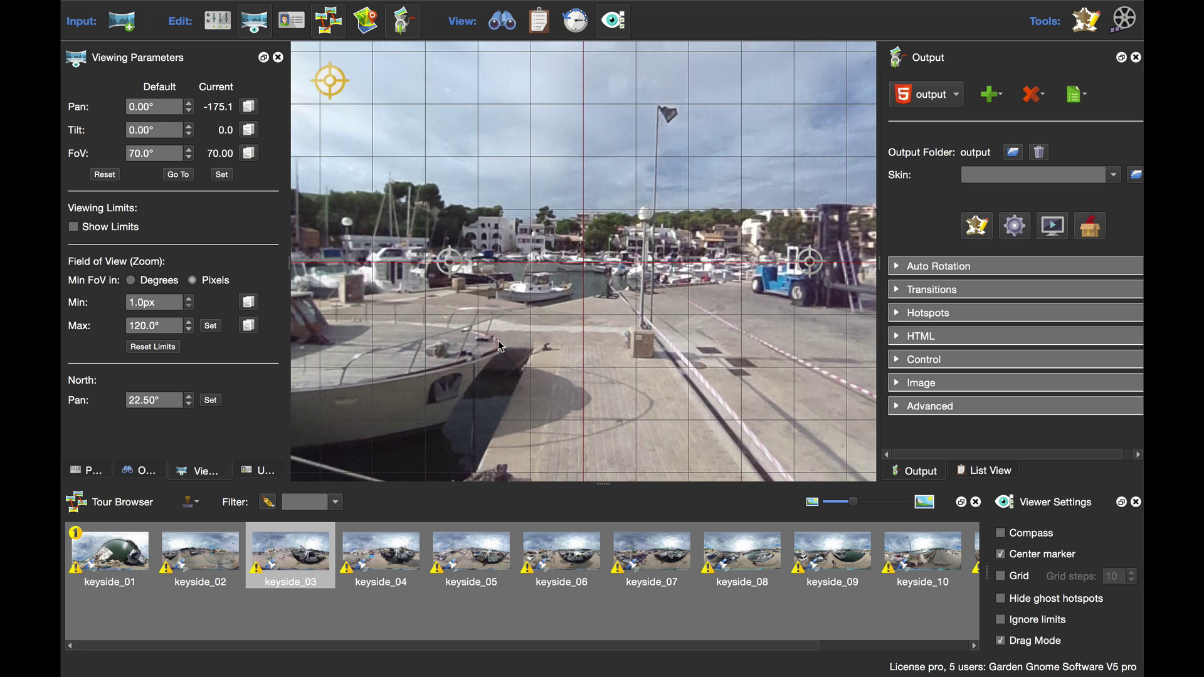
- Turn keyside_03 towards the lamp post and buildings and level the panorama against the grid there
left_click_drag(727, 340, 555, 358)
key("alt")
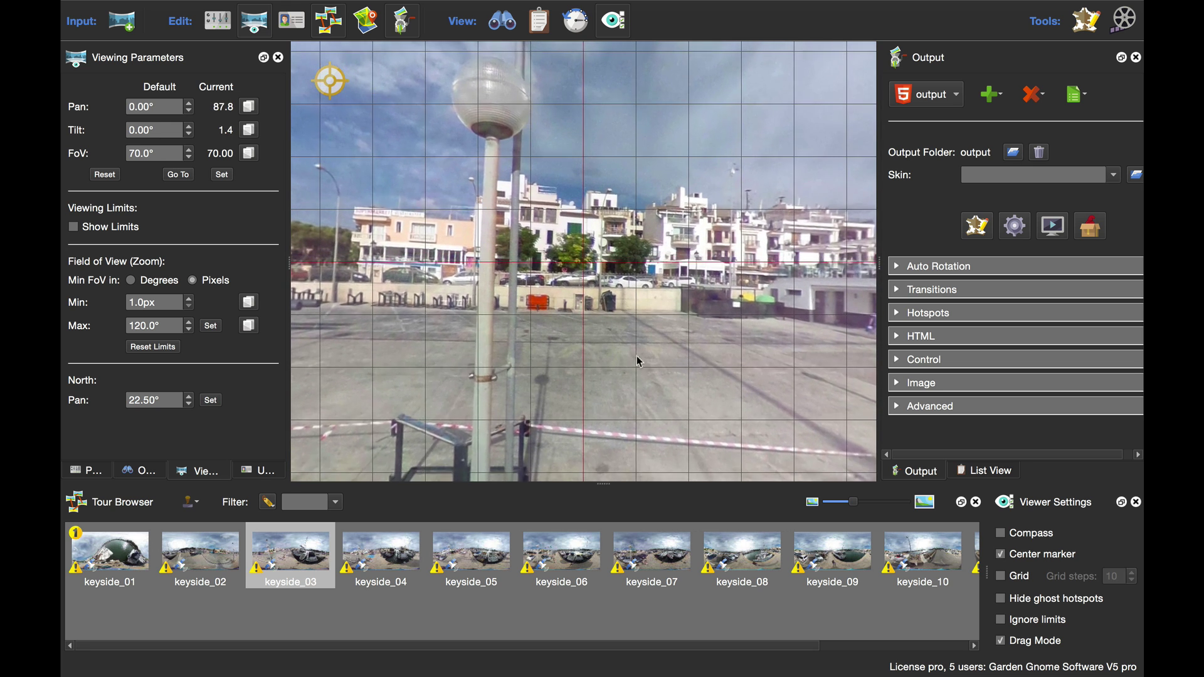
left_click_drag(828, 333, 828, 321)
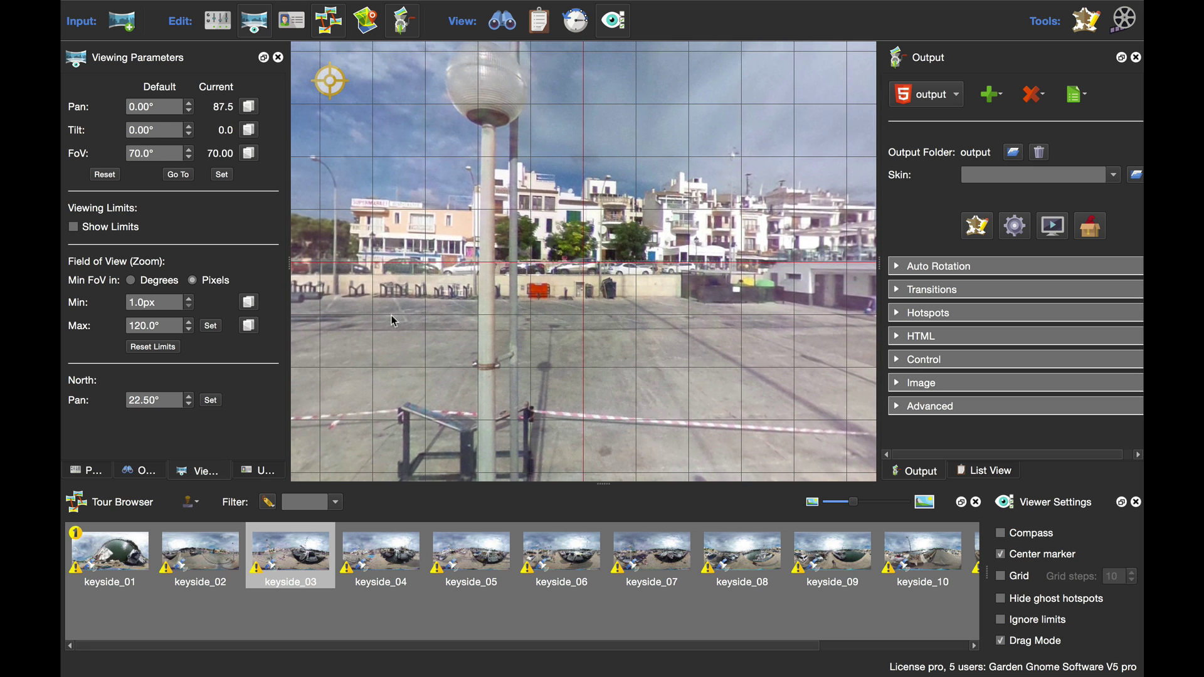
left_click_drag(328, 307, 683, 348)
- Open keyside_05 and display the levelling grid with the view facing along the quay at a tilt of 0.0
left_click(390, 554)
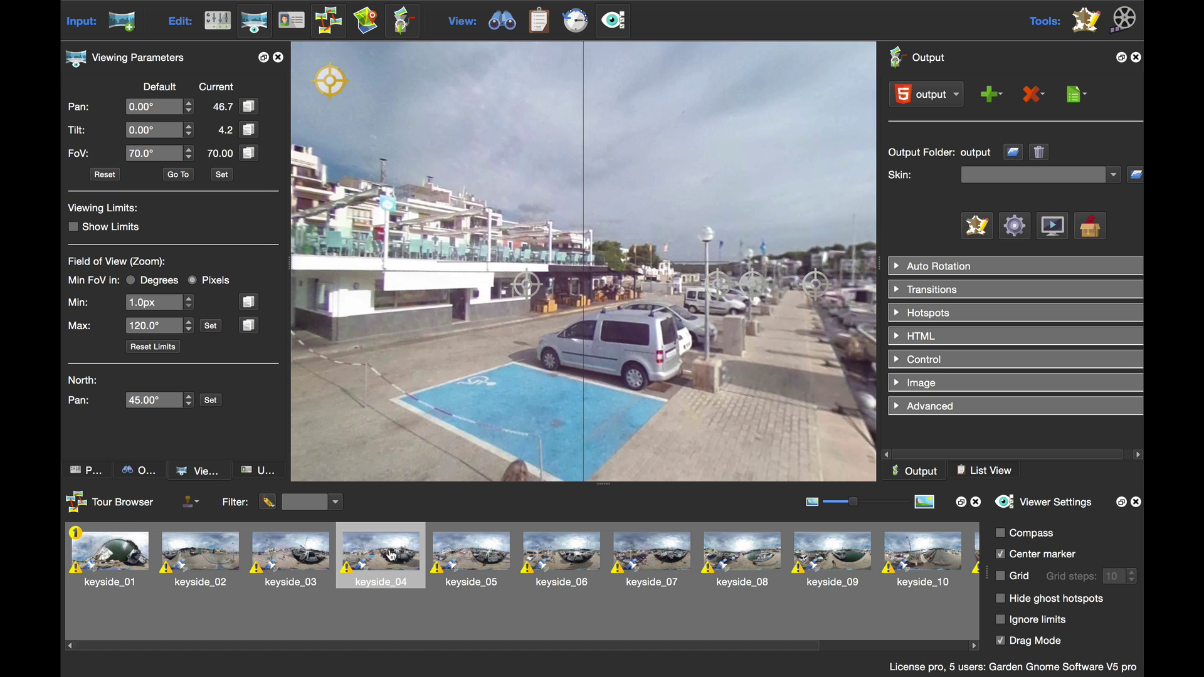
left_click(490, 552)
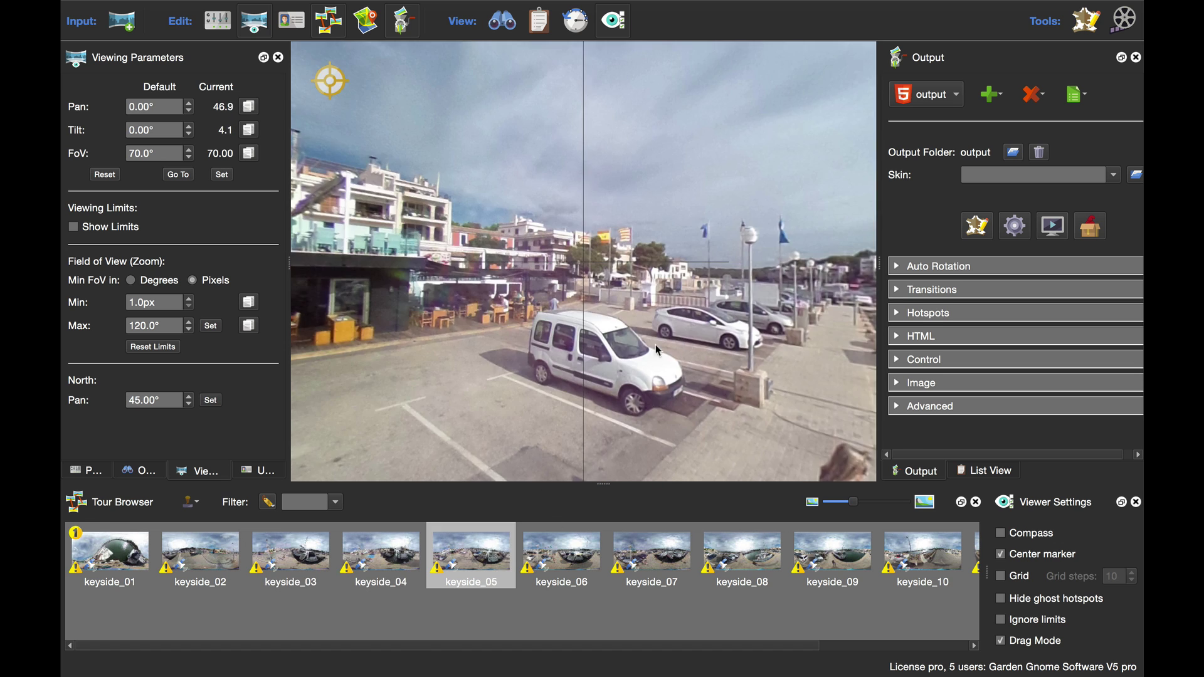
left_click_drag(656, 350, 427, 361)
key("h")
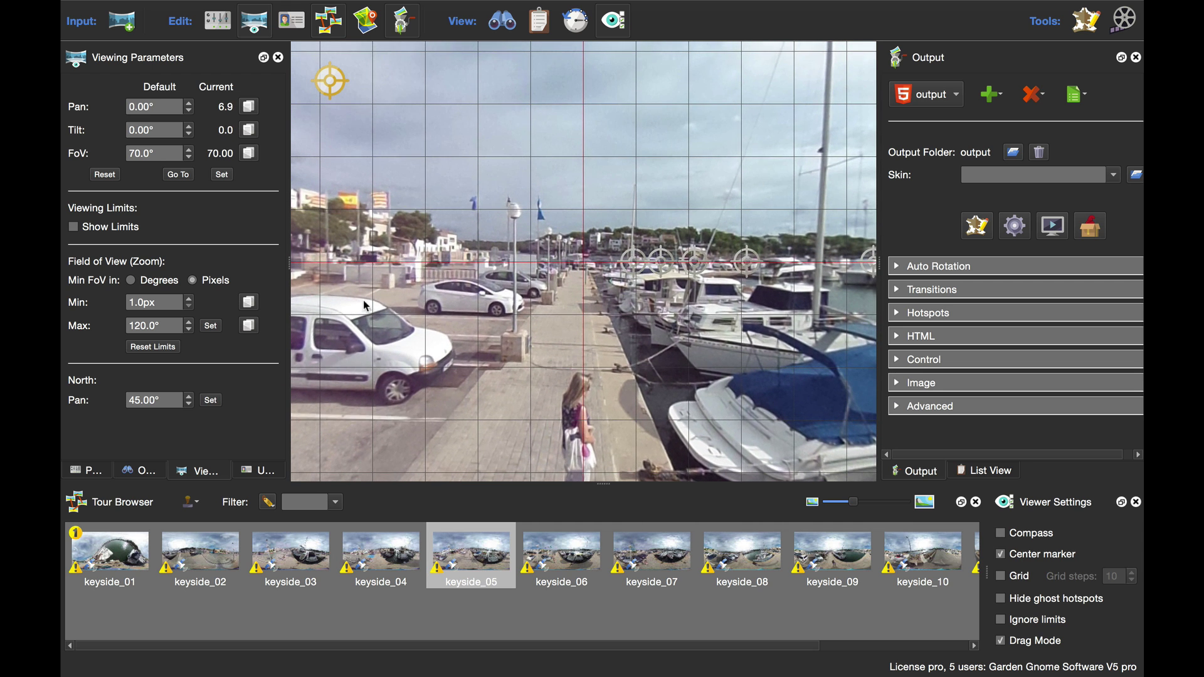
- Level keyside_05 against the grid facing the lamp post and restaurant, and look around the panorama to check it
left_click_drag(363, 300, 627, 321)
key("h")
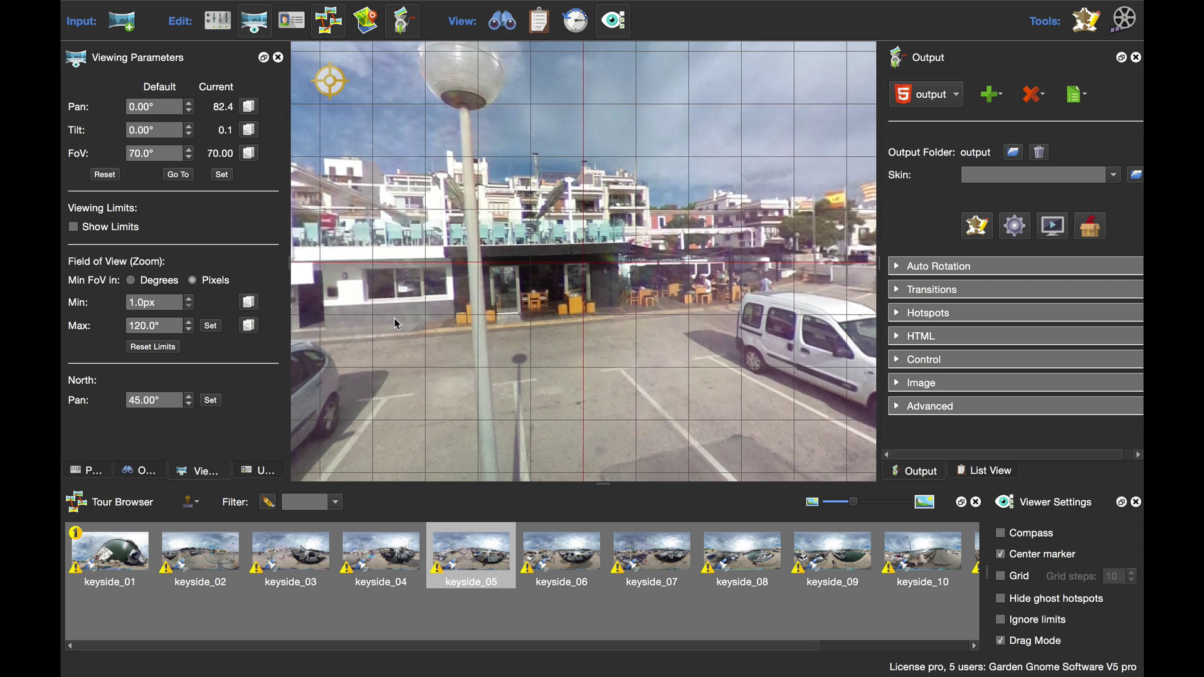
left_click_drag(344, 309, 344, 294)
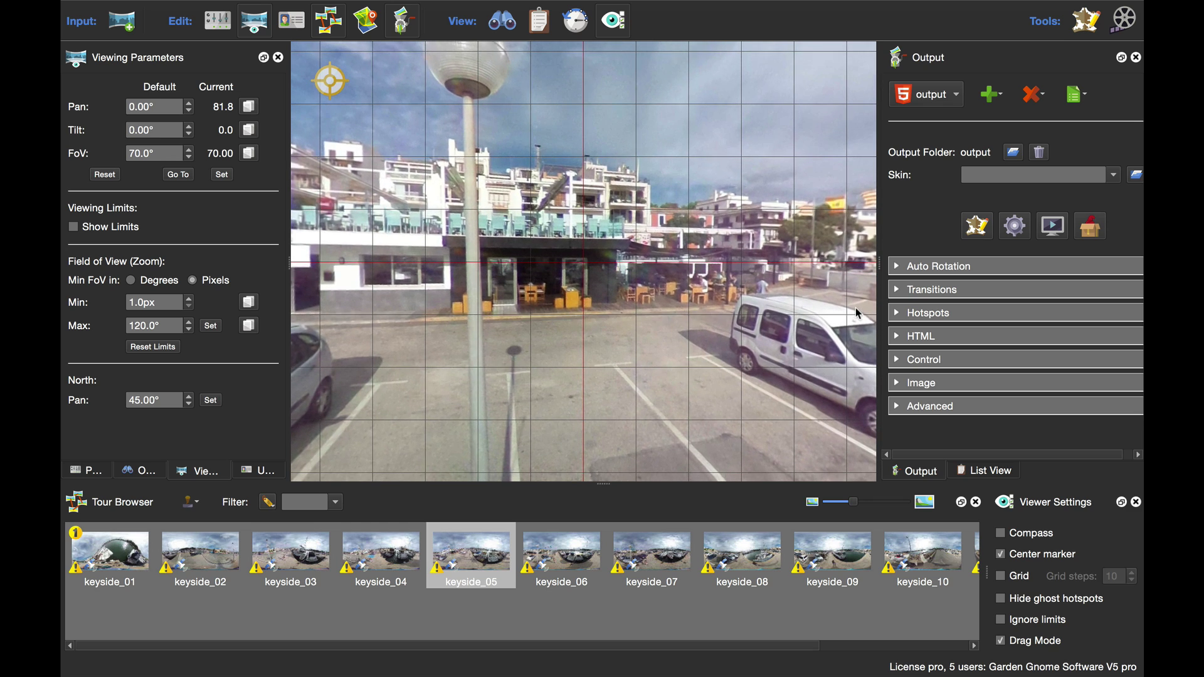
left_click_drag(644, 311, 752, 321)
left_click_drag(402, 313, 740, 325)
left_click_drag(402, 333, 580, 346)
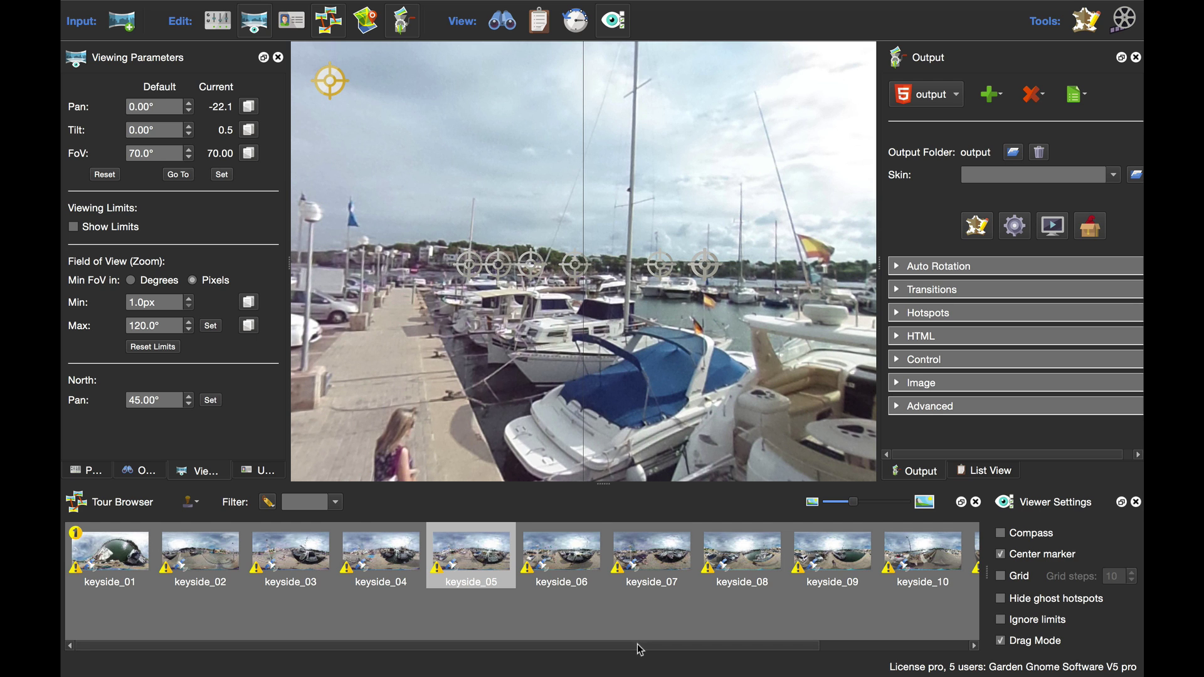
- Review the panoramas keyside_06, keyside_07 and keyside_03 in the tour, and return to keyside_01
left_click_drag(640, 649, 837, 650)
left_click(391, 574)
left_click(460, 566)
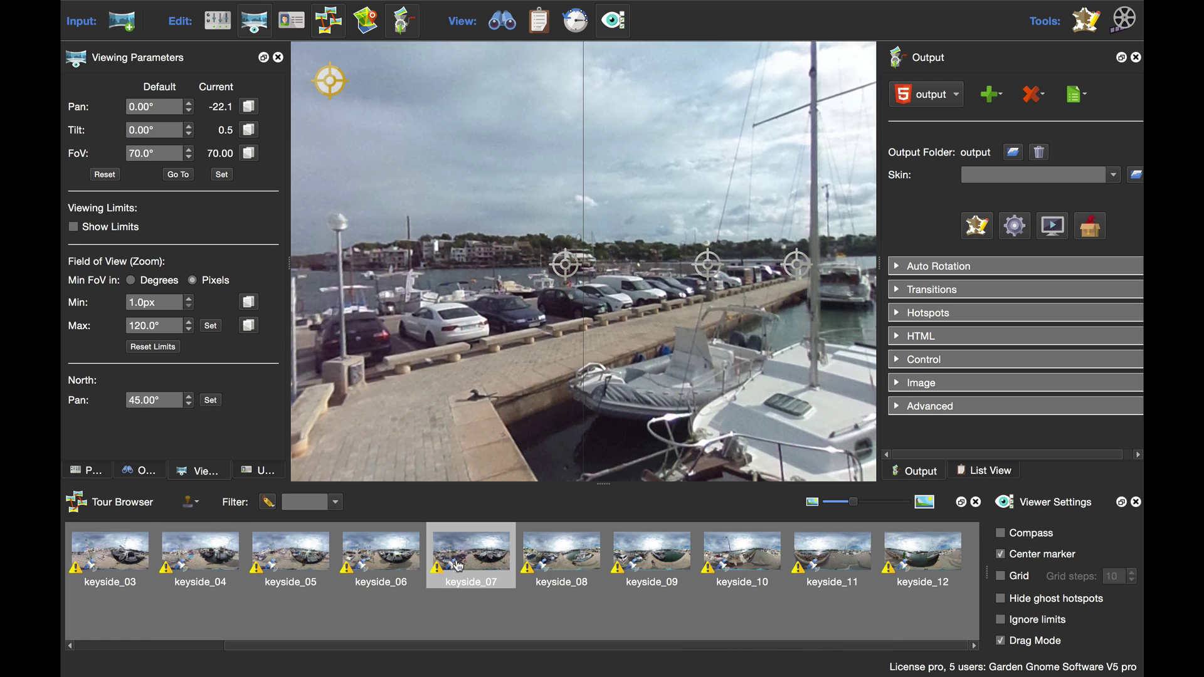
left_click(142, 568)
left_click_drag(388, 654, 216, 647)
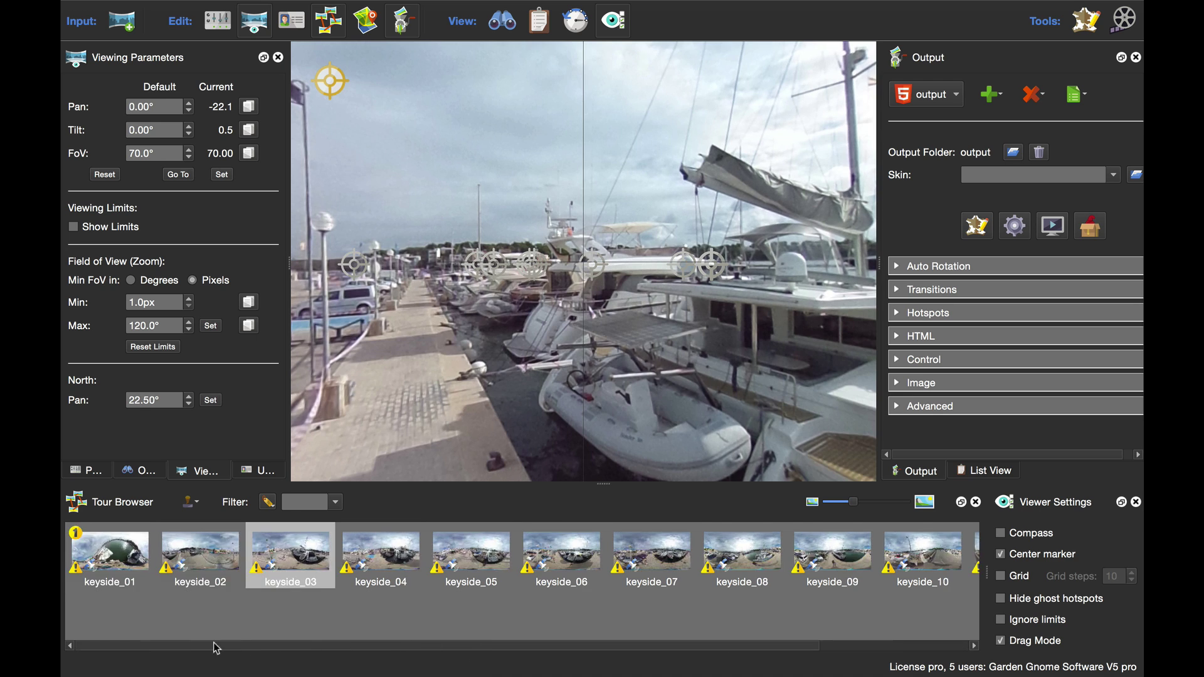
left_click(135, 560)
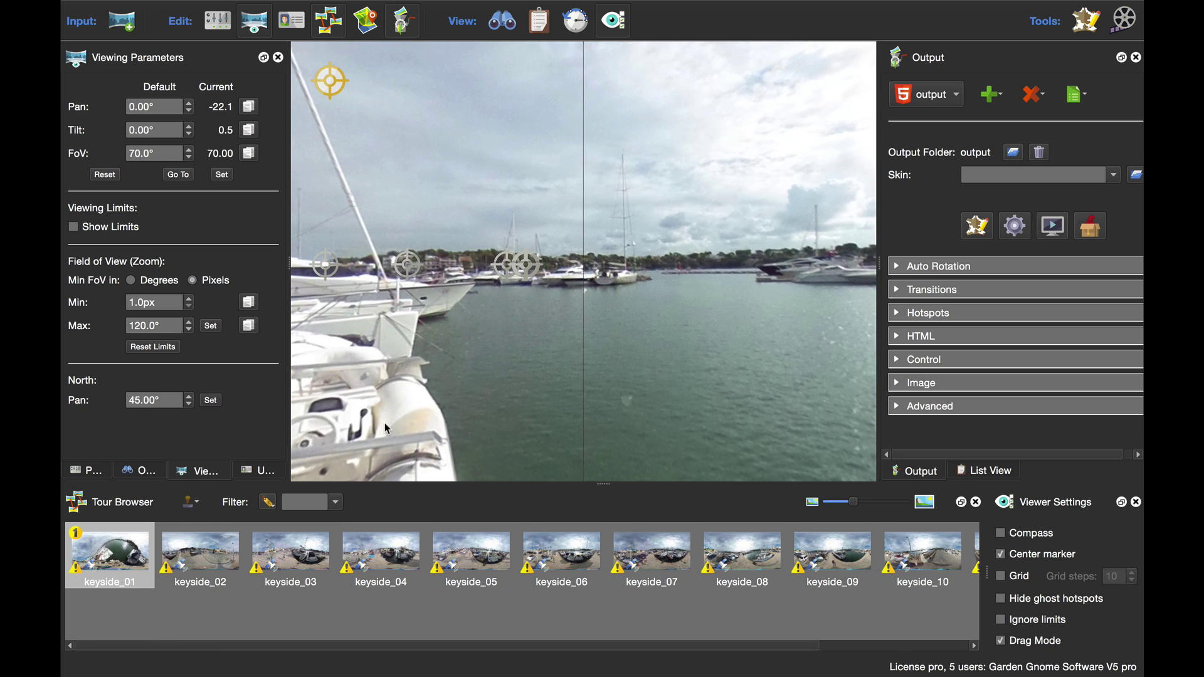
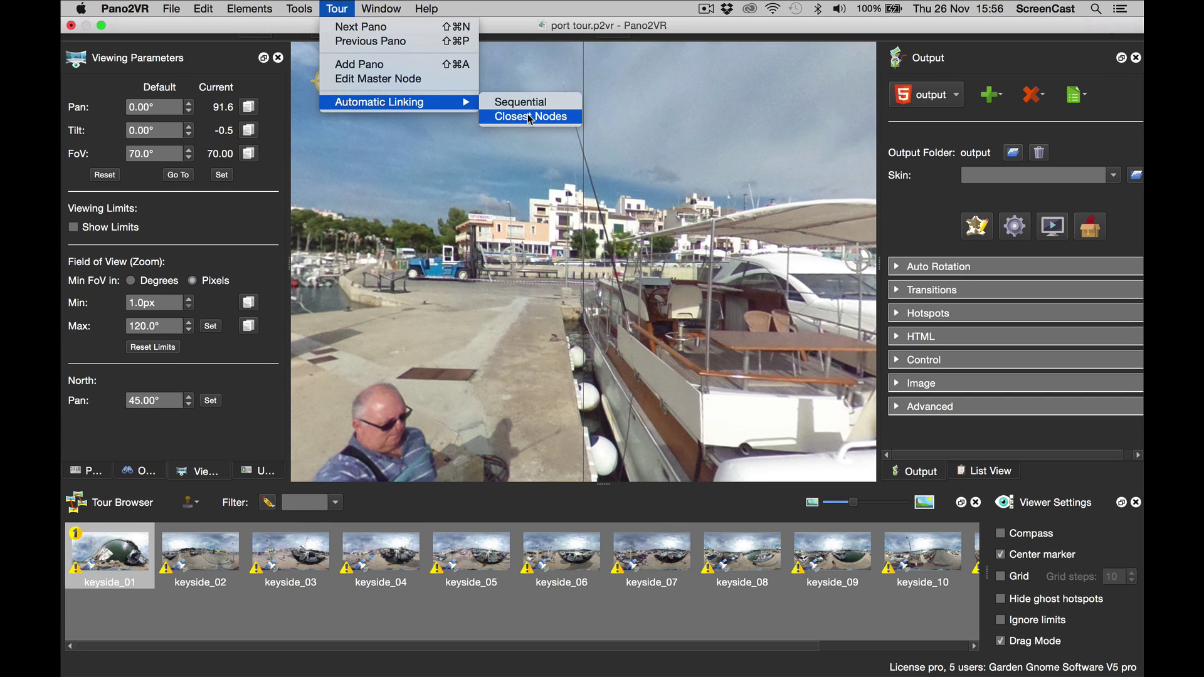
- Link the panoramas automatically by closest nodes and generate the HTML5 output
left_click(530, 116)
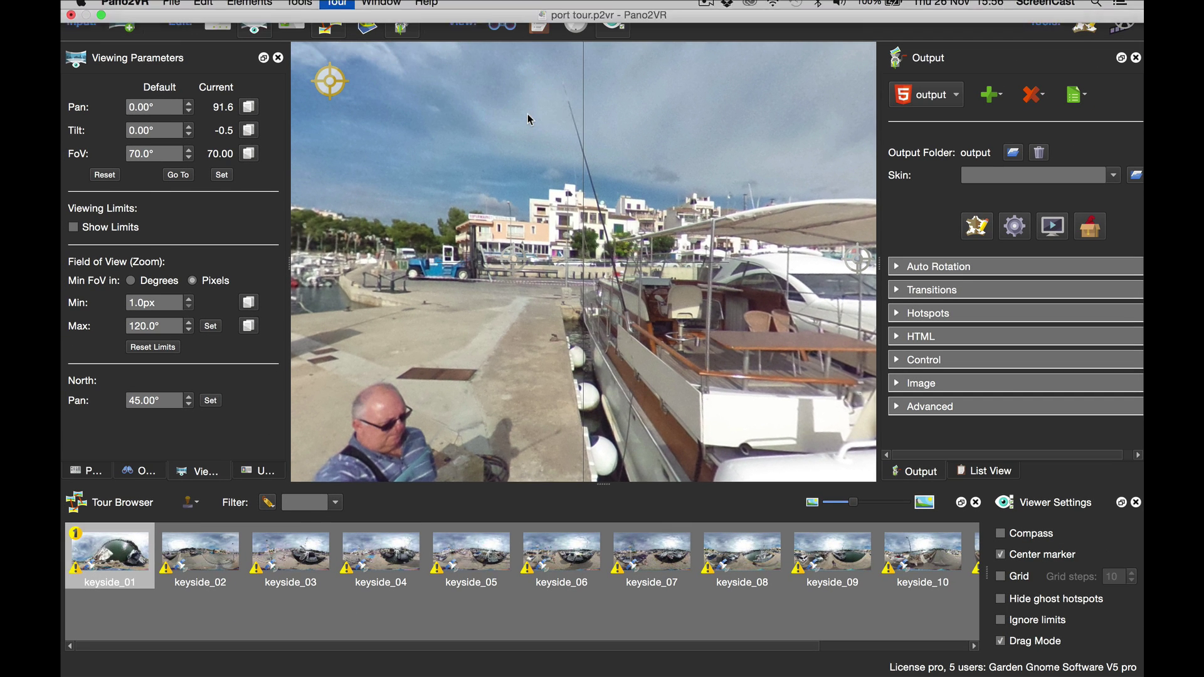
left_click(1024, 235)
left_click(722, 346)
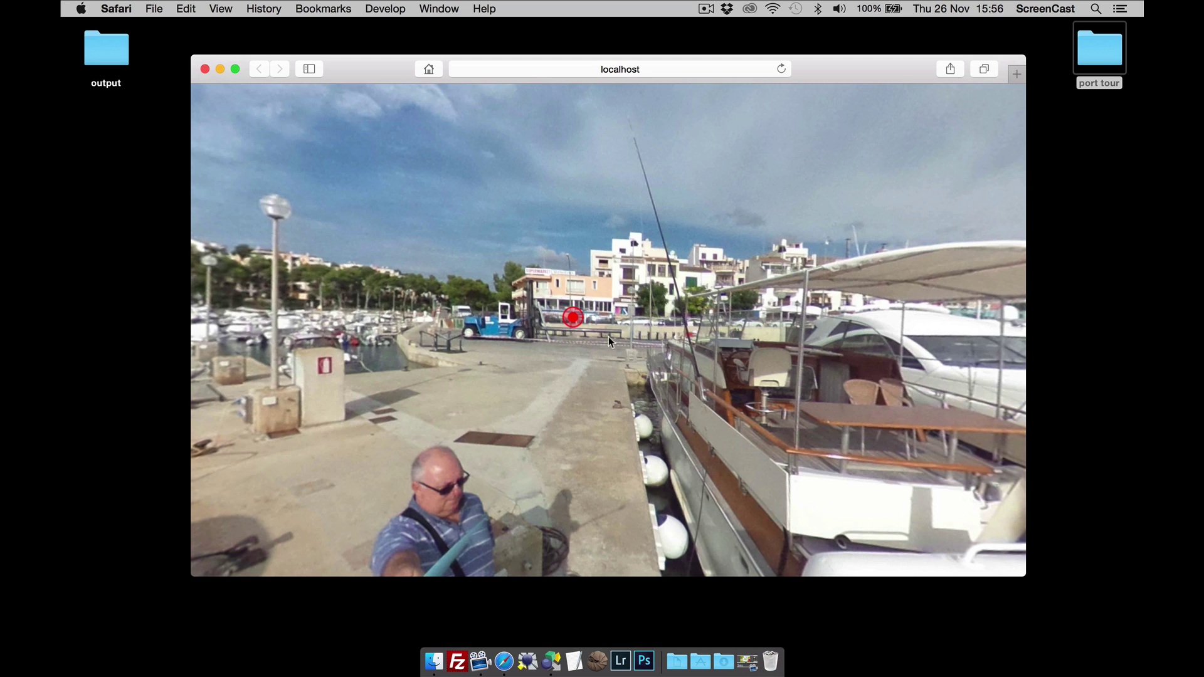
- Walk through the generated tour in the browser using its hotspots and look around the nodes to check the closest-node links
left_click(571, 317)
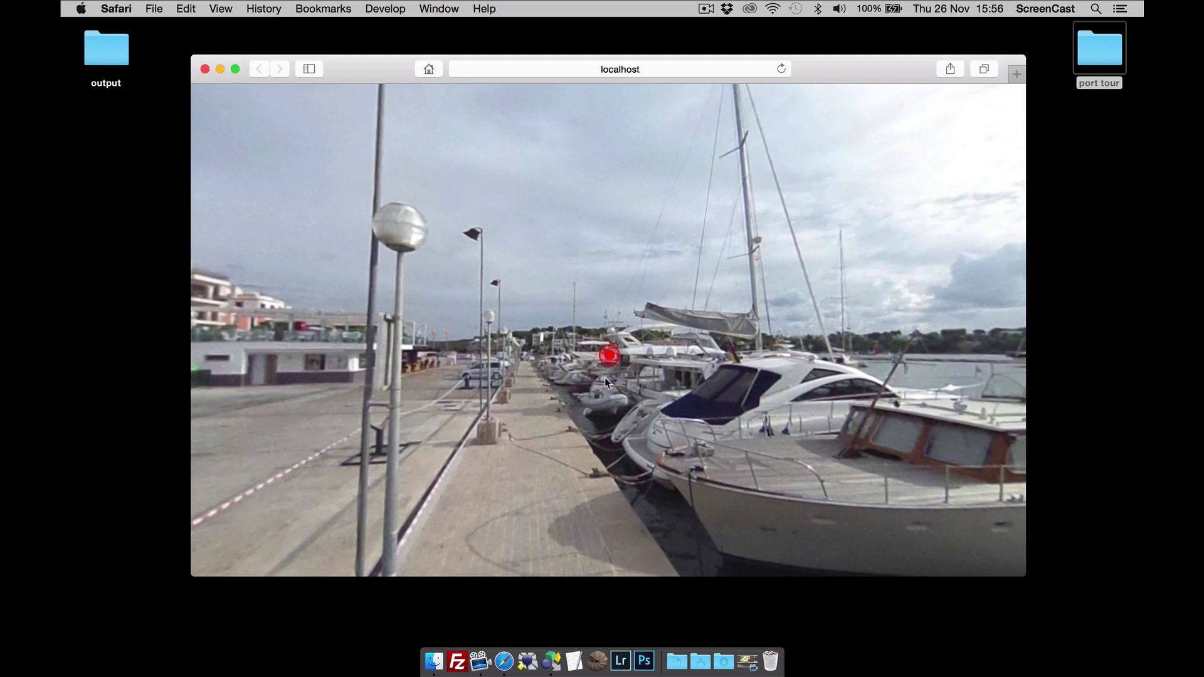
left_click(606, 355)
left_click(507, 341)
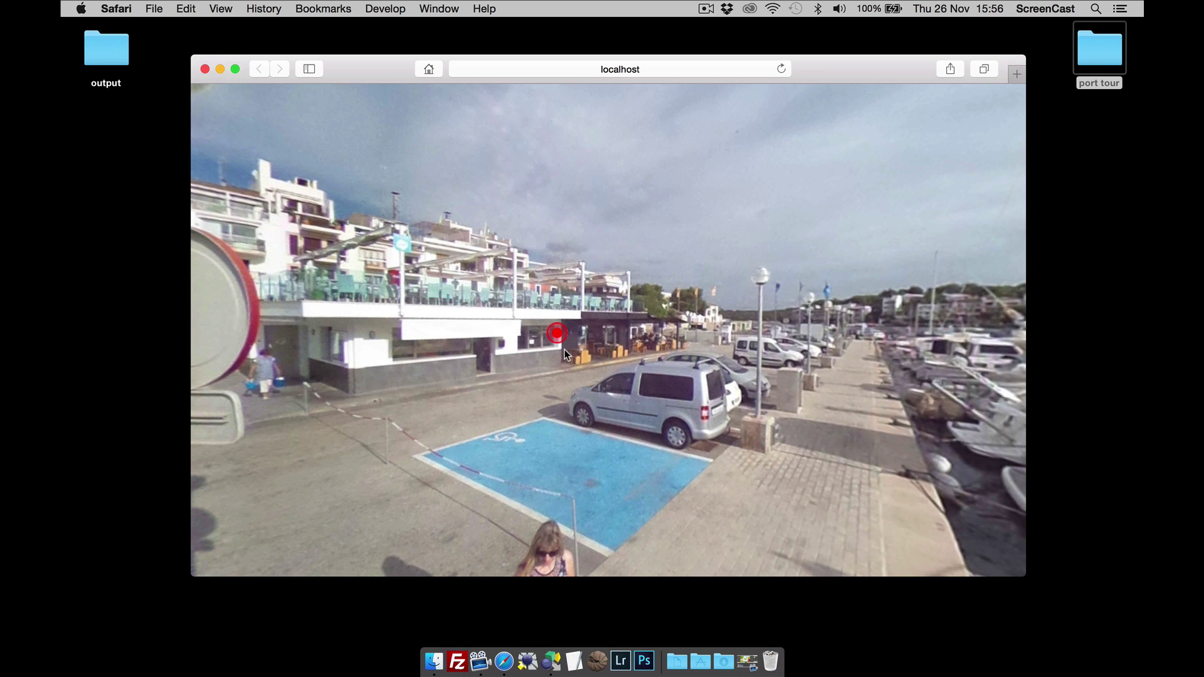
left_click_drag(653, 361, 790, 359)
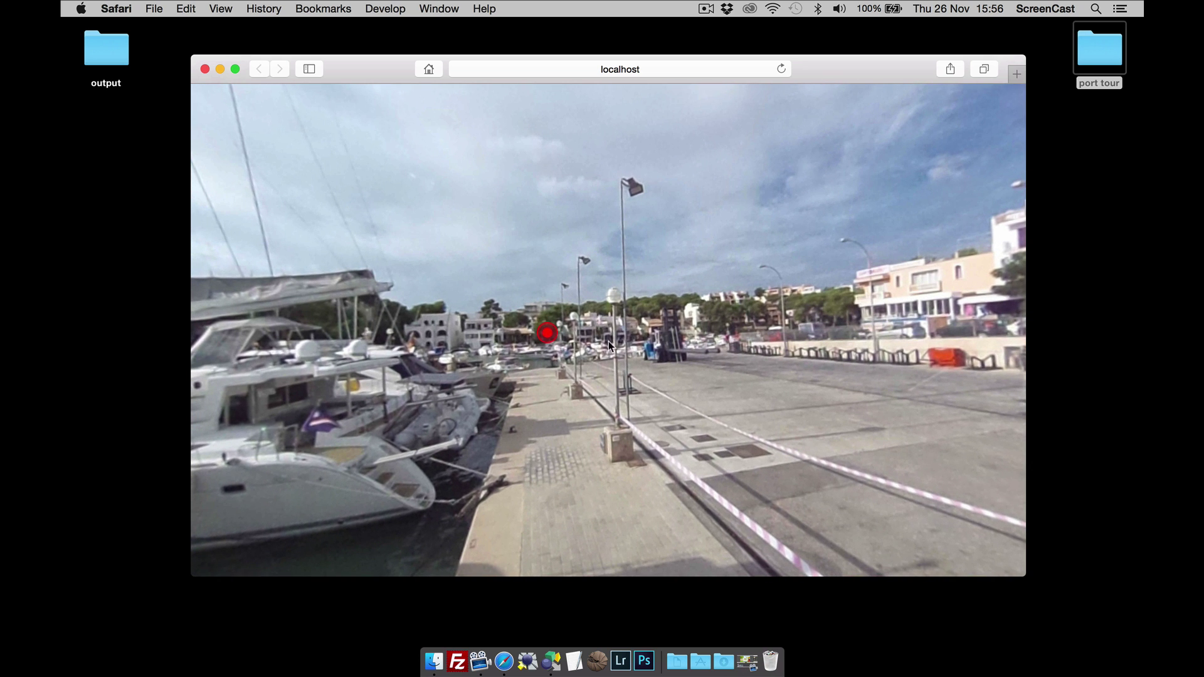
left_click(615, 338)
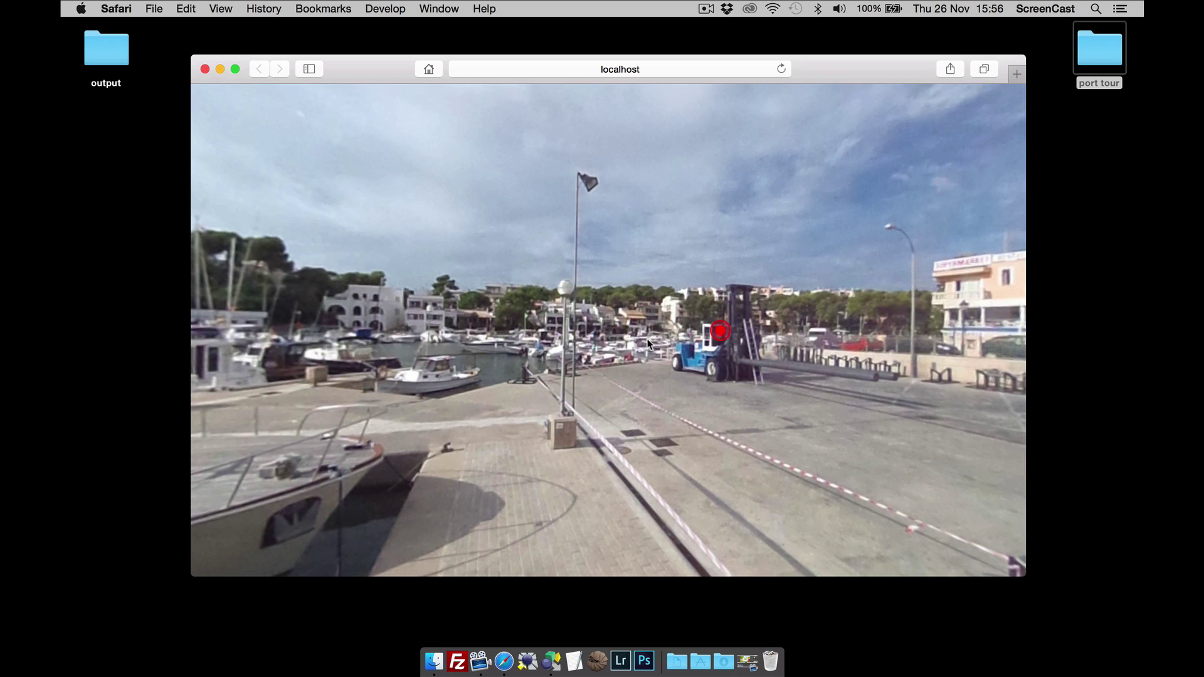
left_click(717, 332)
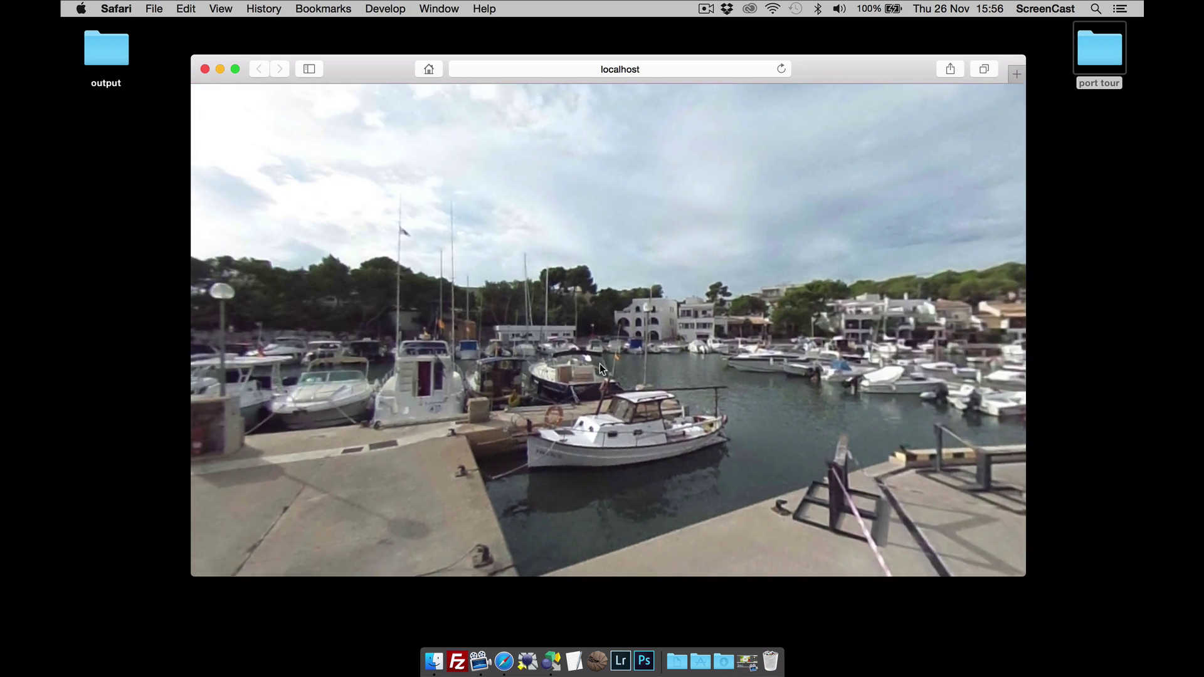
left_click_drag(599, 364, 754, 359)
left_click(692, 334)
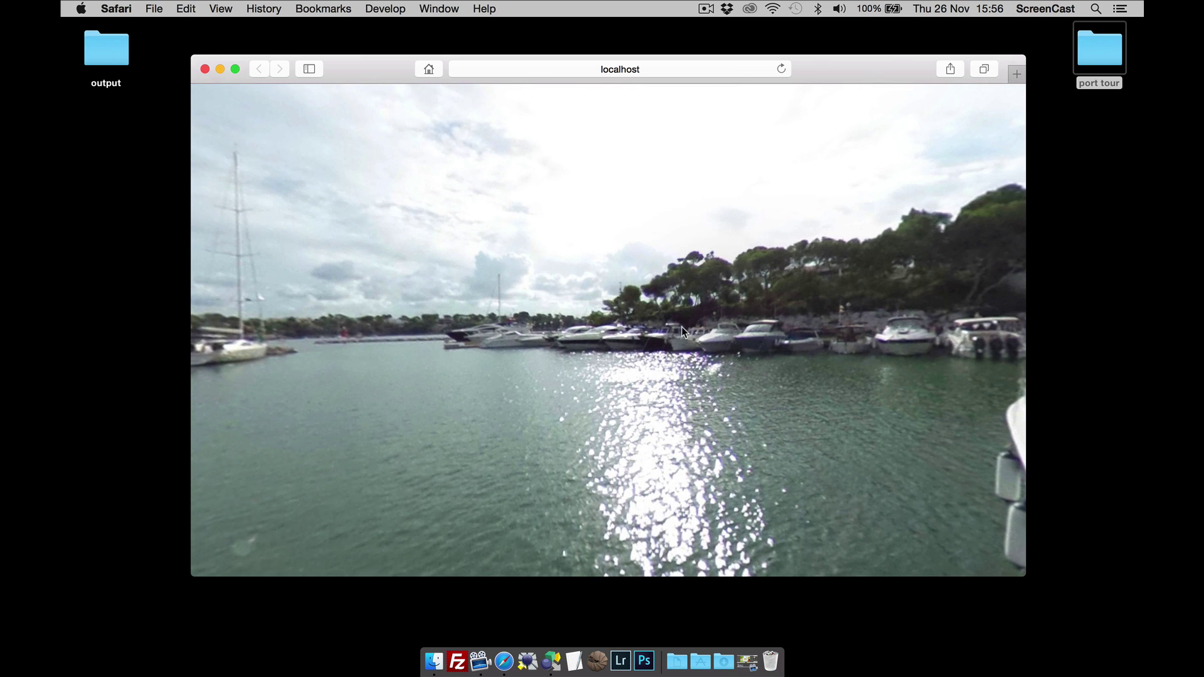
left_click(750, 339)
left_click_drag(690, 362, 524, 355)
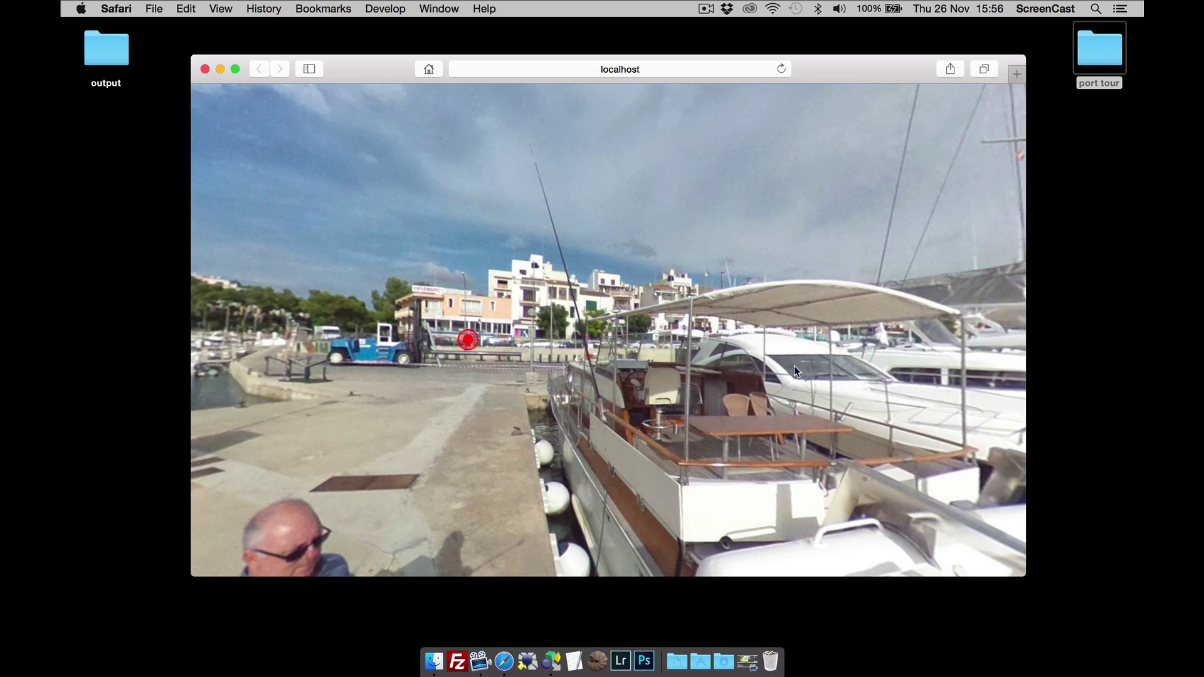
- Switch back to Pano2VR and revert the project history to the last image levelling, before the automatic hotspots
left_click(552, 659)
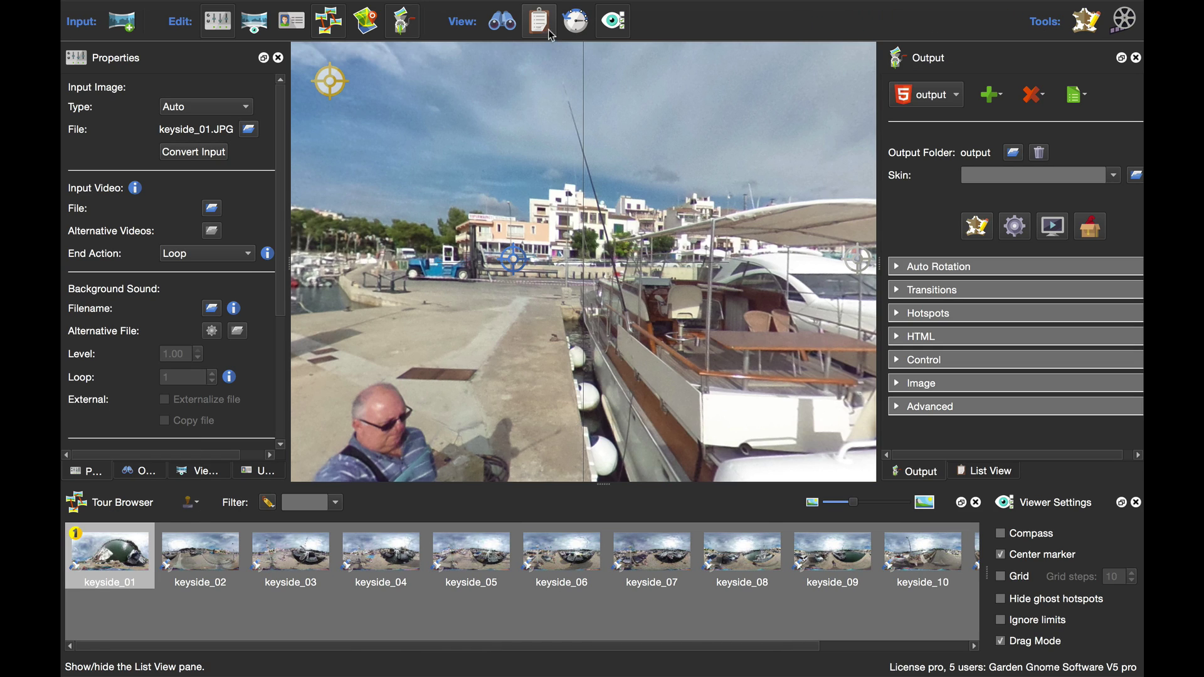
left_click(575, 20)
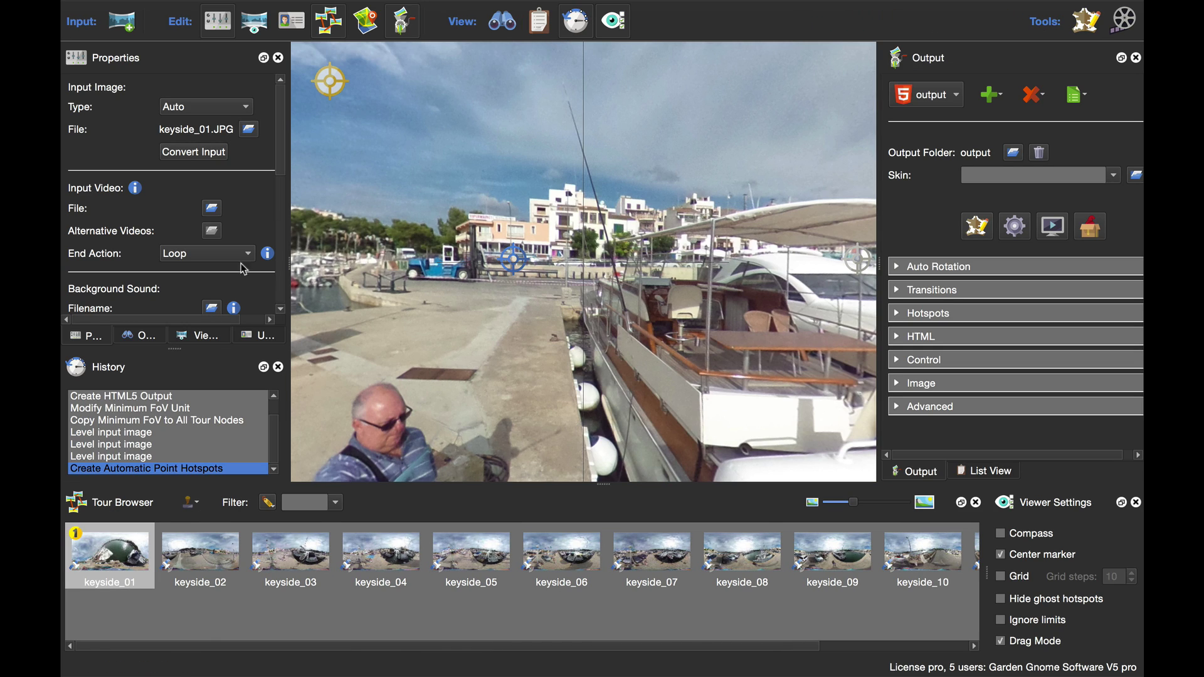
left_click(119, 457)
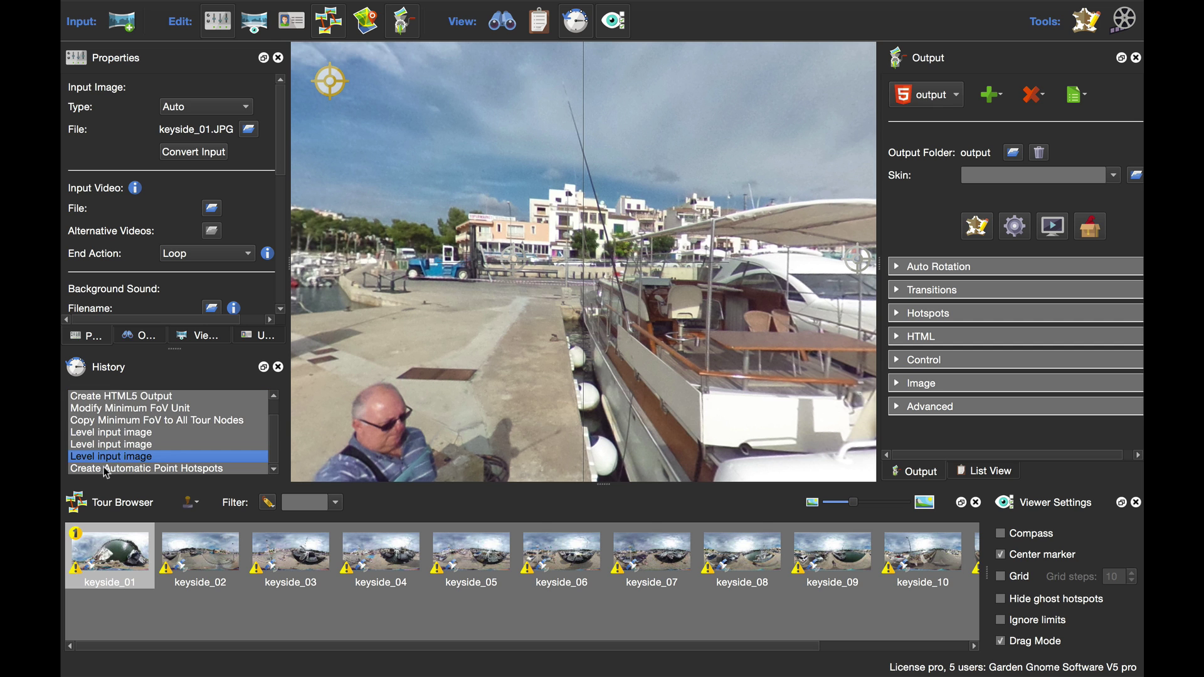
left_click(575, 21)
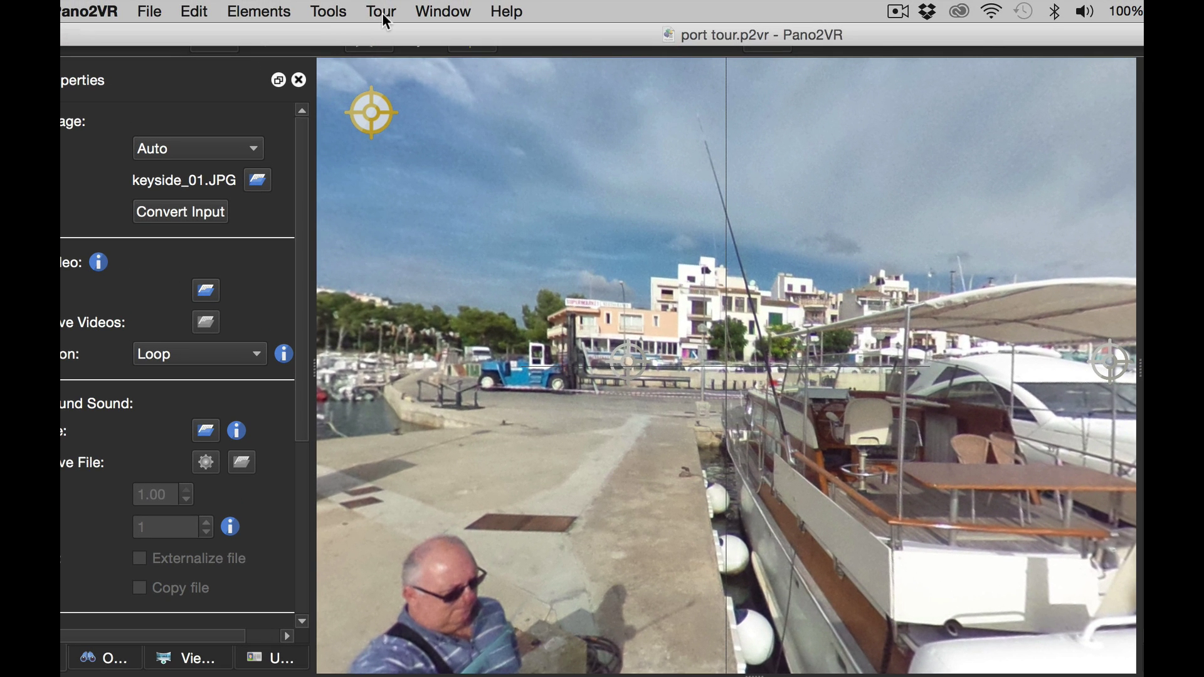
- Link the panoramas automatically in sequential order, regenerate the HTML5 output and open it in the browser
left_click(384, 13)
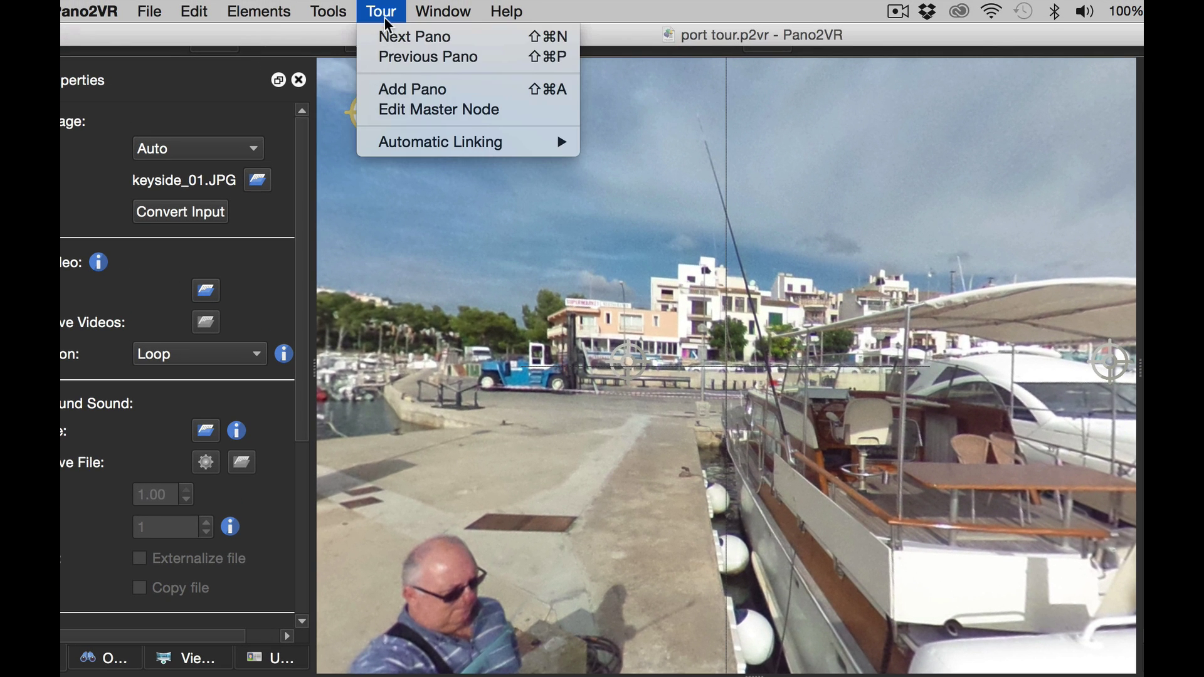
mouse_move(451, 139)
left_click(600, 144)
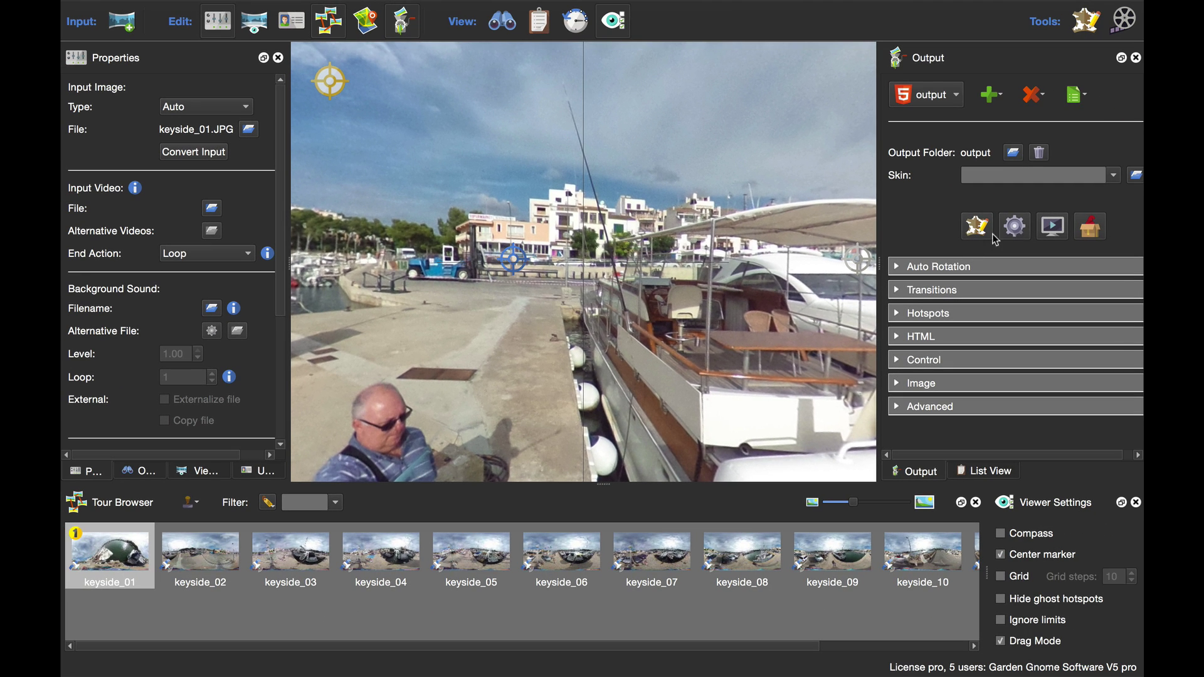
left_click(1012, 228)
left_click(707, 348)
left_click(1054, 227)
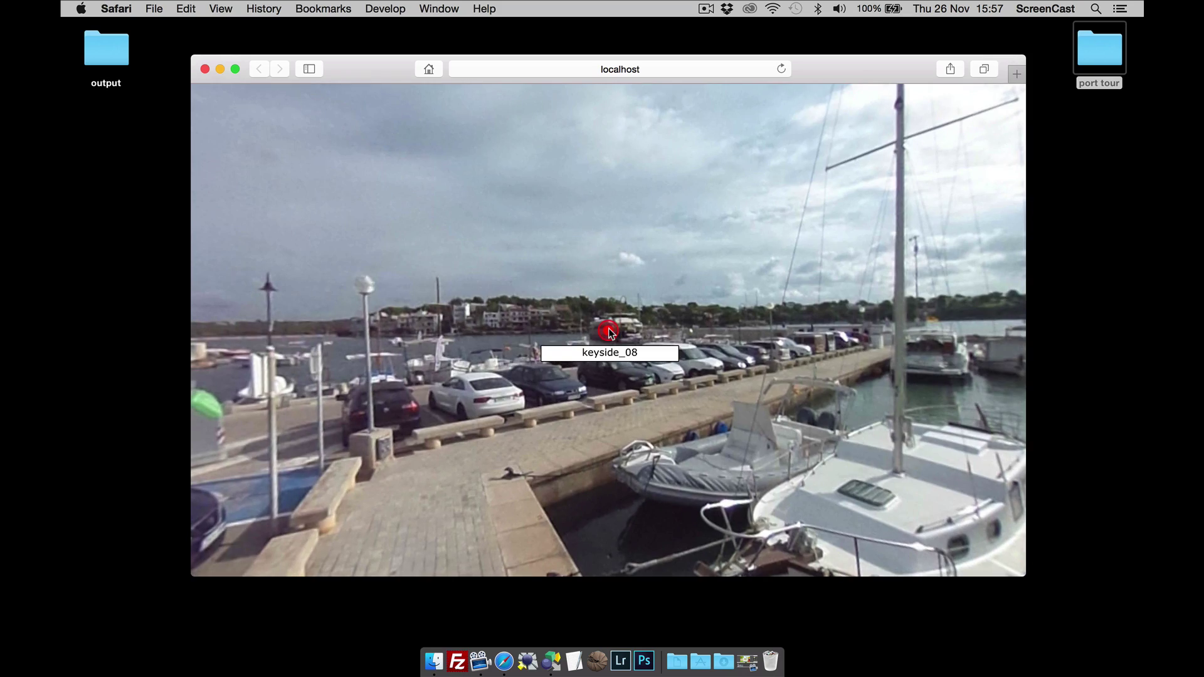
- Follow the sequential hotspots through the tour in the browser and look around the keyside nodes to check the links
left_click(609, 330)
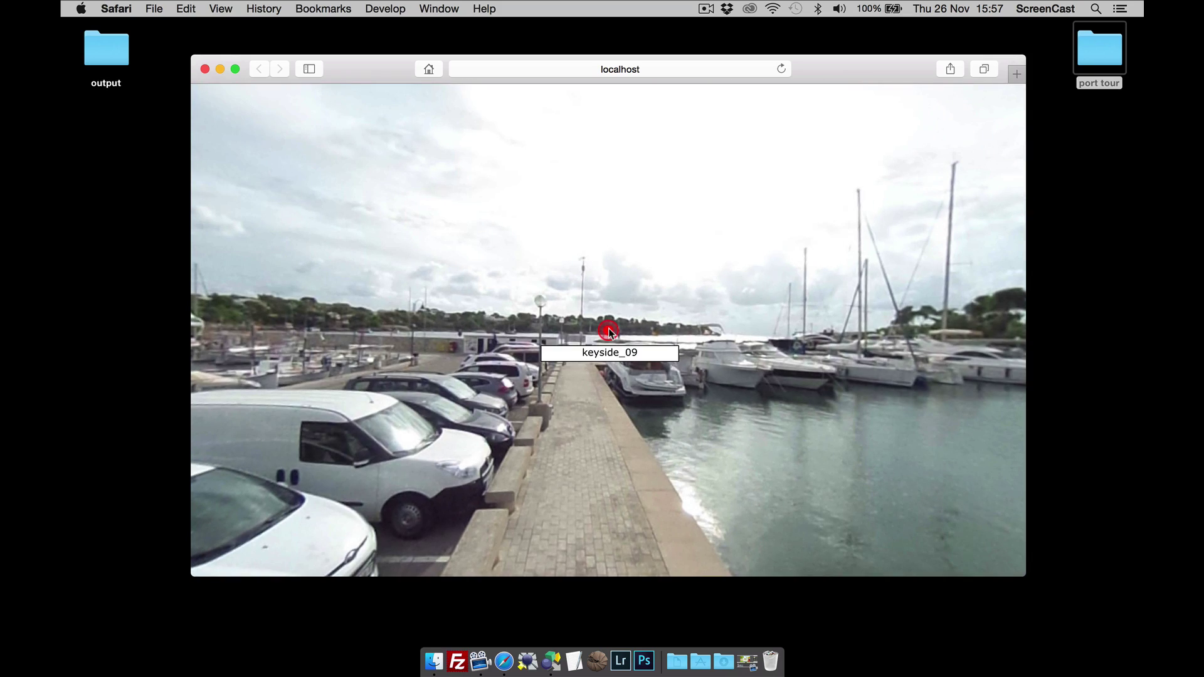
left_click_drag(700, 362, 460, 348)
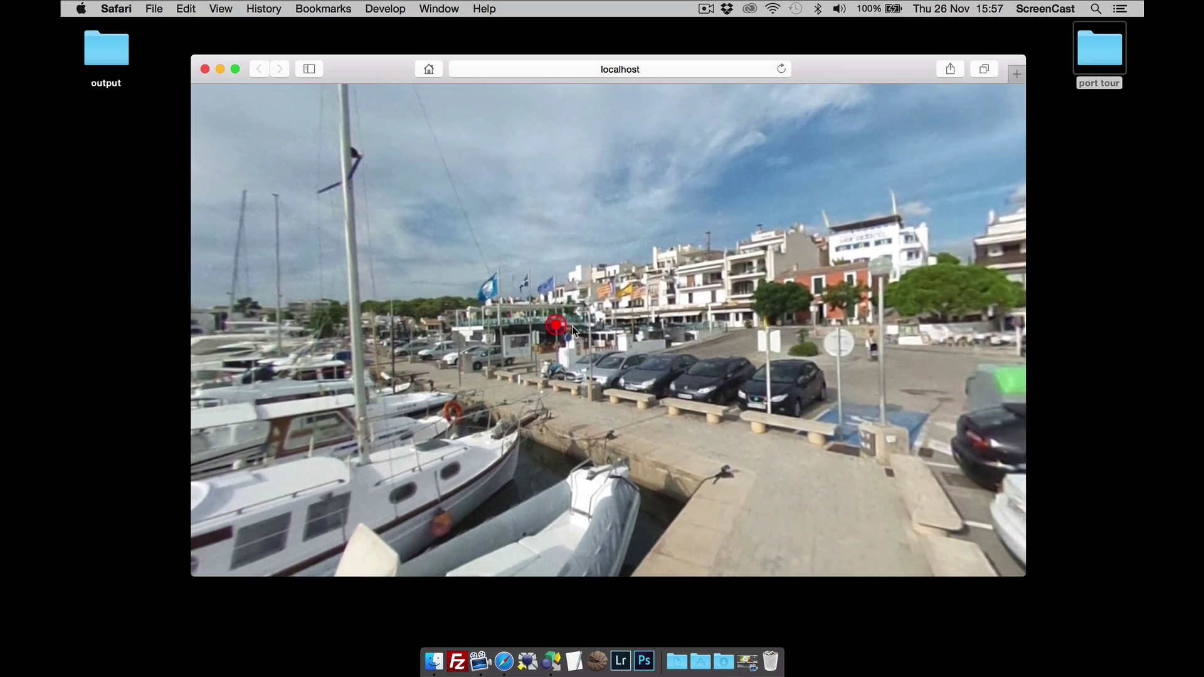
left_click(562, 325)
left_click(604, 330)
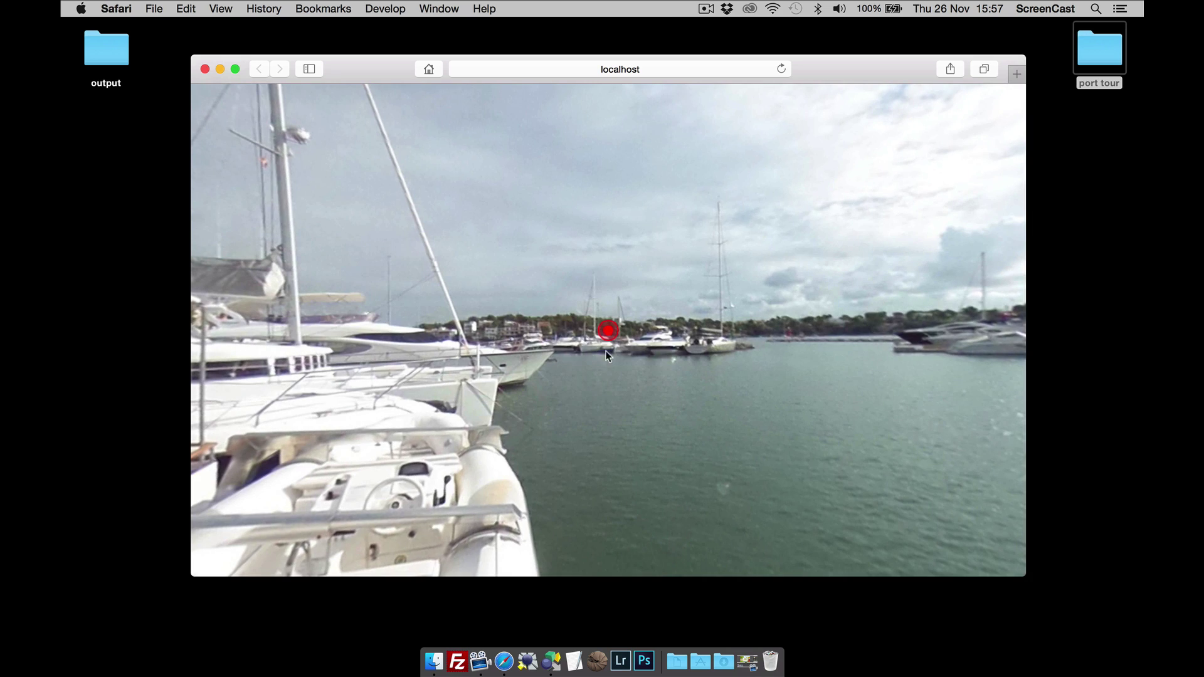
left_click_drag(565, 410, 796, 406)
left_click_drag(605, 404, 709, 404)
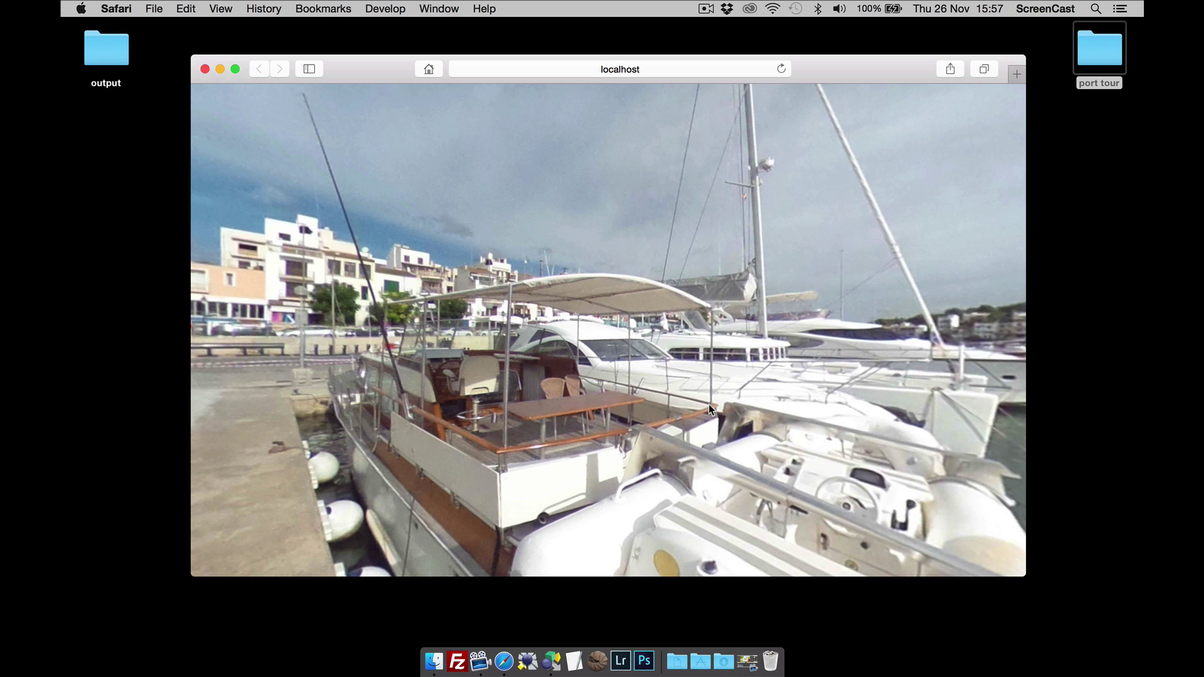
- Return to Pano2VR and undo the sequential linking by going back to the last levelling entry in the history
left_click(549, 651)
left_click(583, 37)
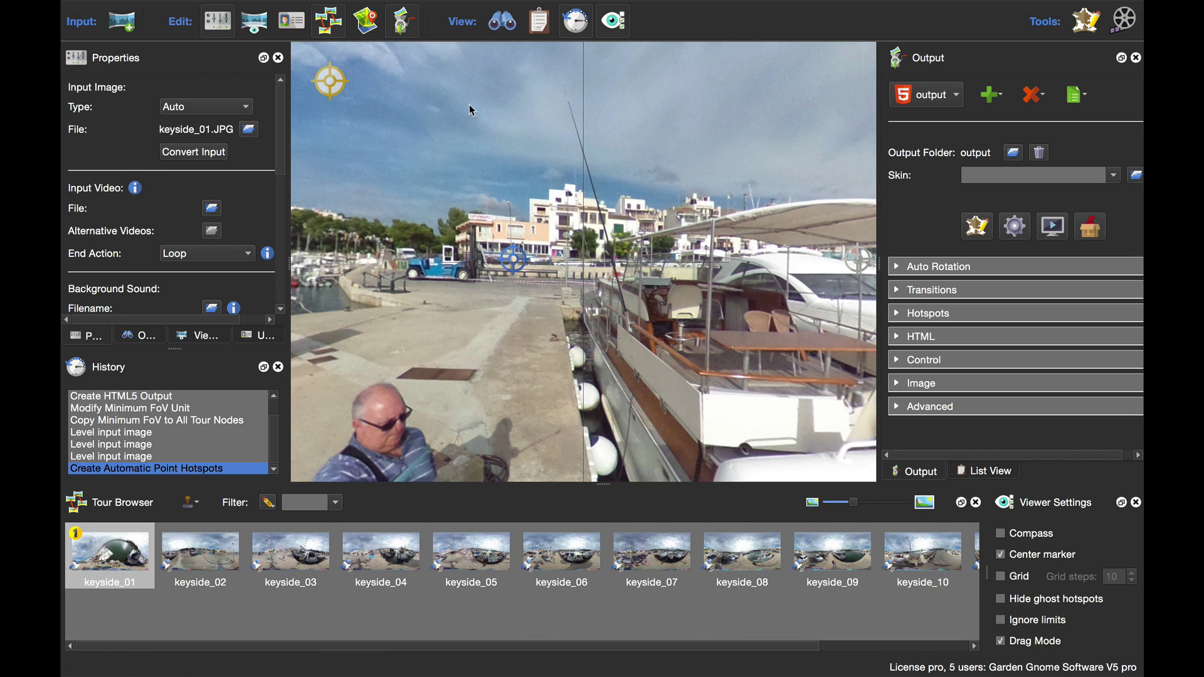
left_click(137, 458)
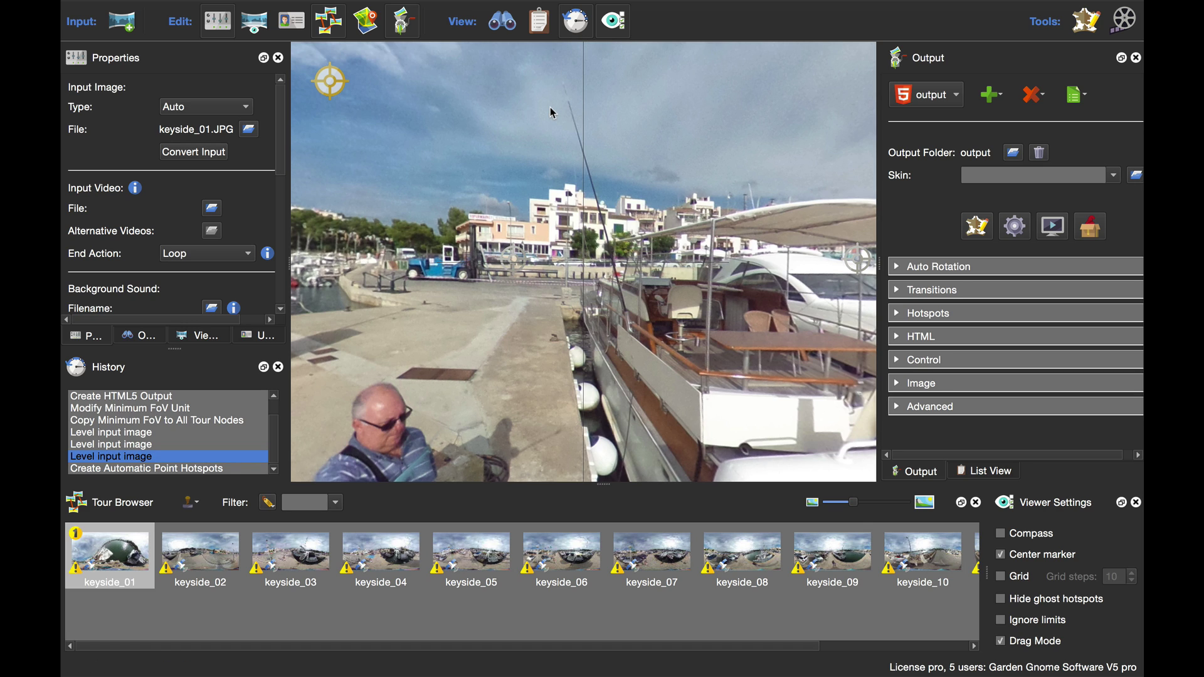
- Clear the workspace of all panes except the Tour Browser and reduce its height to enlarge the panorama view
key("Tab")
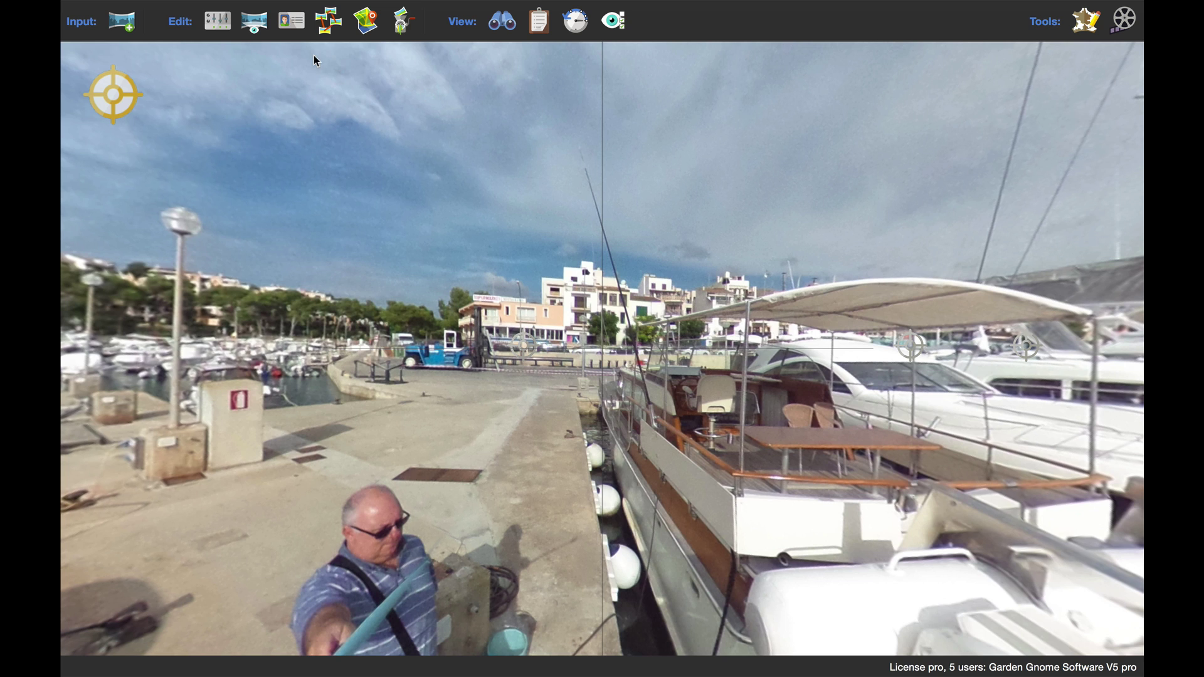
left_click(328, 19)
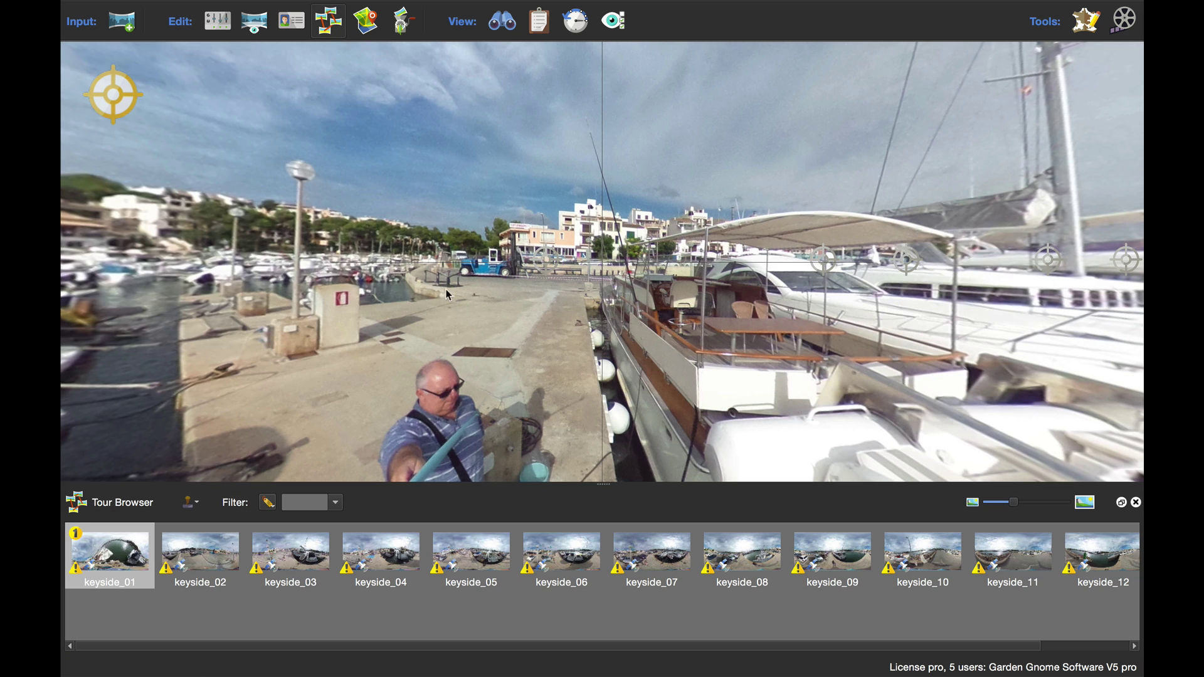
left_click_drag(603, 484, 604, 536)
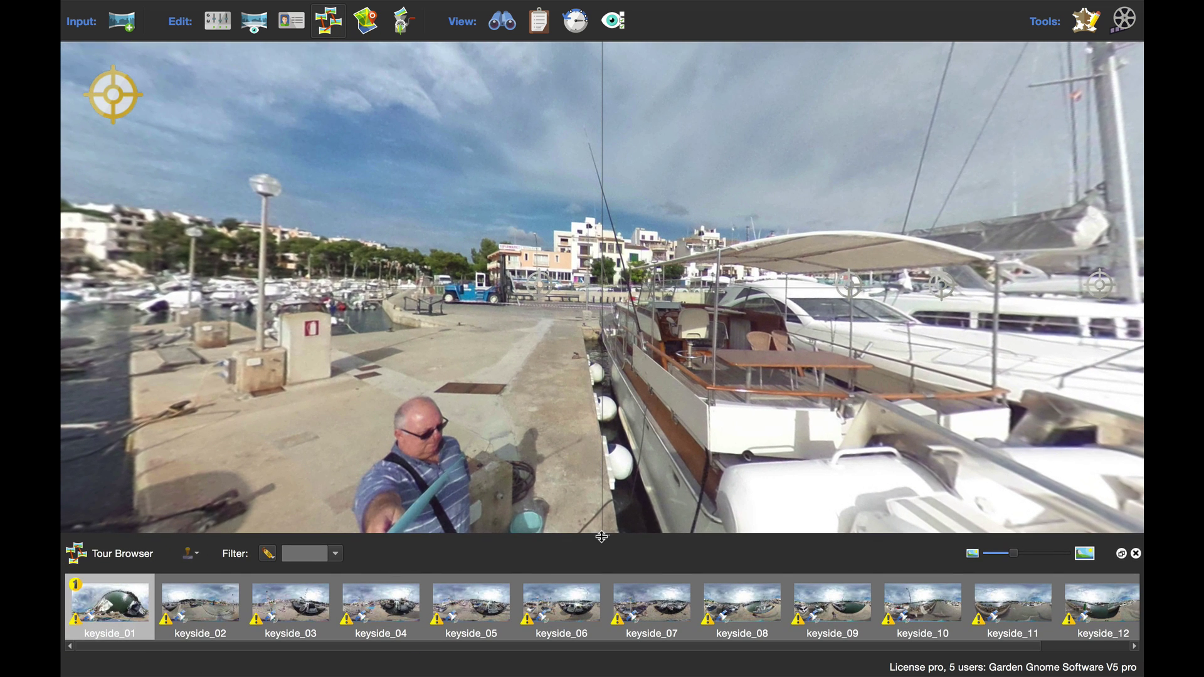
- Open the Tour Map and place it as a floating pane over the boats side of the panorama
left_click(366, 21)
left_click_drag(837, 343, 855, 70)
left_click_drag(757, 73, 828, 69)
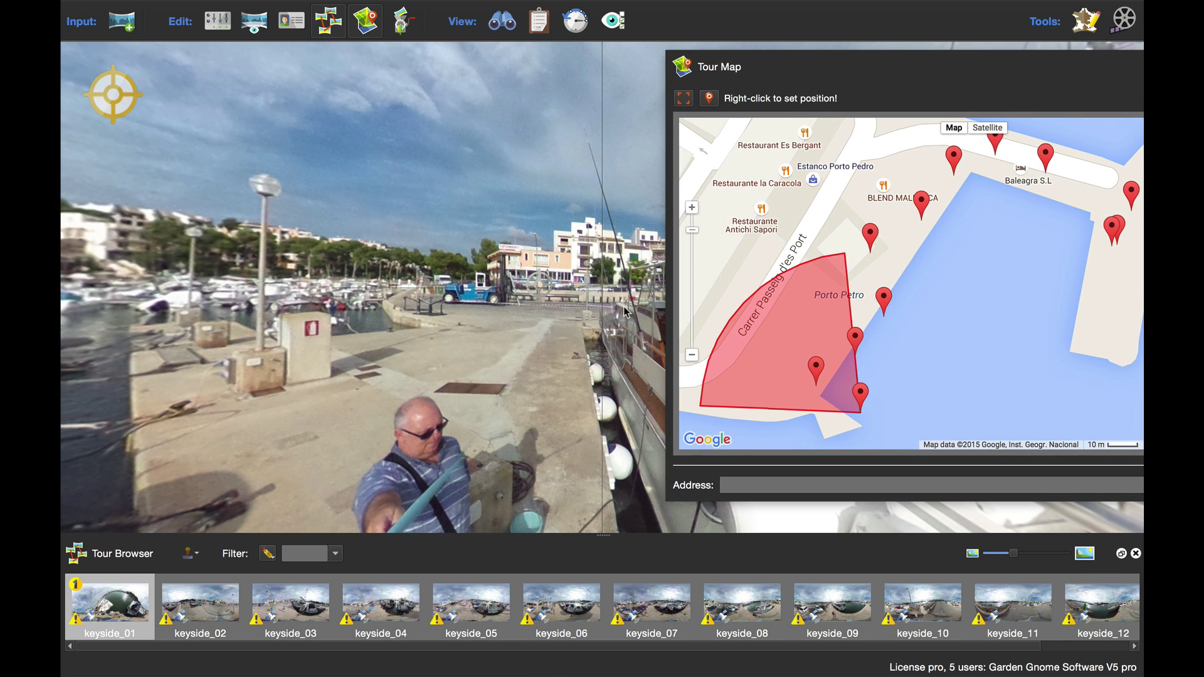
left_click(617, 28)
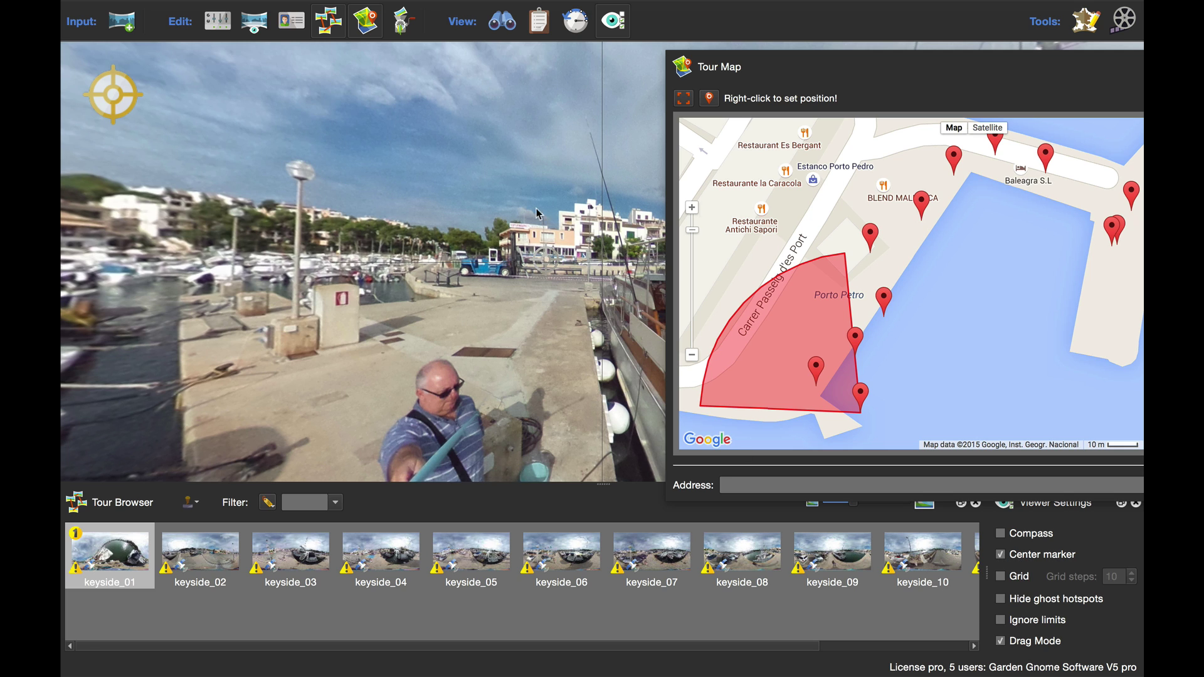
left_click(614, 24)
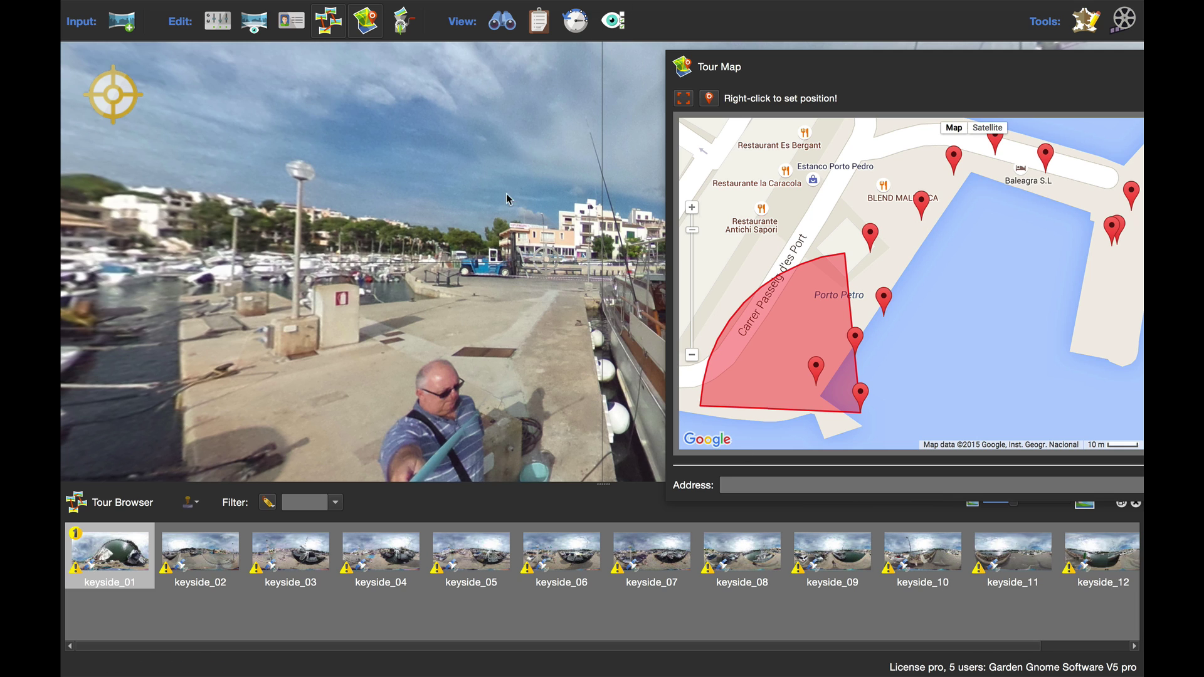
left_click_drag(607, 491, 605, 545)
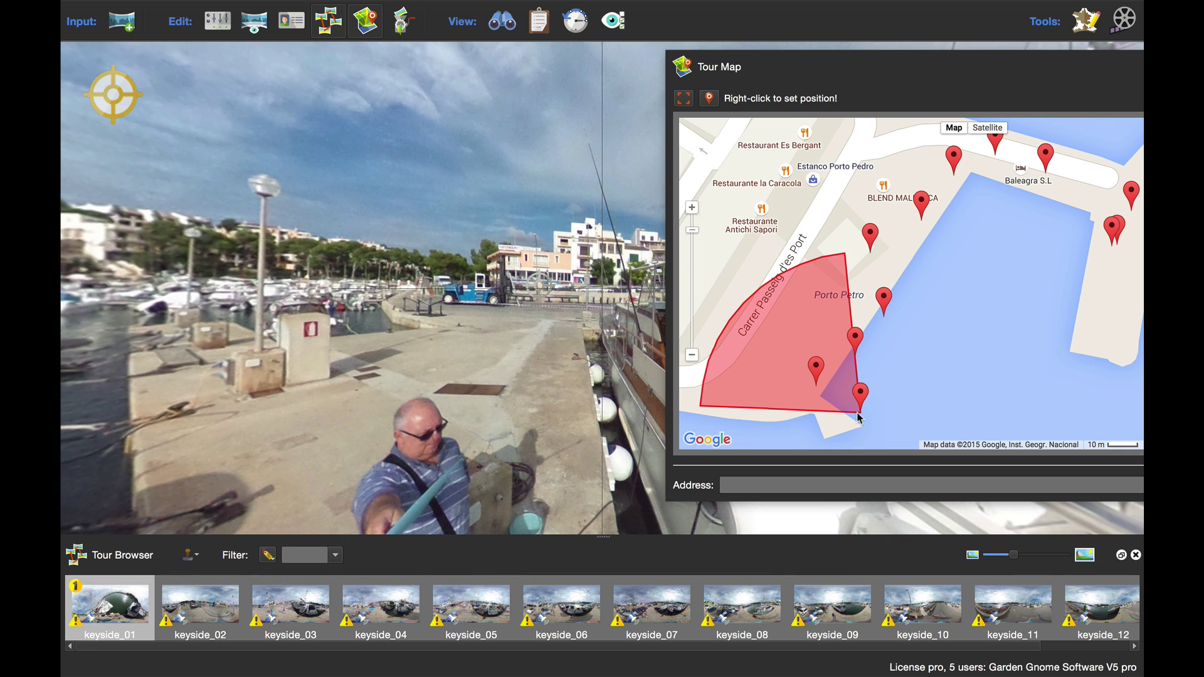
- Switch the Tour Map to satellite imagery and move the keyside_01 pin onto the outer end of the quay
left_click_drag(903, 74, 879, 70)
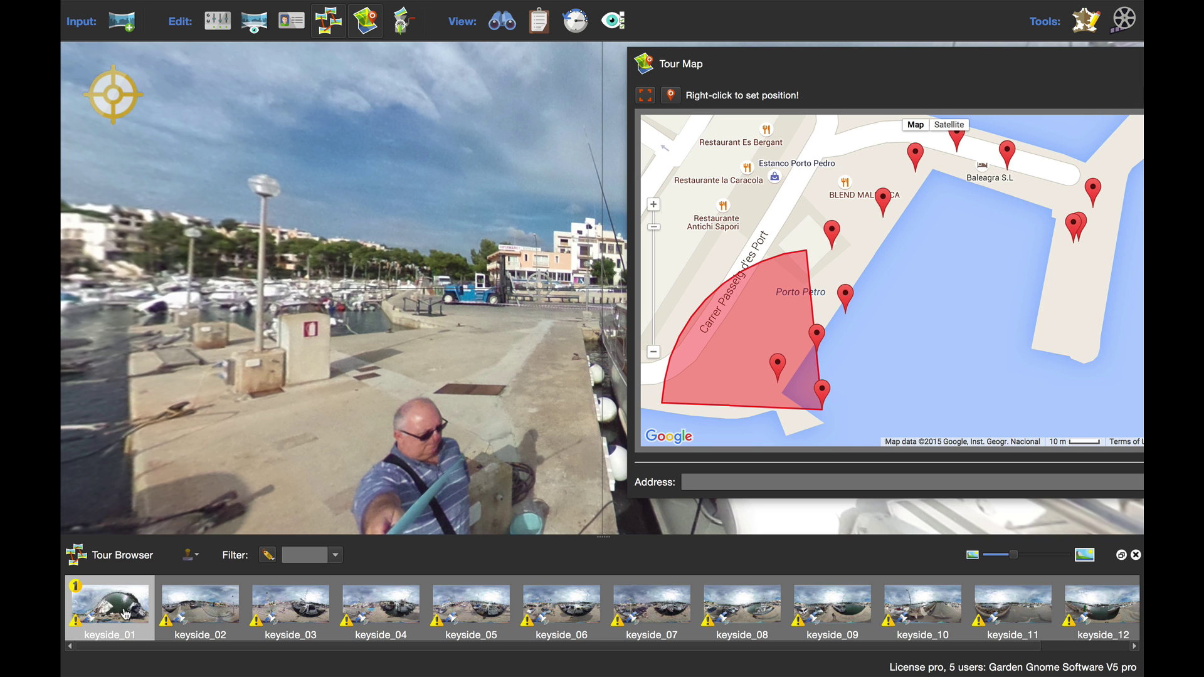
left_click_drag(398, 397, 370, 294)
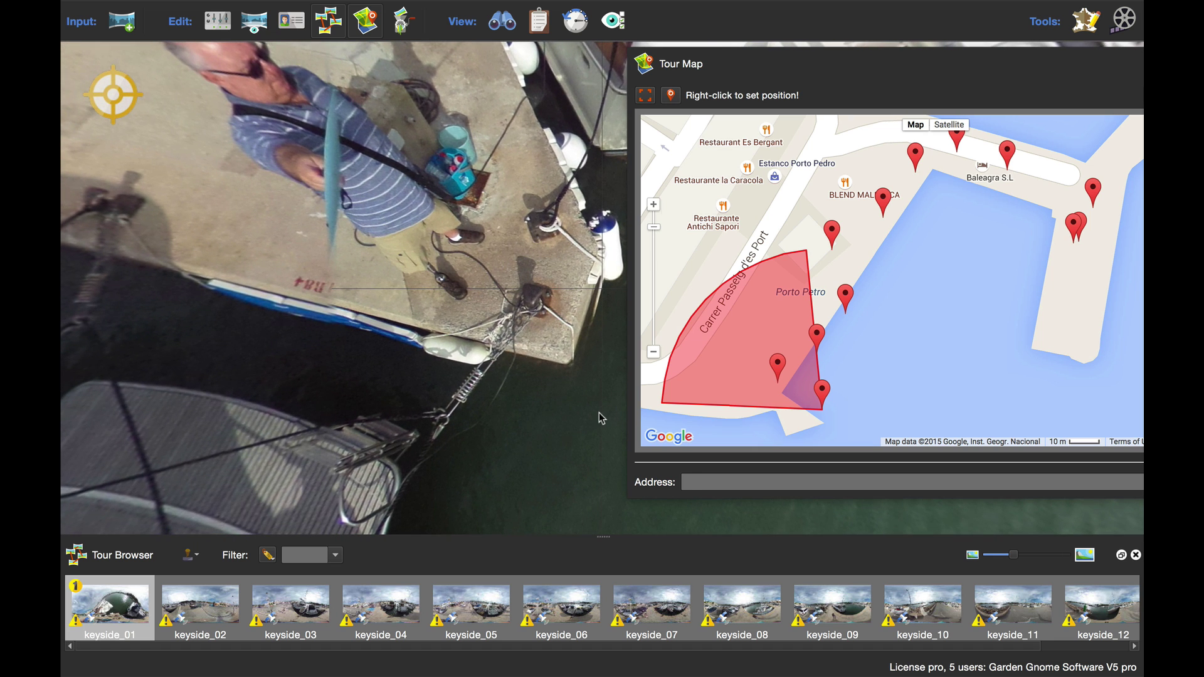
left_click(948, 124)
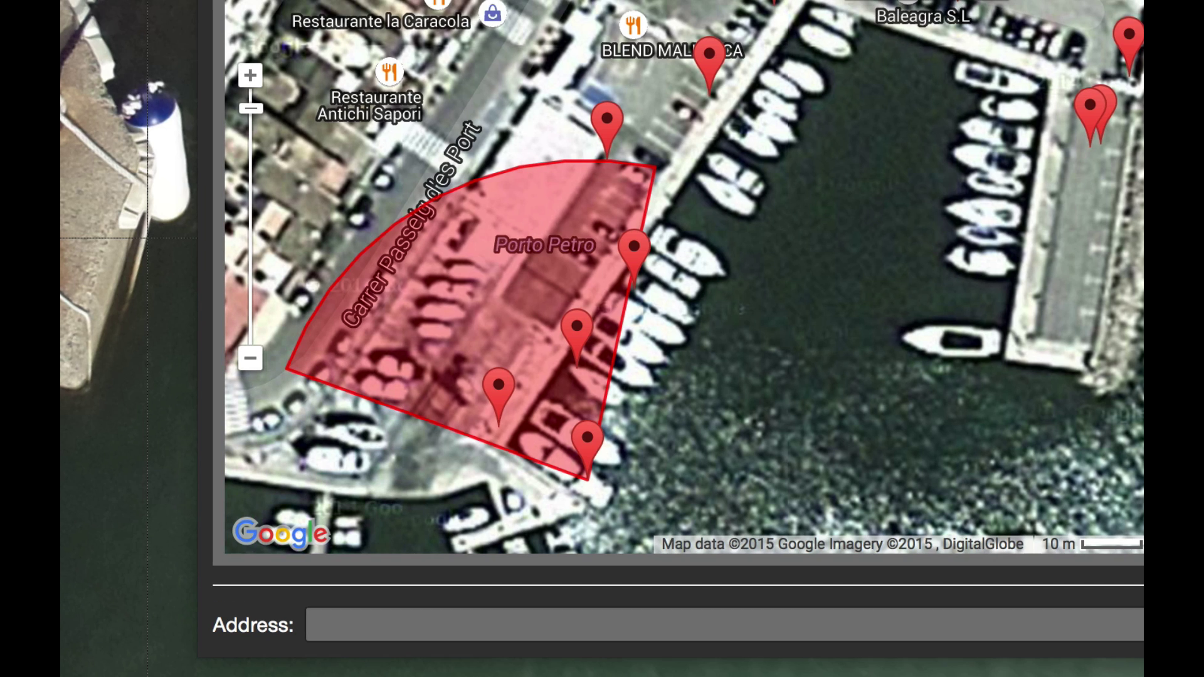
left_click_drag(772, 270, 893, 124)
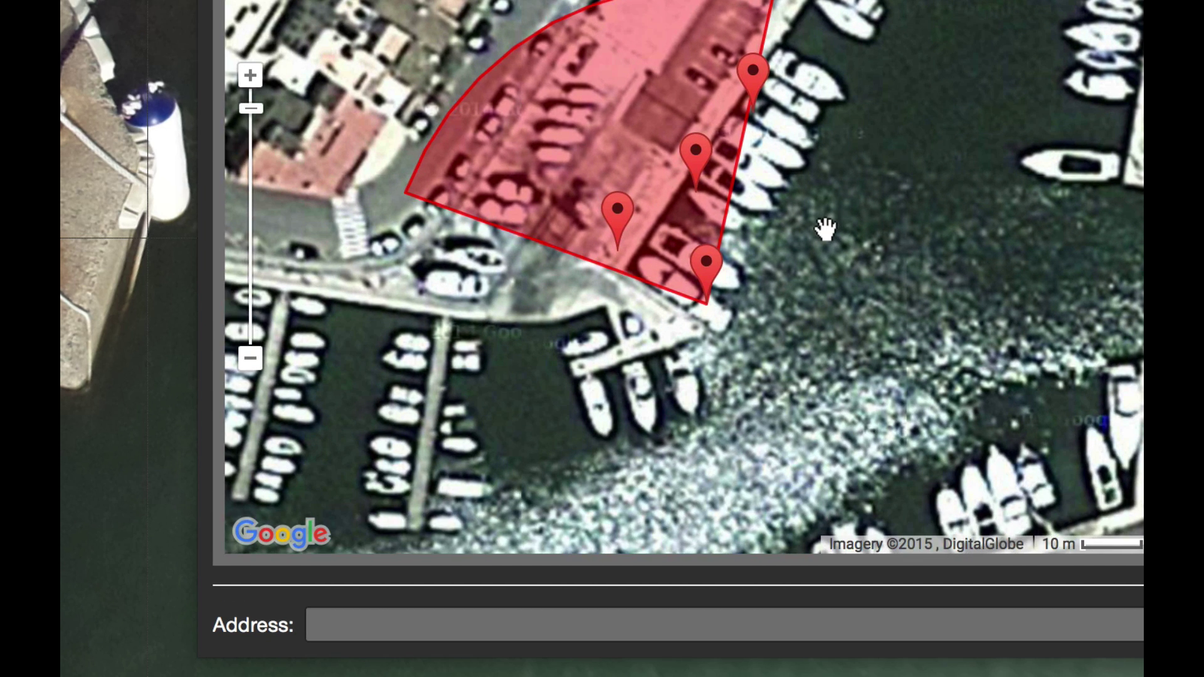
scroll(822, 228, "up", 1)
left_click_drag(798, 253, 945, 129)
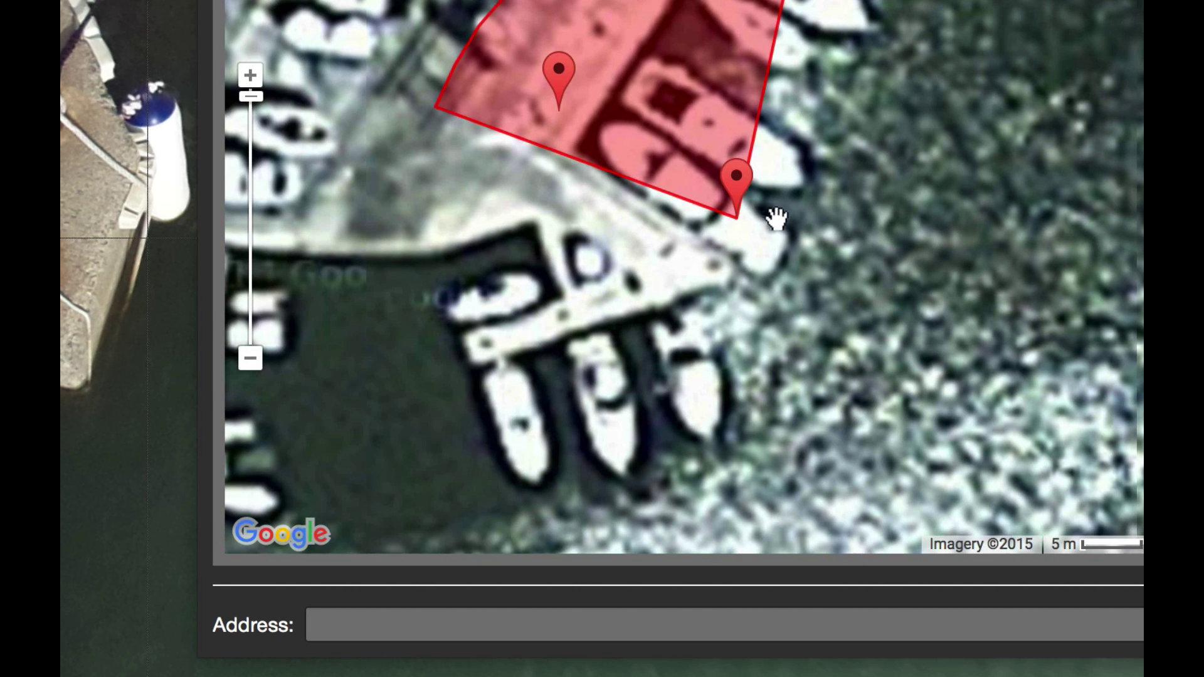
left_click_drag(740, 187, 757, 268)
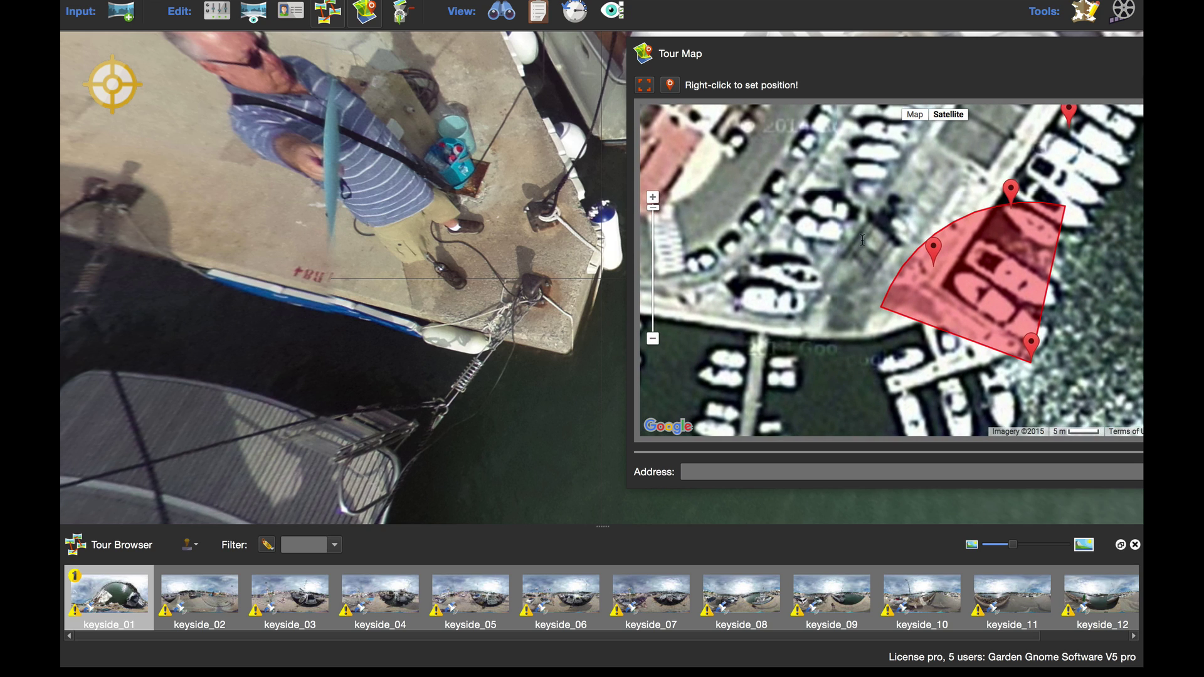
- Turn the keyside_01 view along the quay towards the forklift and switch the Tour Map from setting positions to picking landmarks
left_click_drag(386, 165, 442, 359)
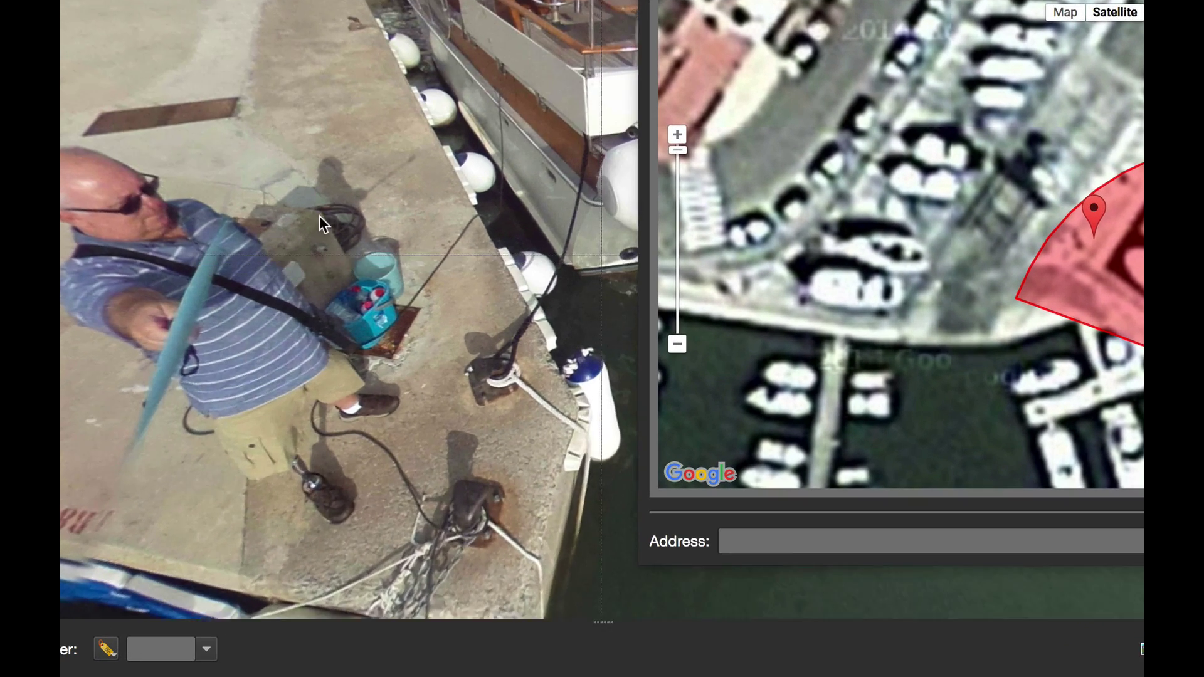
left_click_drag(364, 375, 490, 322)
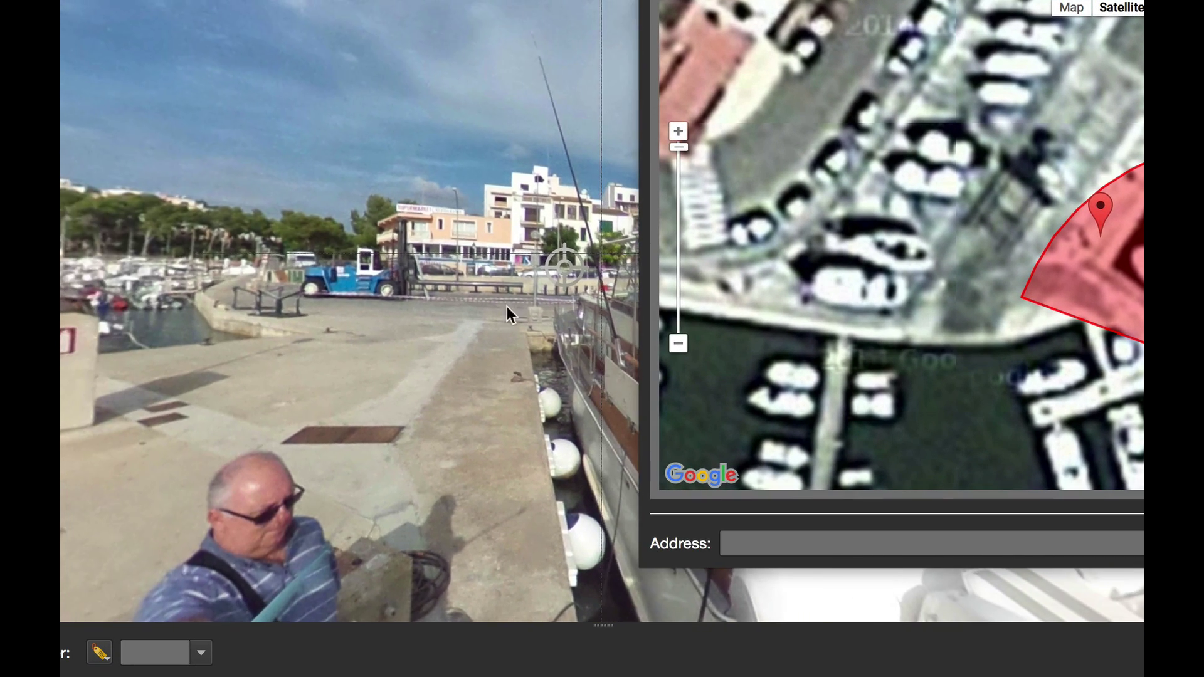
left_click_drag(401, 356, 488, 328)
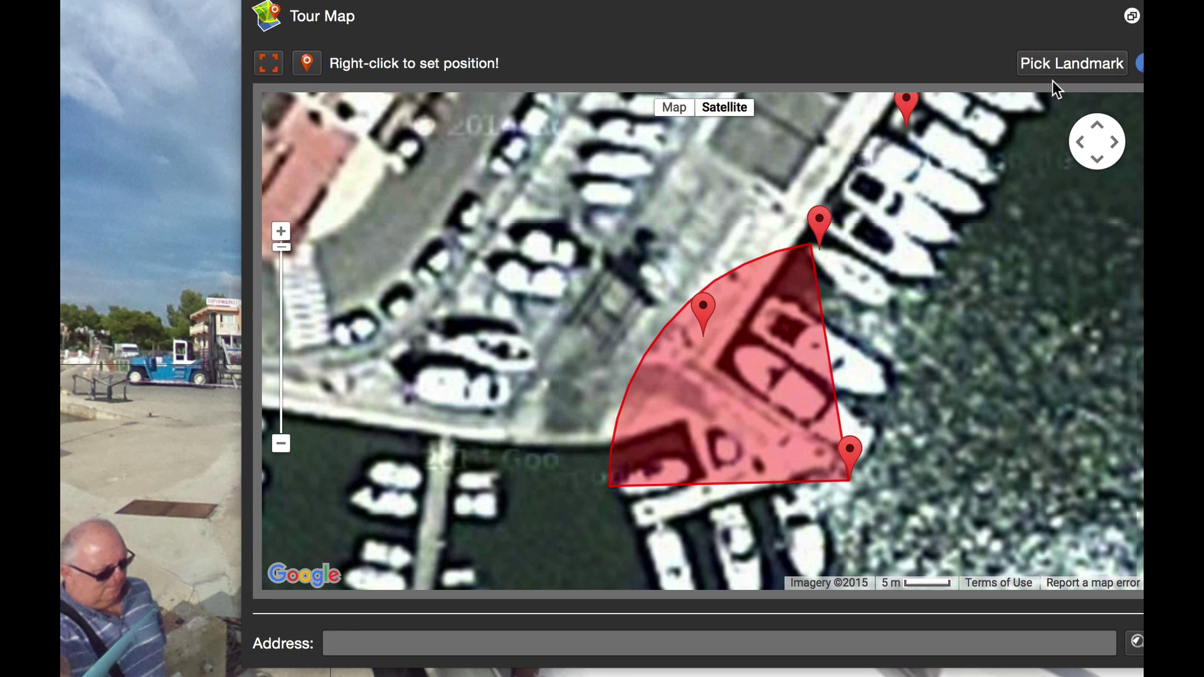
left_click(1058, 60)
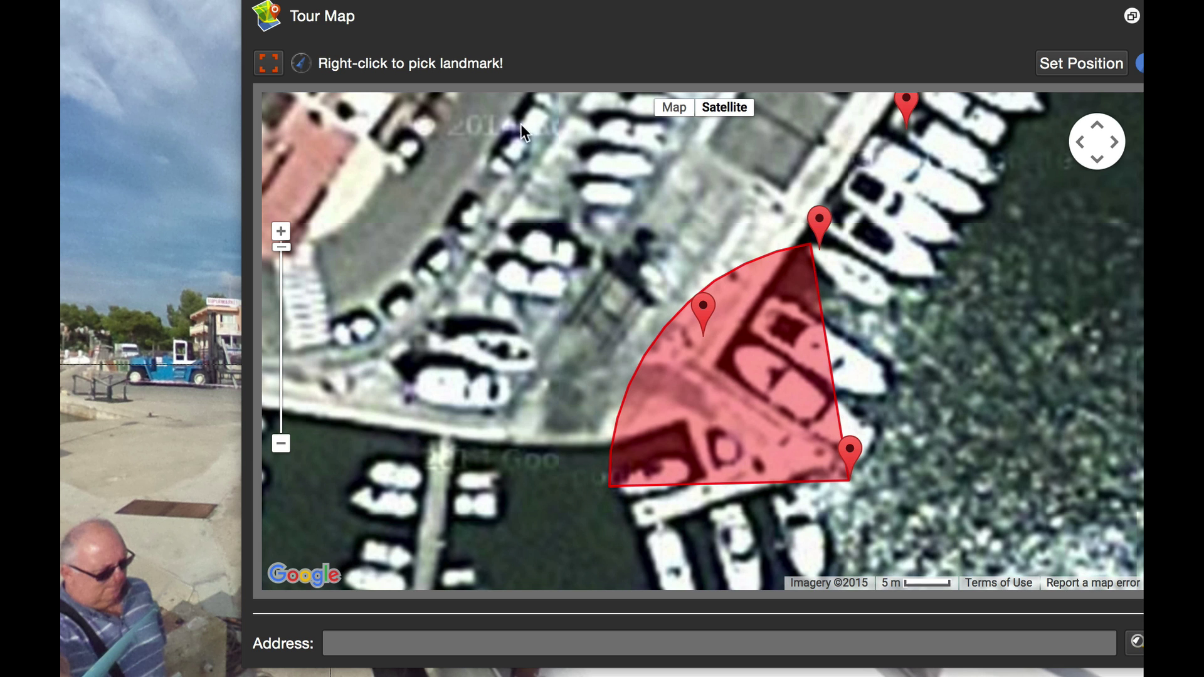
left_click_drag(526, 21, 703, 25)
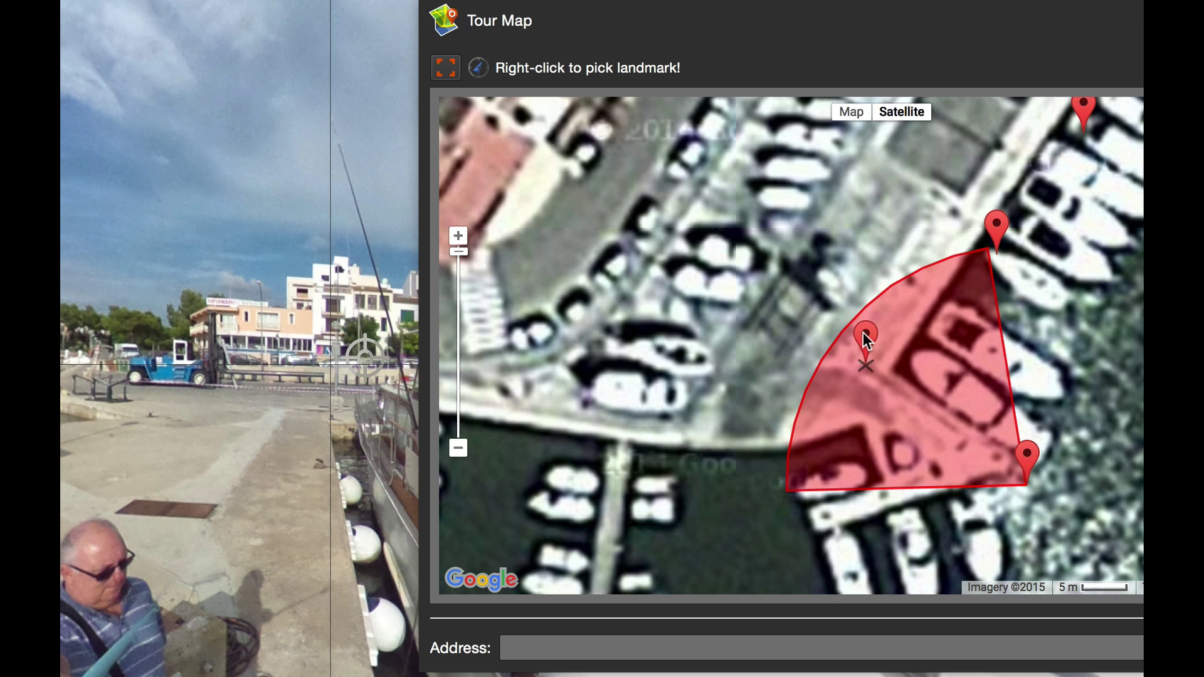
- Move the keyside_02 pin to the inner corner of the quay and check its location against the keyside_02 panorama
left_click_drag(845, 363, 854, 363)
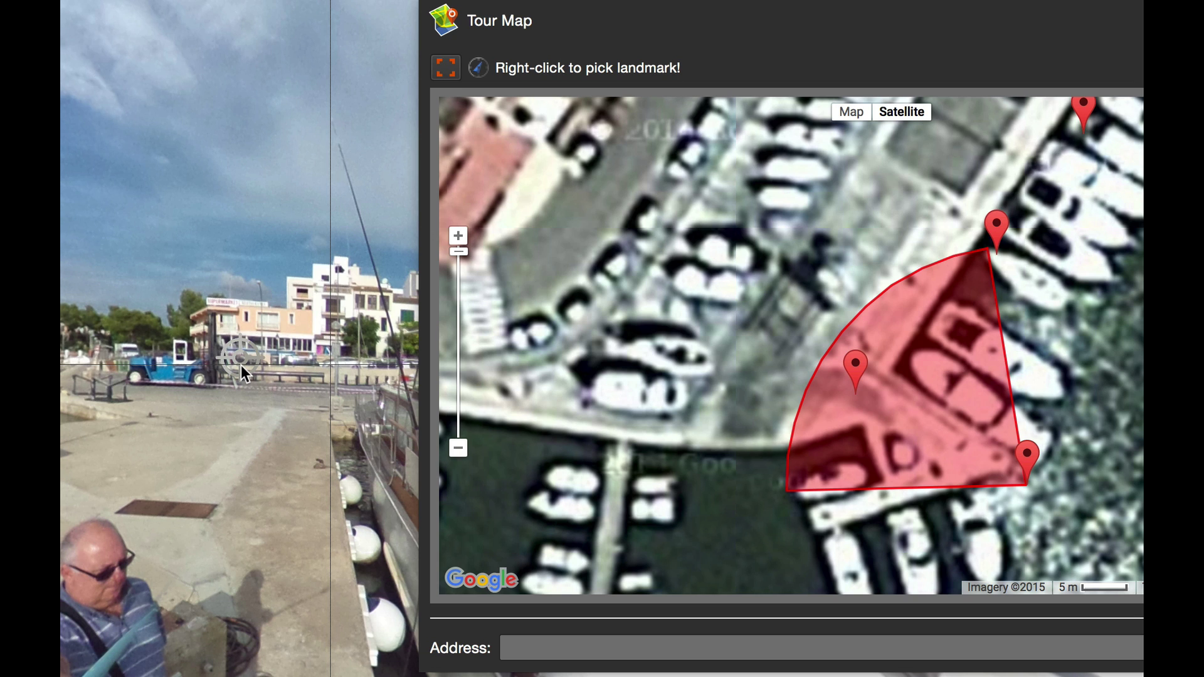
left_click(860, 371)
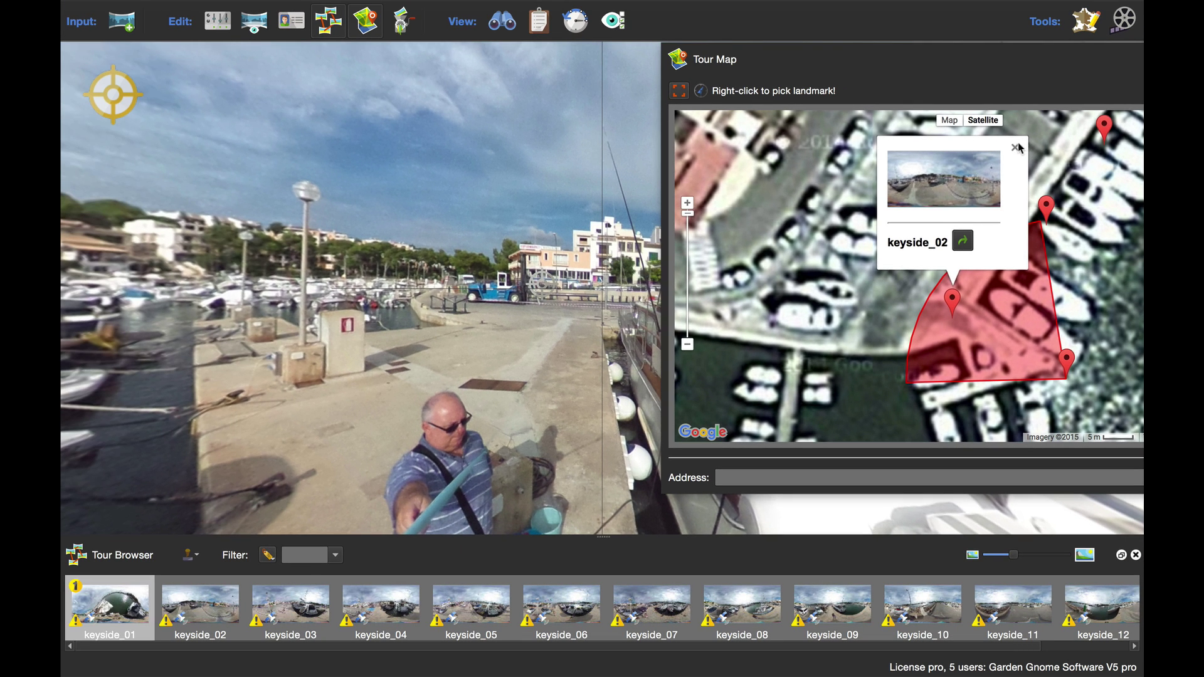
left_click(1015, 148)
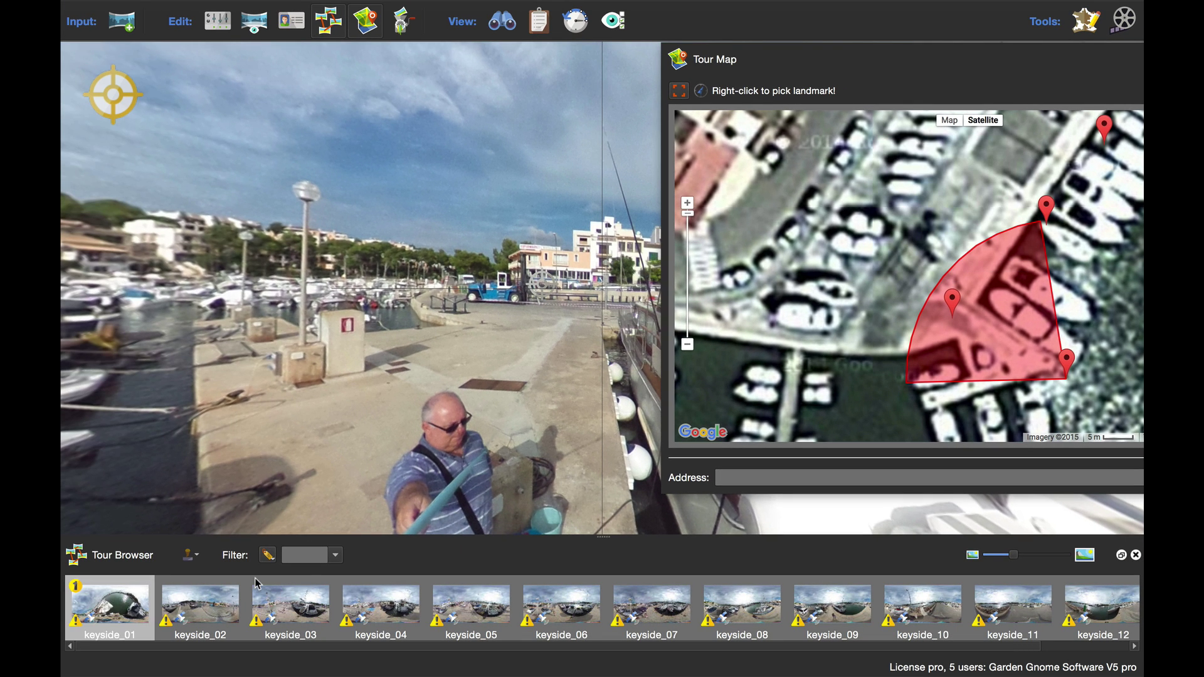
left_click(205, 606)
left_click_drag(539, 425, 387, 373)
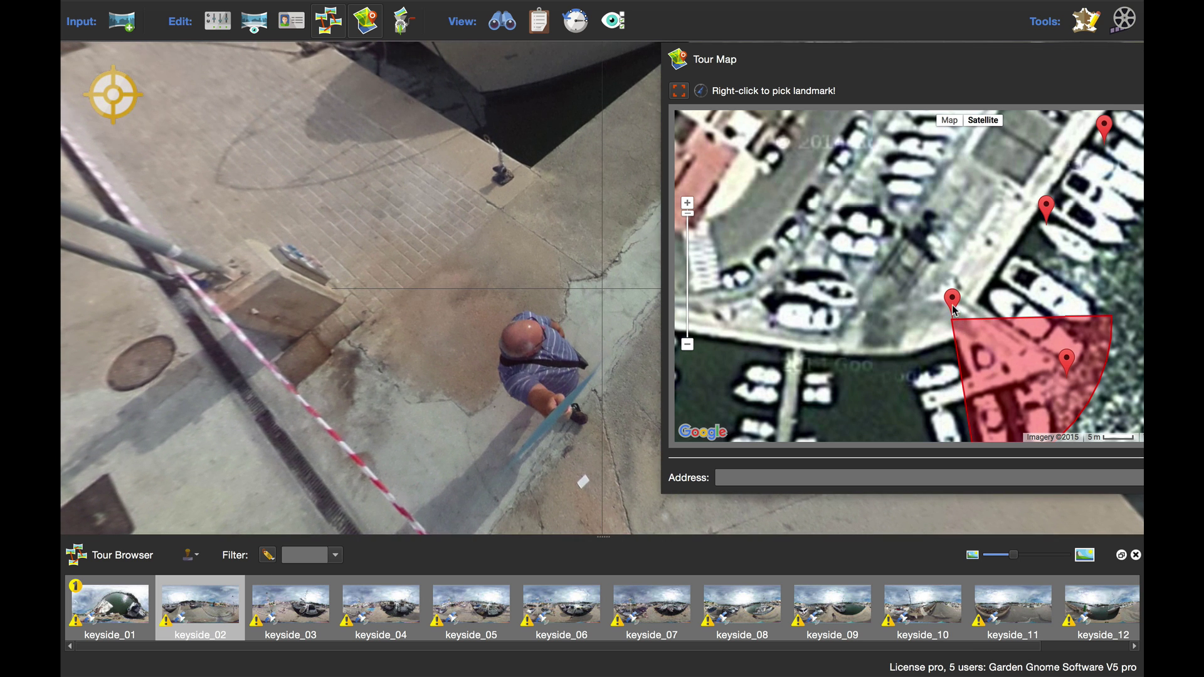
left_click_drag(497, 211, 586, 334)
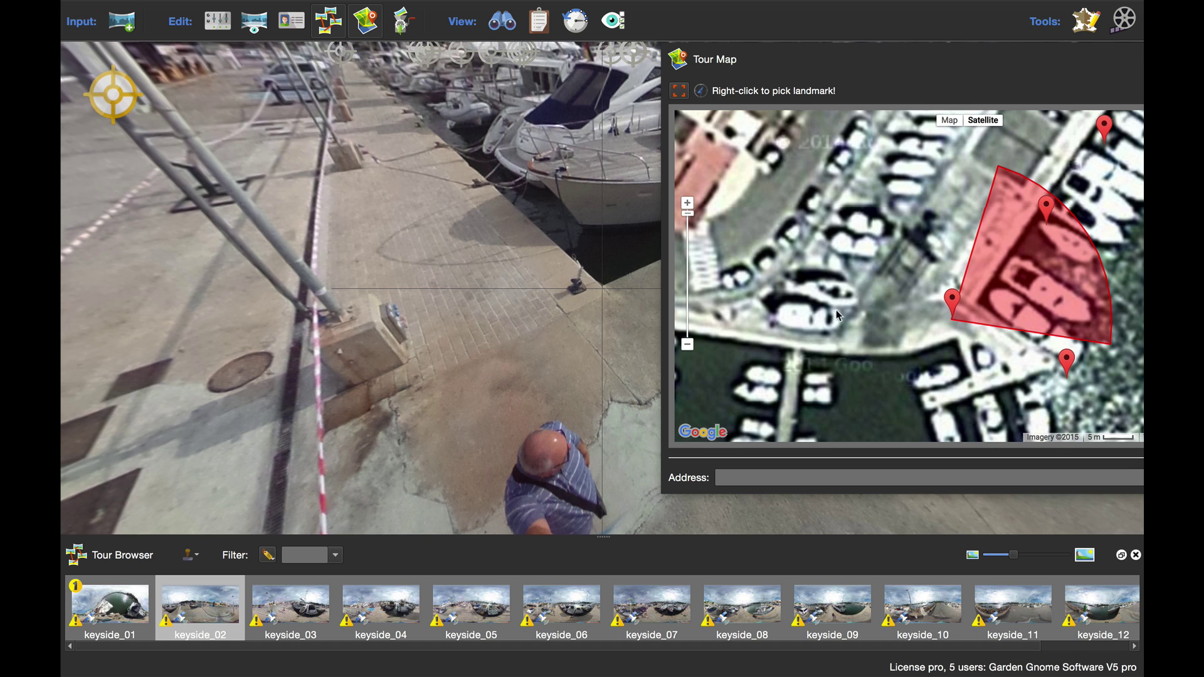
- Move the keyside_03 and keyside_04 pins off the boats and onto the edge of the quay
left_click_drag(1043, 204, 916, 257)
left_click_drag(1048, 267, 1046, 275)
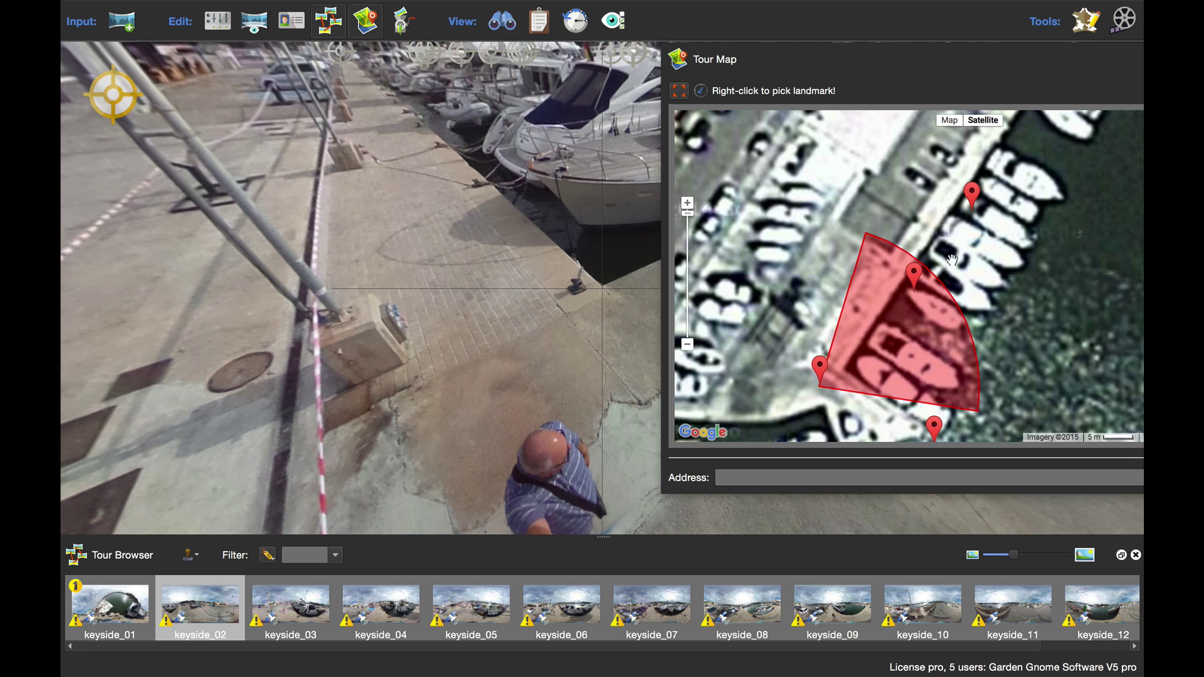
left_click_drag(918, 279, 899, 266)
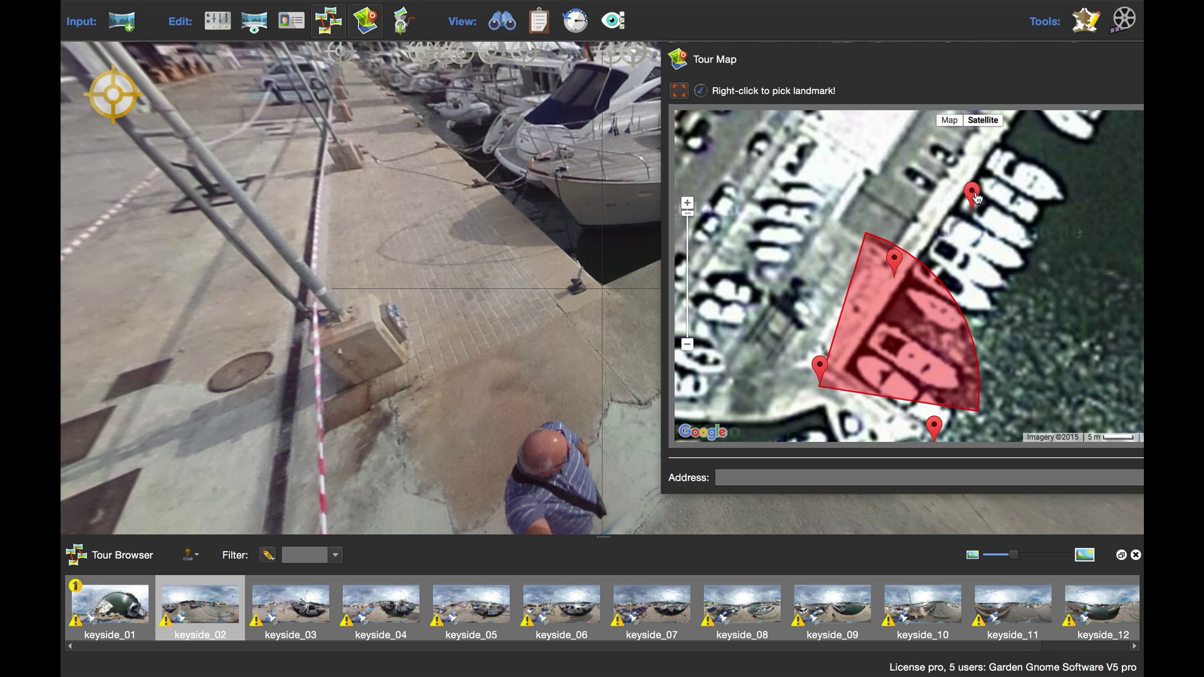
left_click_drag(972, 197, 954, 187)
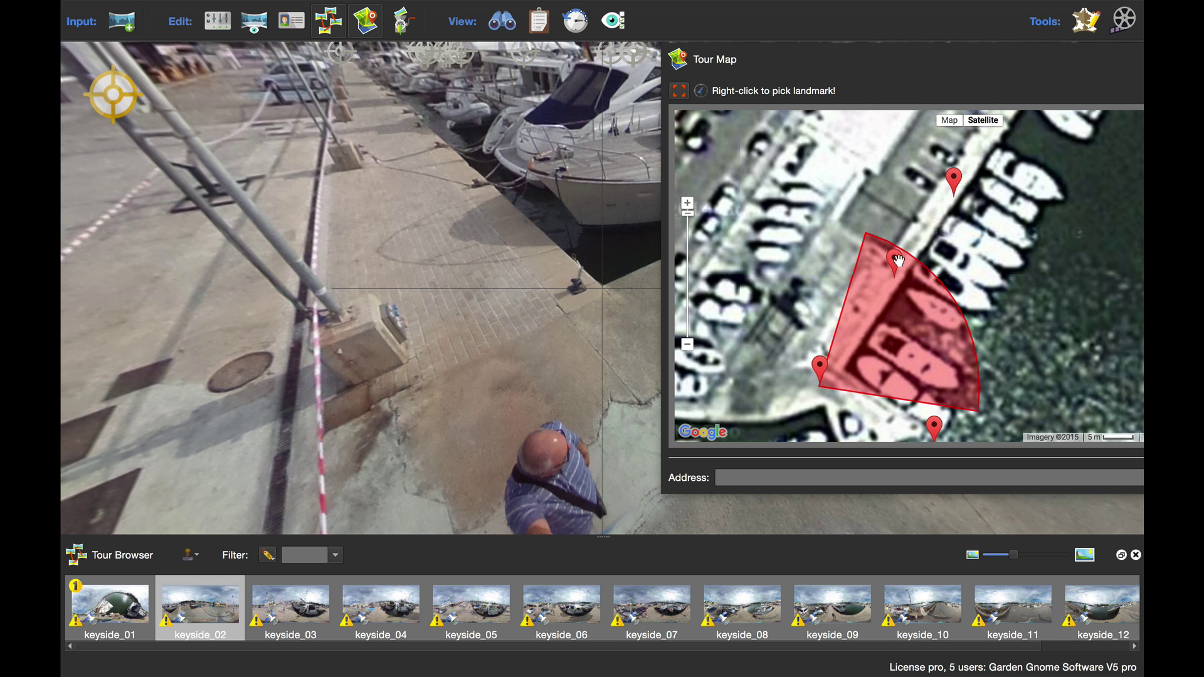
- Orient keyside_03 by picking the quay corner near keyside_02 as its map landmark, and open keyside_04
left_click(307, 606)
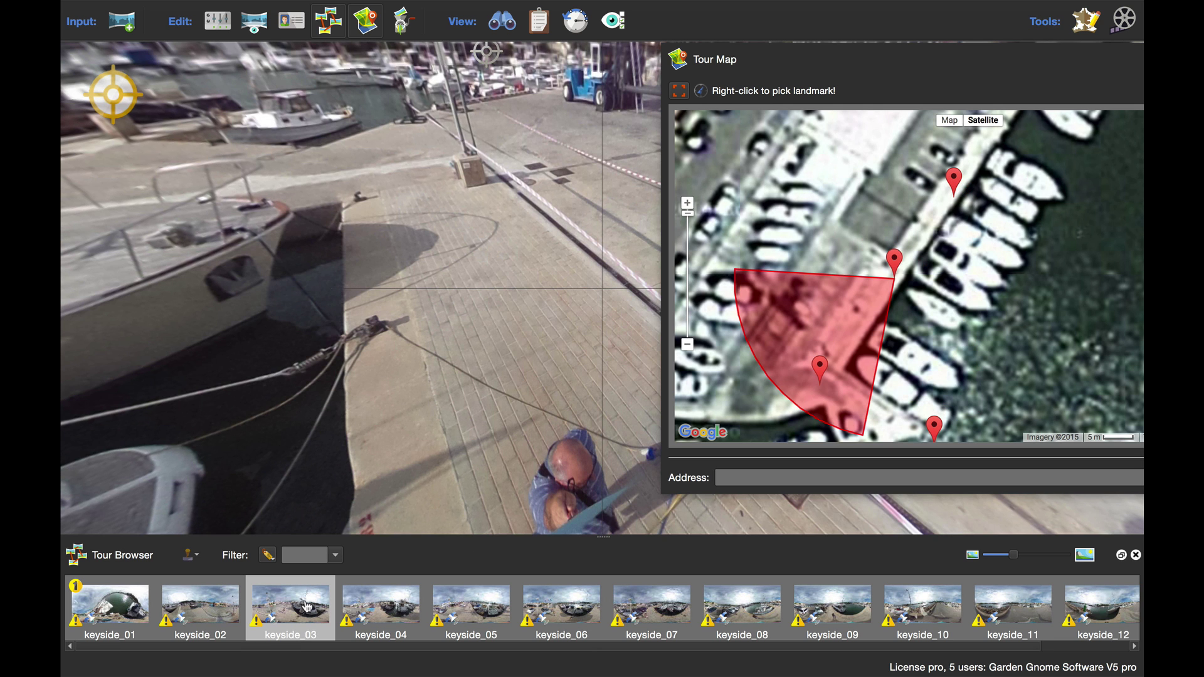
left_click_drag(464, 268, 524, 329)
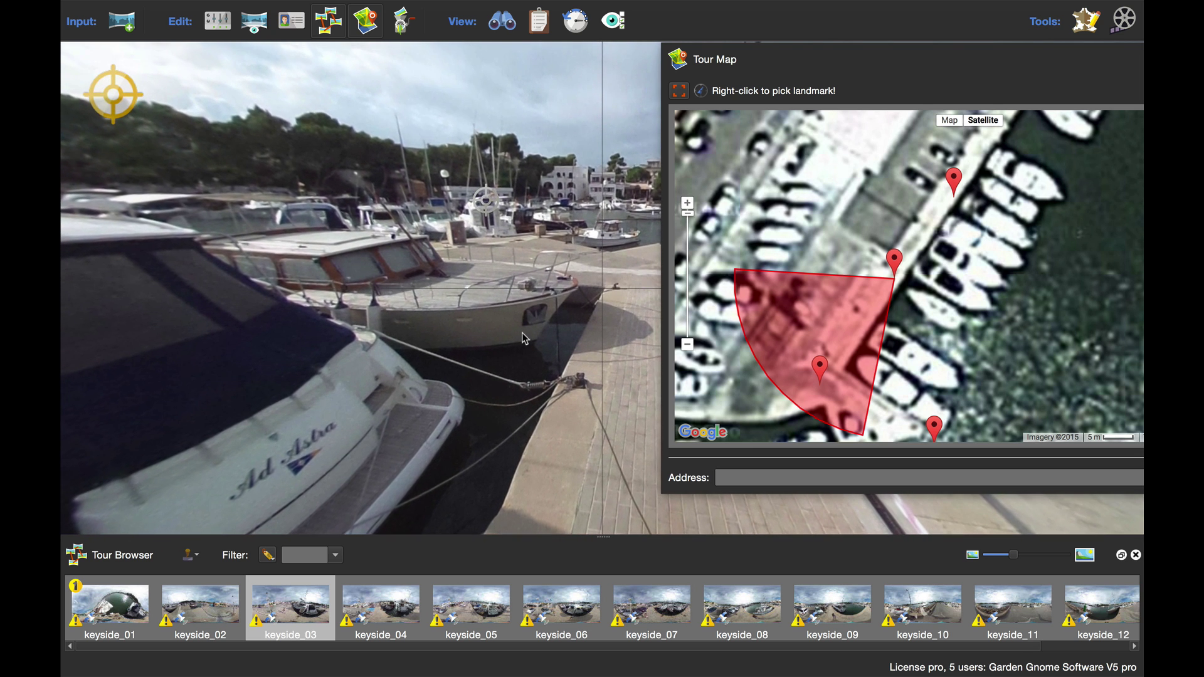
right_click(845, 368)
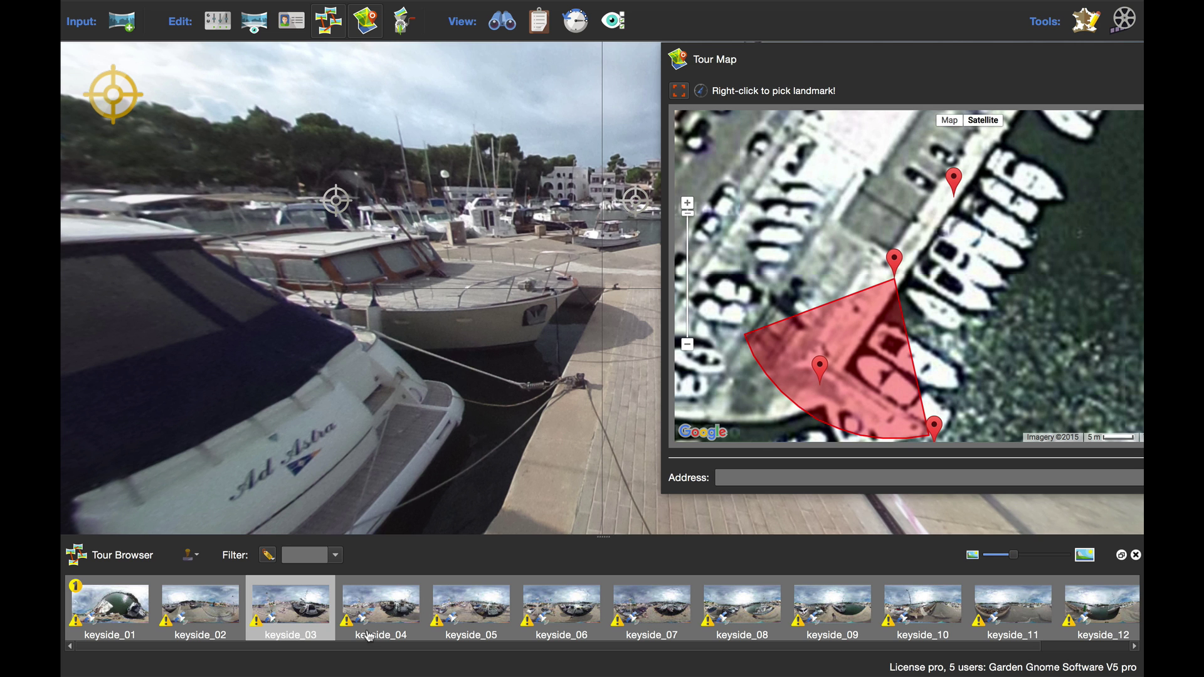
left_click(393, 614)
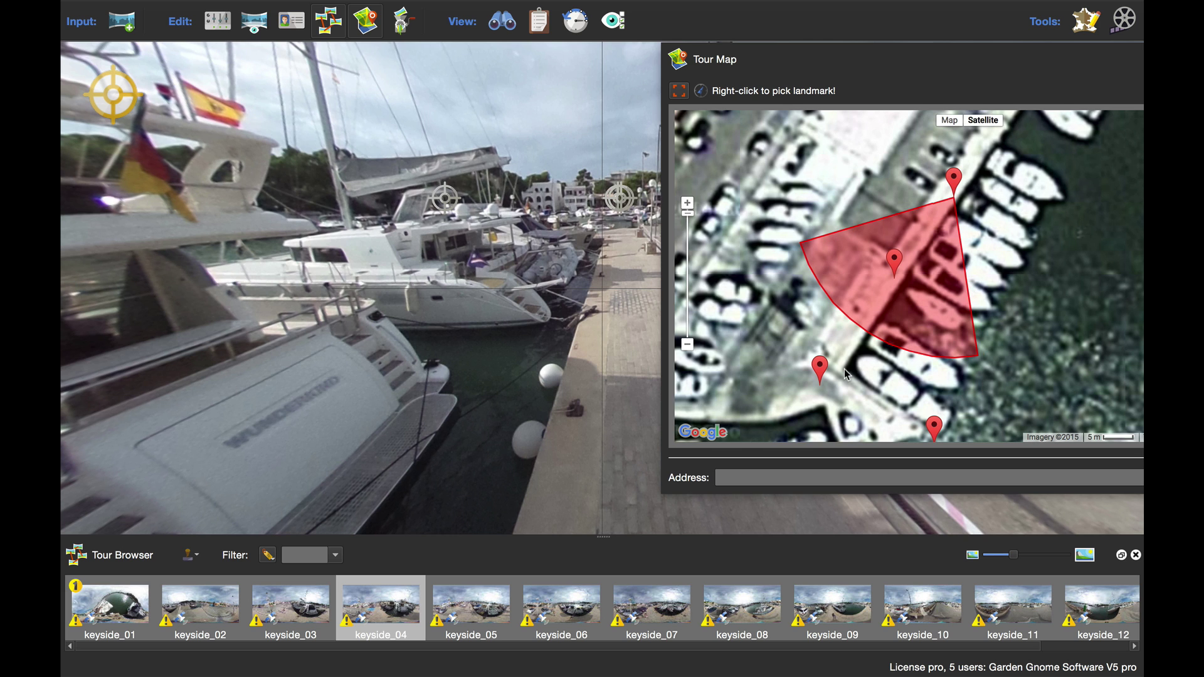
- Open keyside_05, move its map pin from the parking area onto the quay edge, and turn its view along the quay
left_click(488, 607)
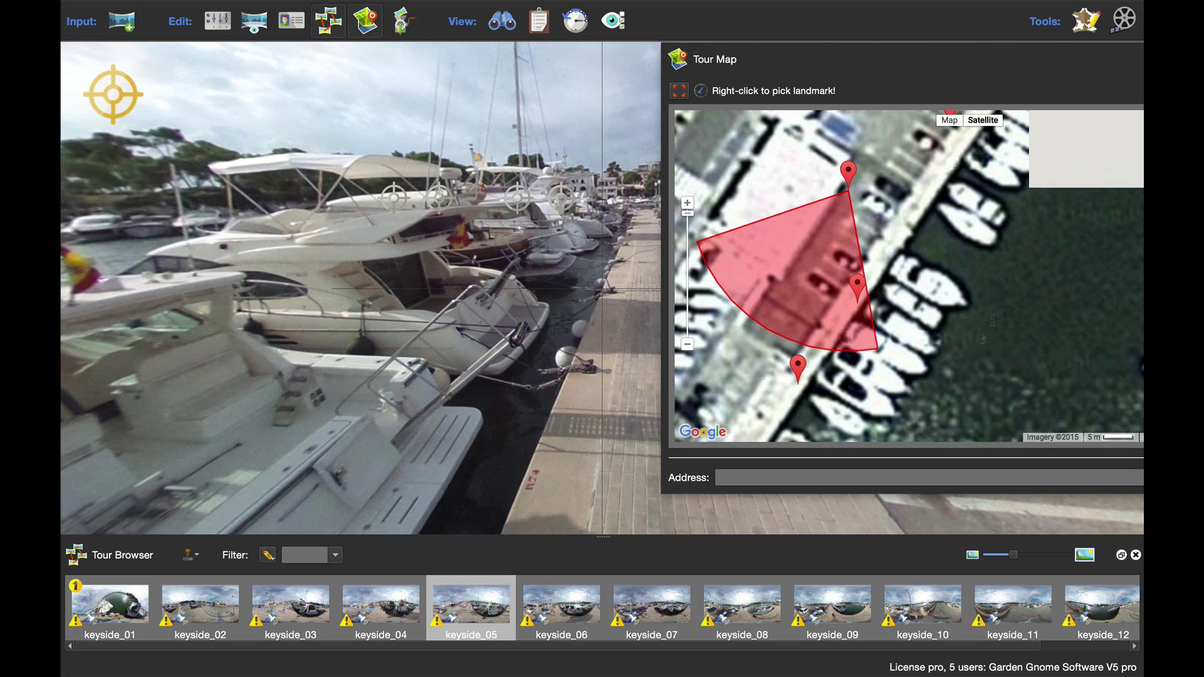
left_click_drag(847, 207, 899, 236)
left_click_drag(584, 280, 557, 344)
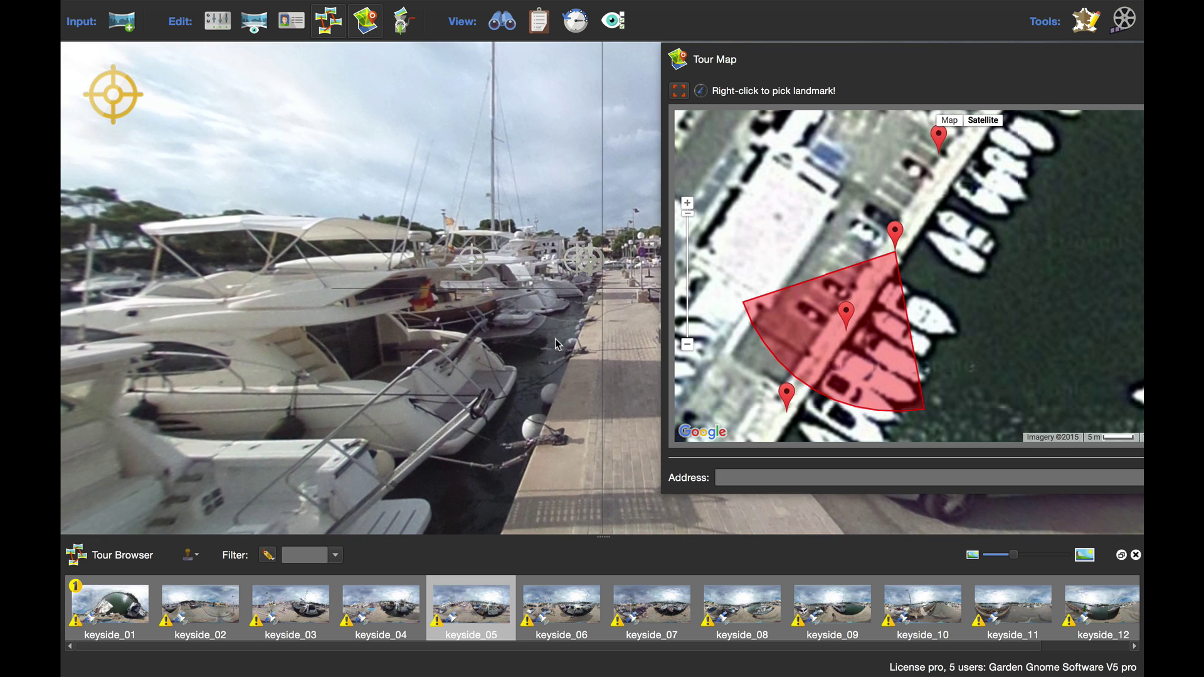
left_click_drag(1037, 216, 1096, 97)
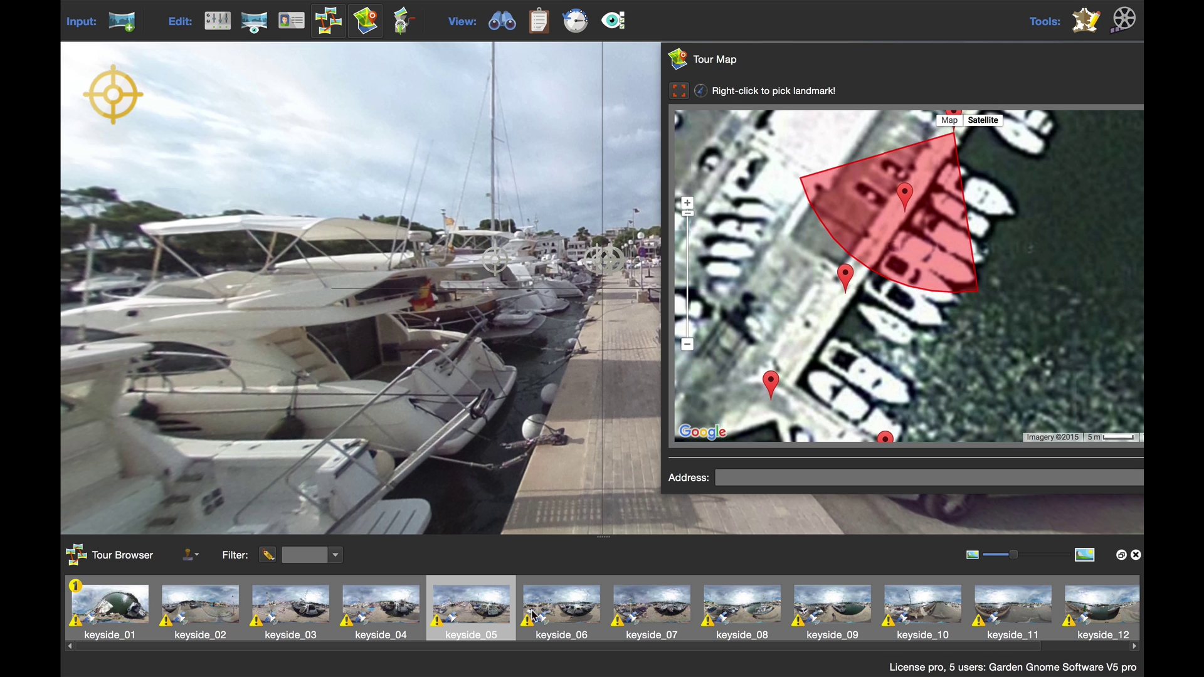
- Restore the Standard window arrangement
mouse_move(437, 6)
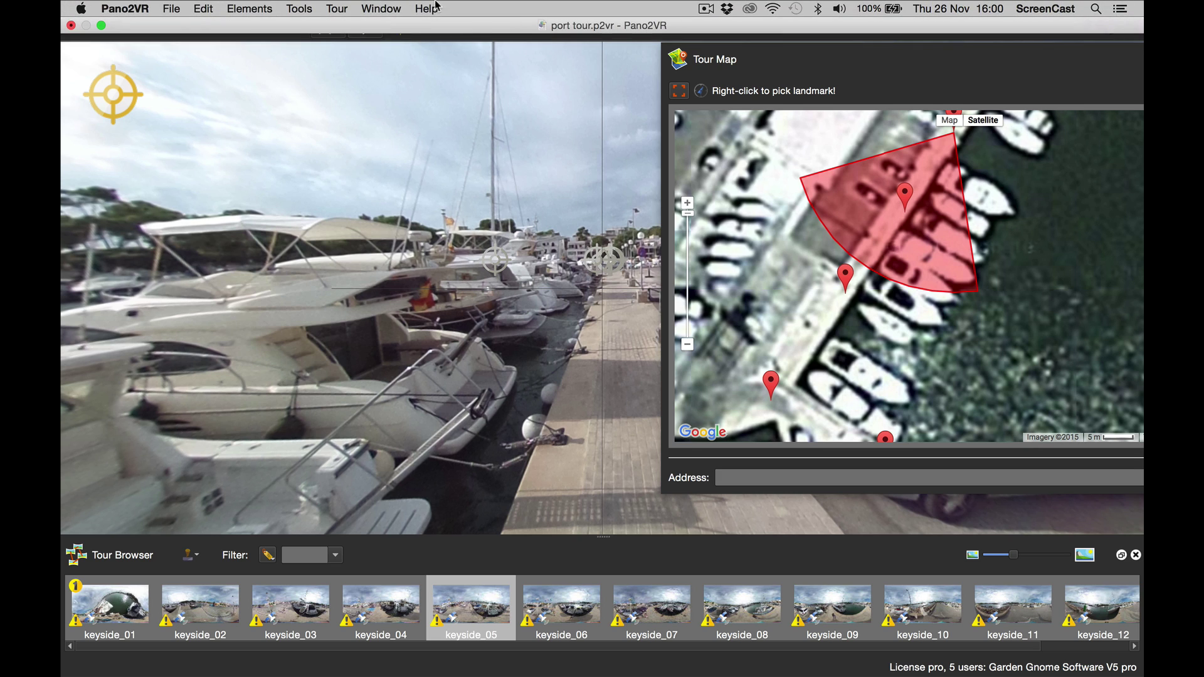
left_click(381, 14)
mouse_move(401, 28)
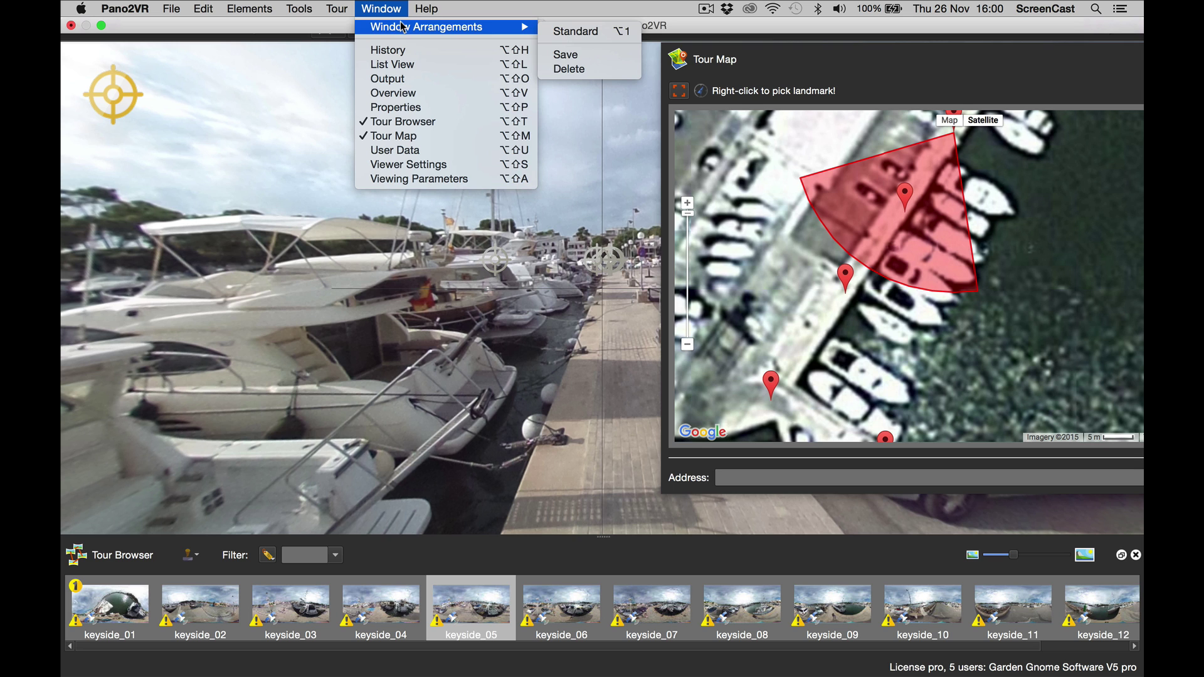
left_click(550, 33)
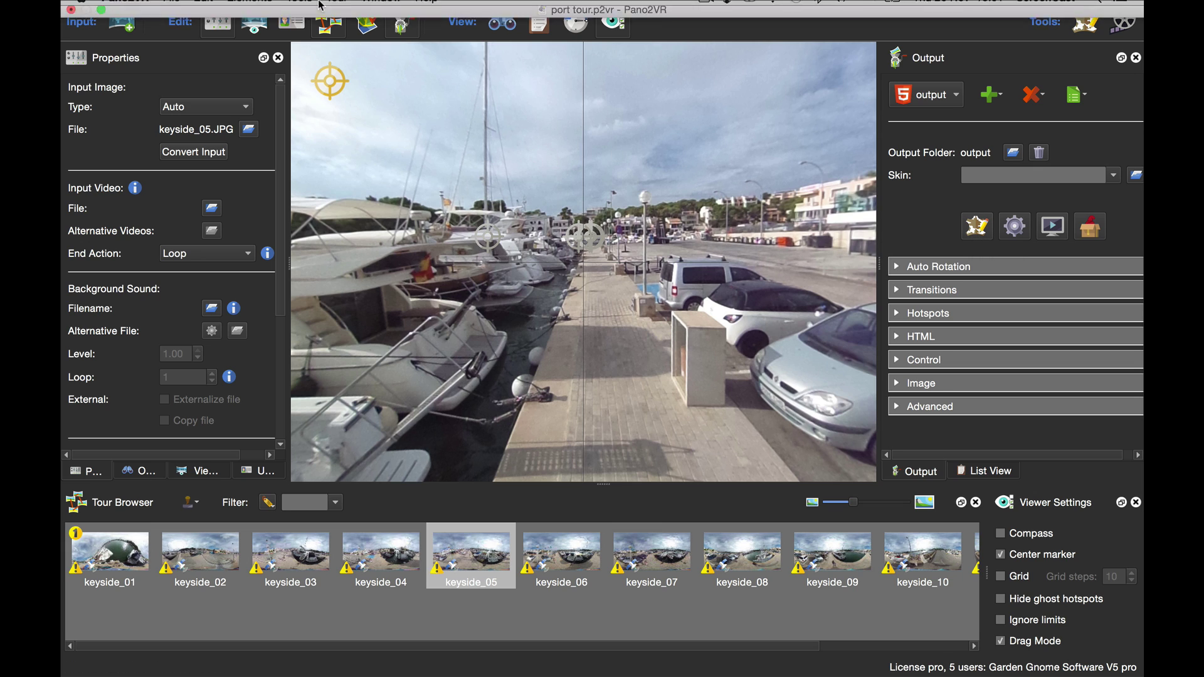
- Apply Sequential automatic linking to the tour and generate the HTML5 output for viewing in the browser
left_click(338, 10)
mouse_move(401, 104)
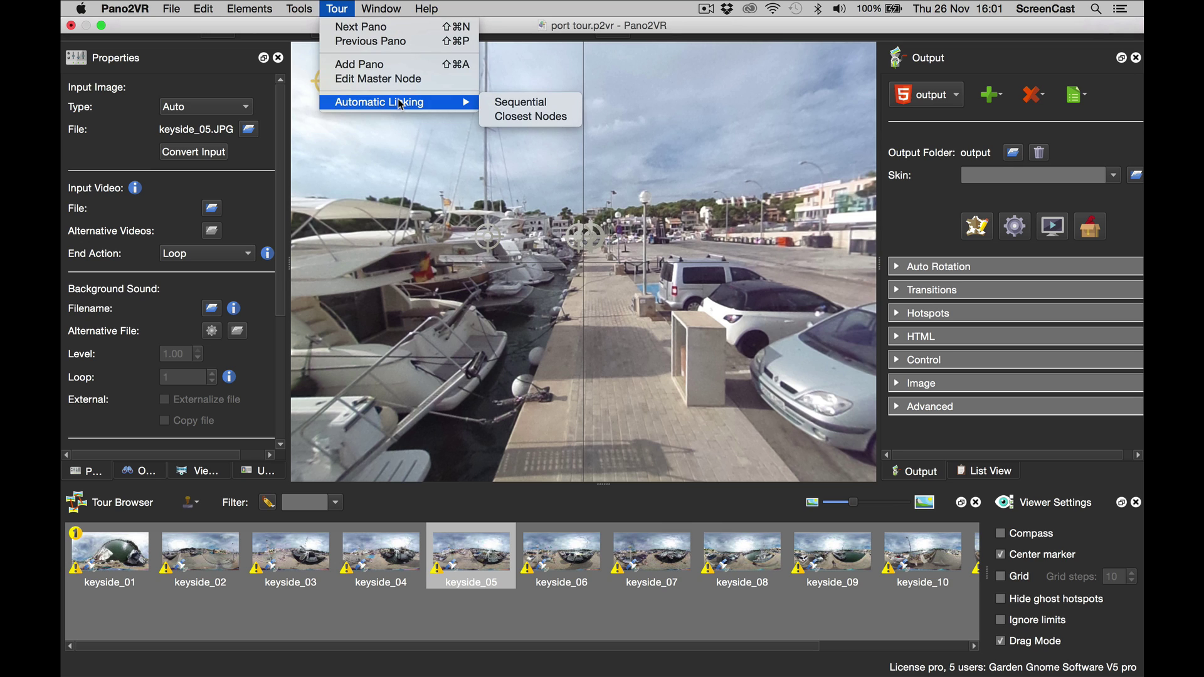
left_click(508, 103)
left_click(1014, 227)
left_click(704, 345)
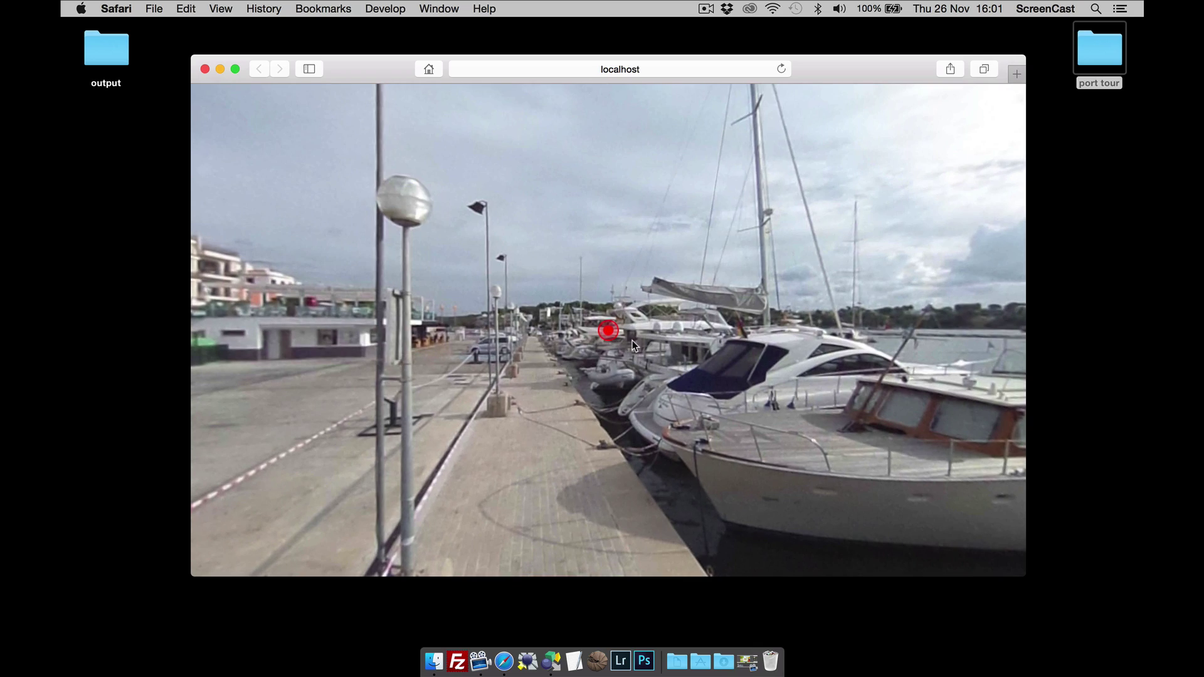
- Follow the hotspots along the quay and back to keyside_01 in the browser to check the links, and return to Pano2VR
left_click(608, 332)
left_click(607, 332)
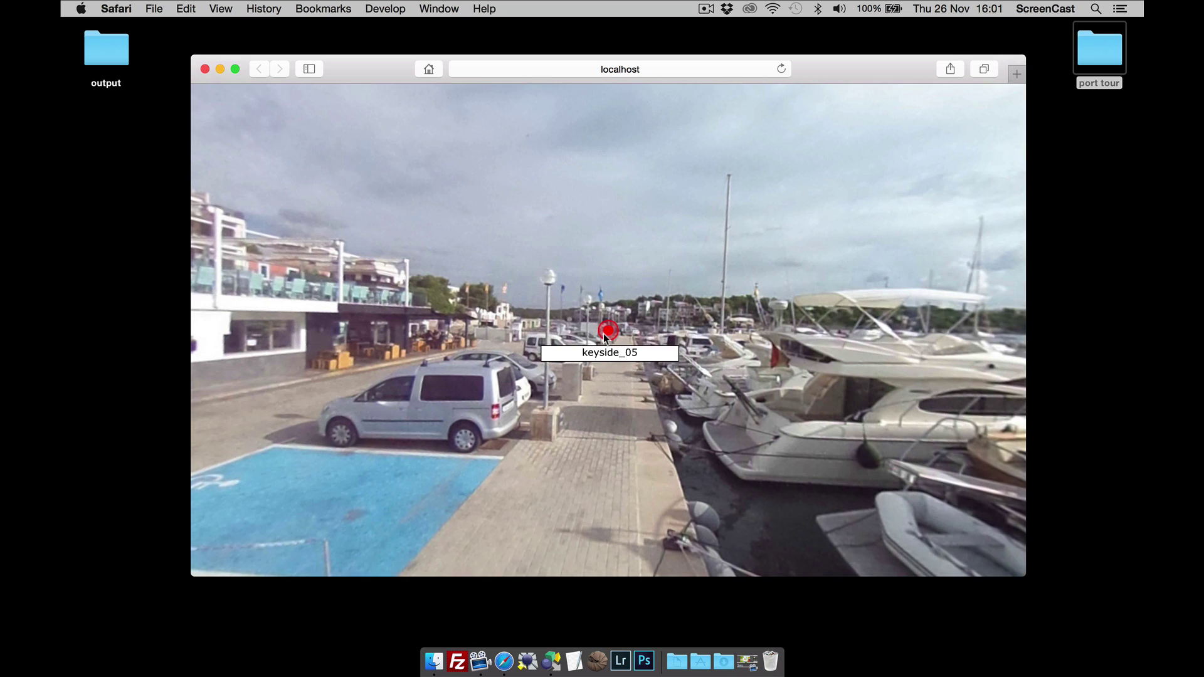
left_click(606, 333)
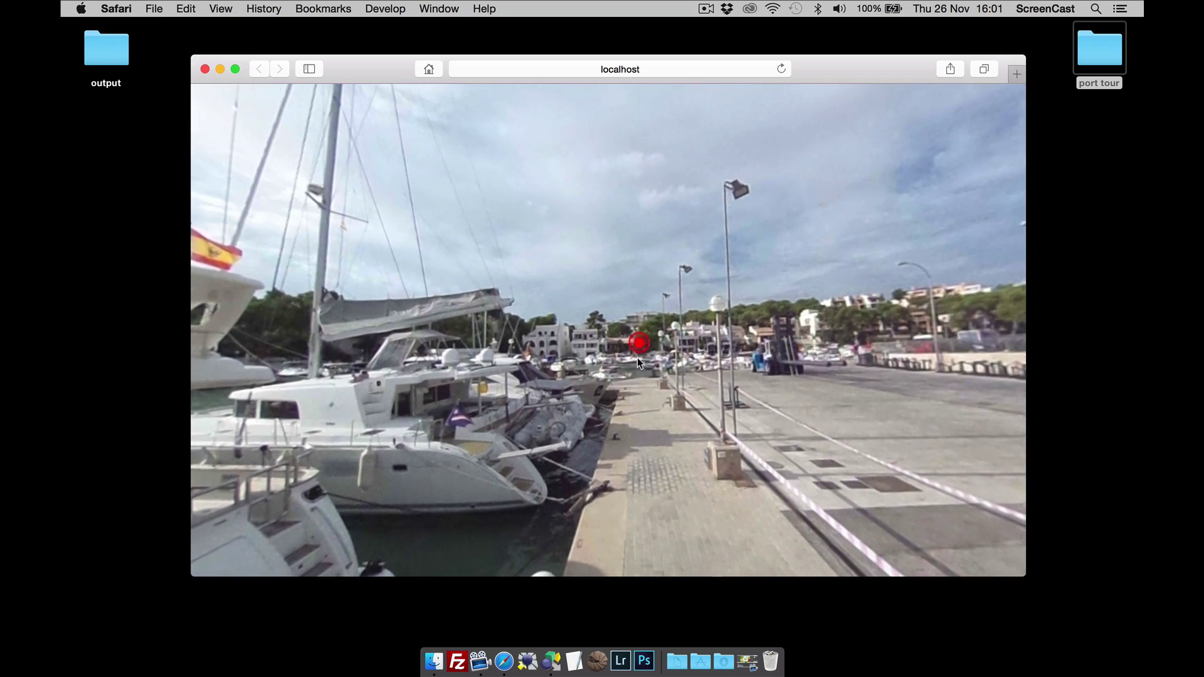
left_click(625, 345)
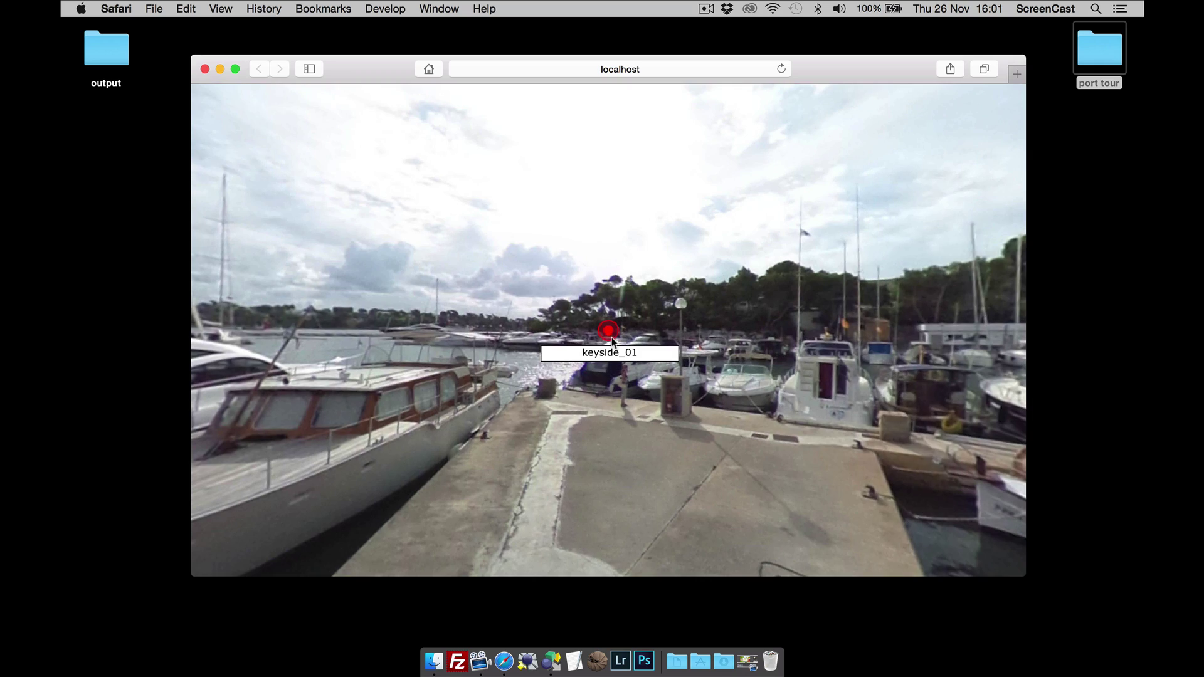
left_click(609, 332)
left_click(615, 342)
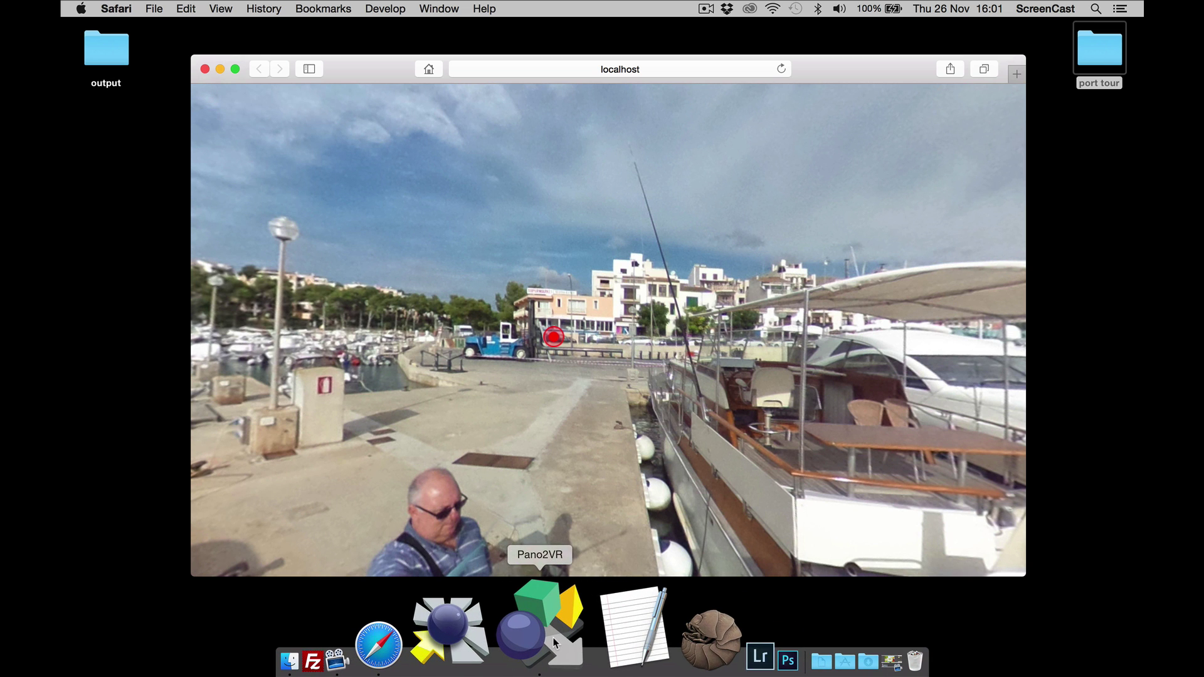
left_click(551, 637)
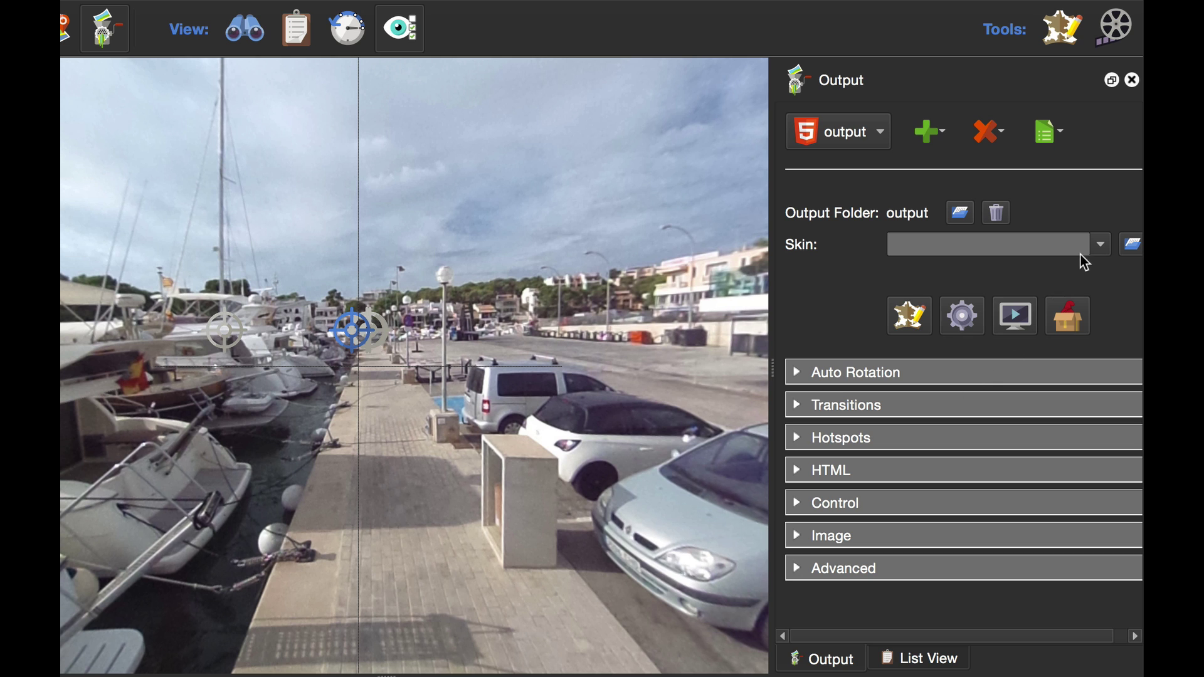
- Assign the simplex.ggsk skin to the HTML5 output and regenerate the tour
left_click(1108, 218)
scroll(979, 405, "down", 3)
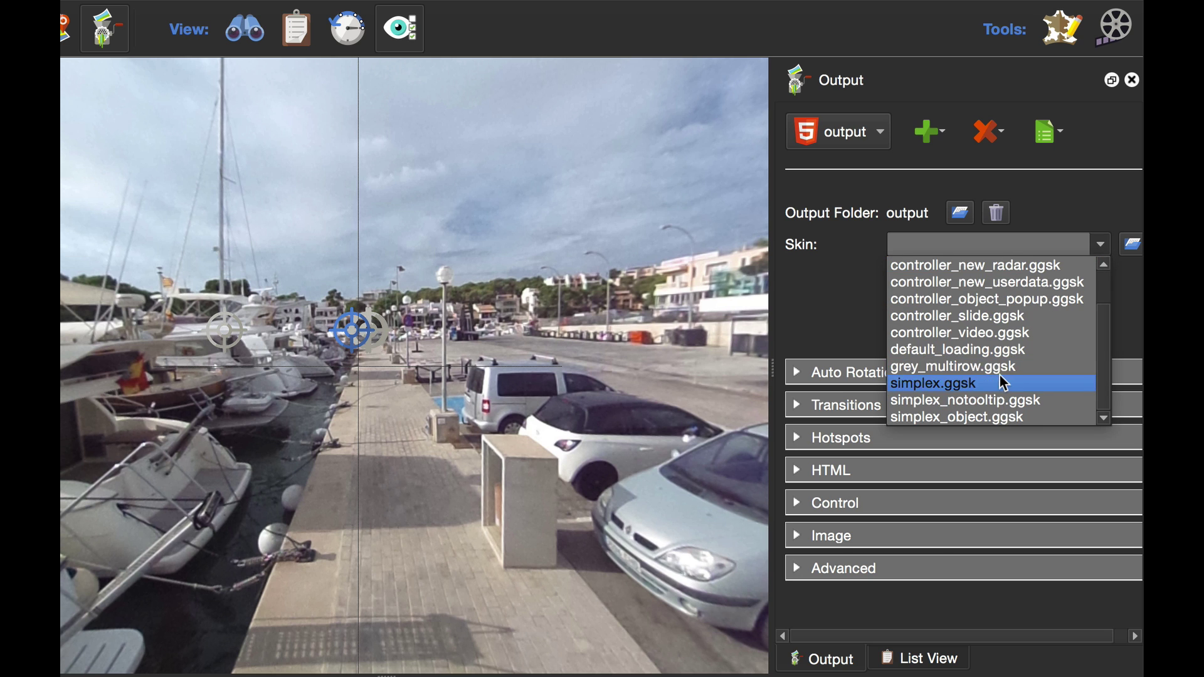
left_click(1001, 383)
left_click(962, 316)
left_click(553, 487)
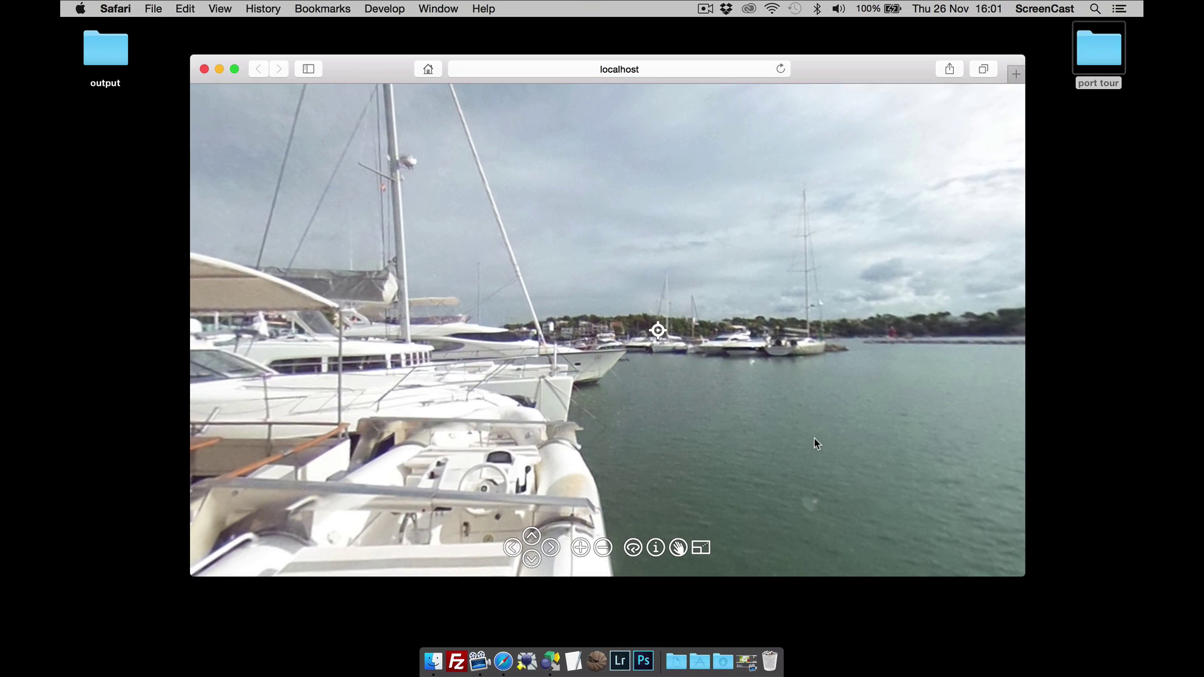
- Look around keyside_01 in the browser, follow the hotspot to keyside_02 to check the skinned tour, and return to Pano2VR
left_click_drag(703, 409, 635, 421)
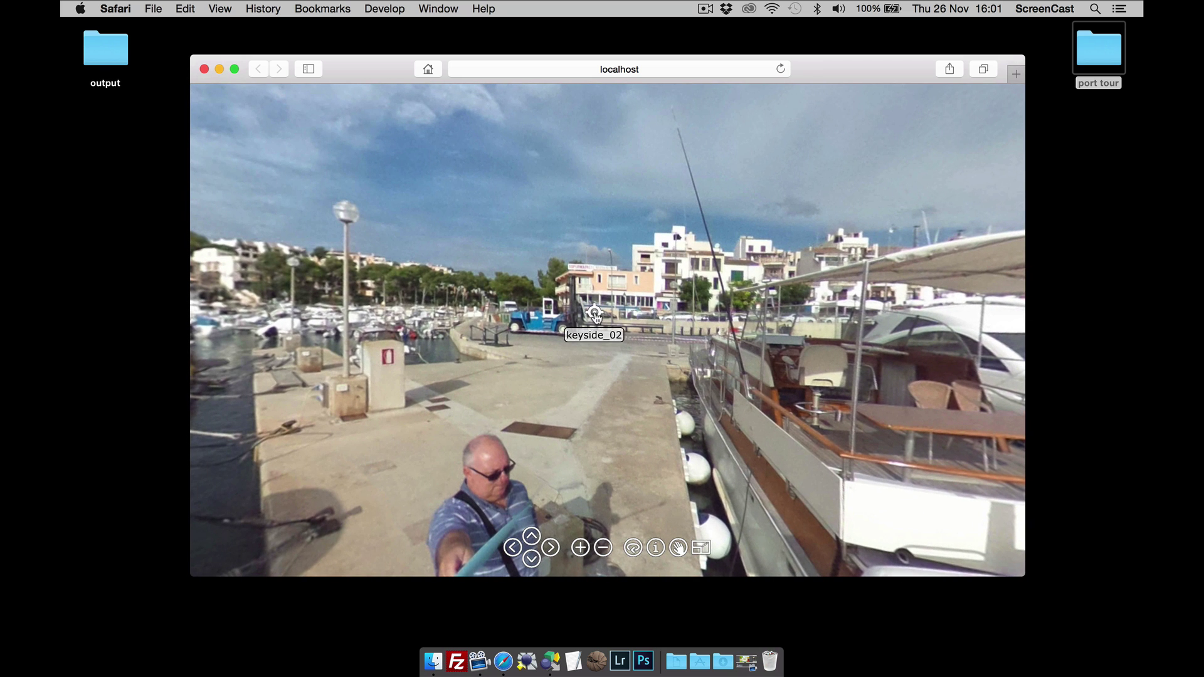
left_click(594, 314)
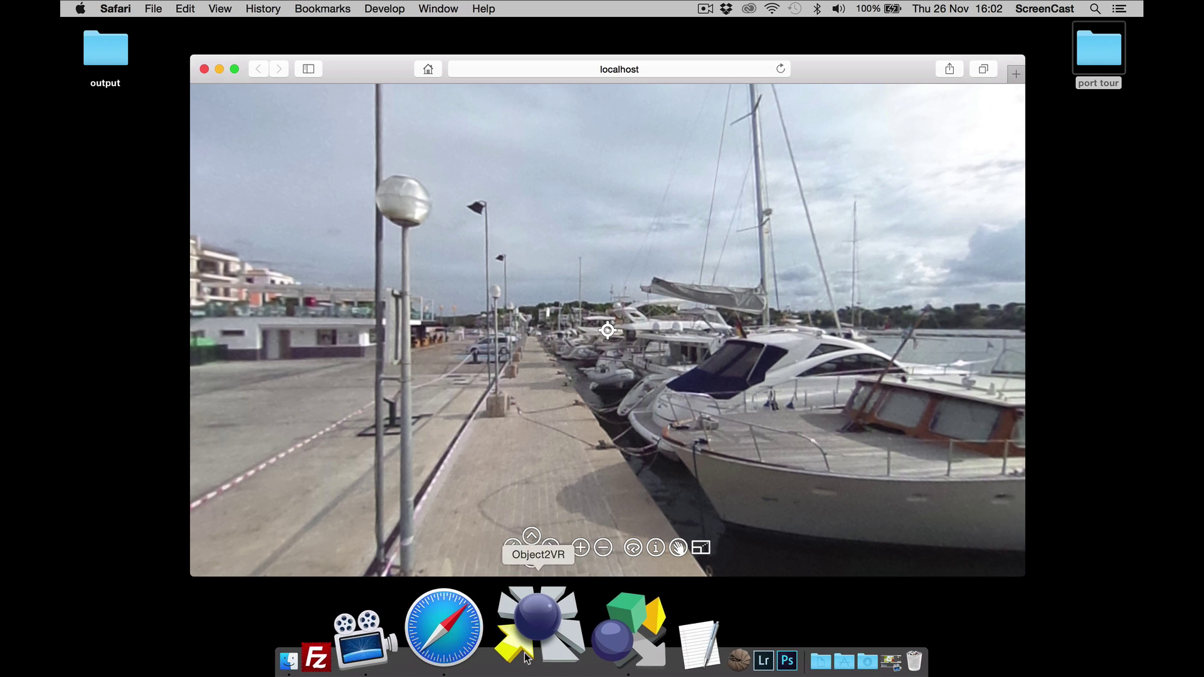
left_click(551, 646)
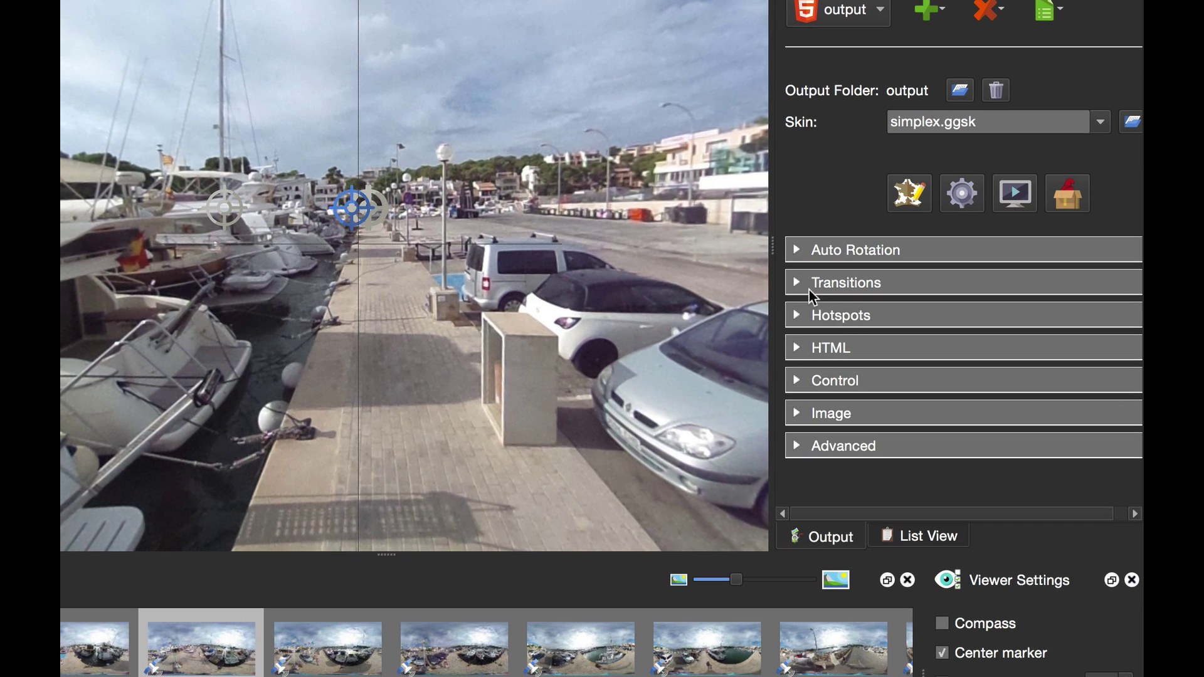
- Enable panorama transitions with Zoom In effects before and after, turn off Wait for transition, and set the zoomed FoV to 40
left_click(798, 284)
left_click(803, 321)
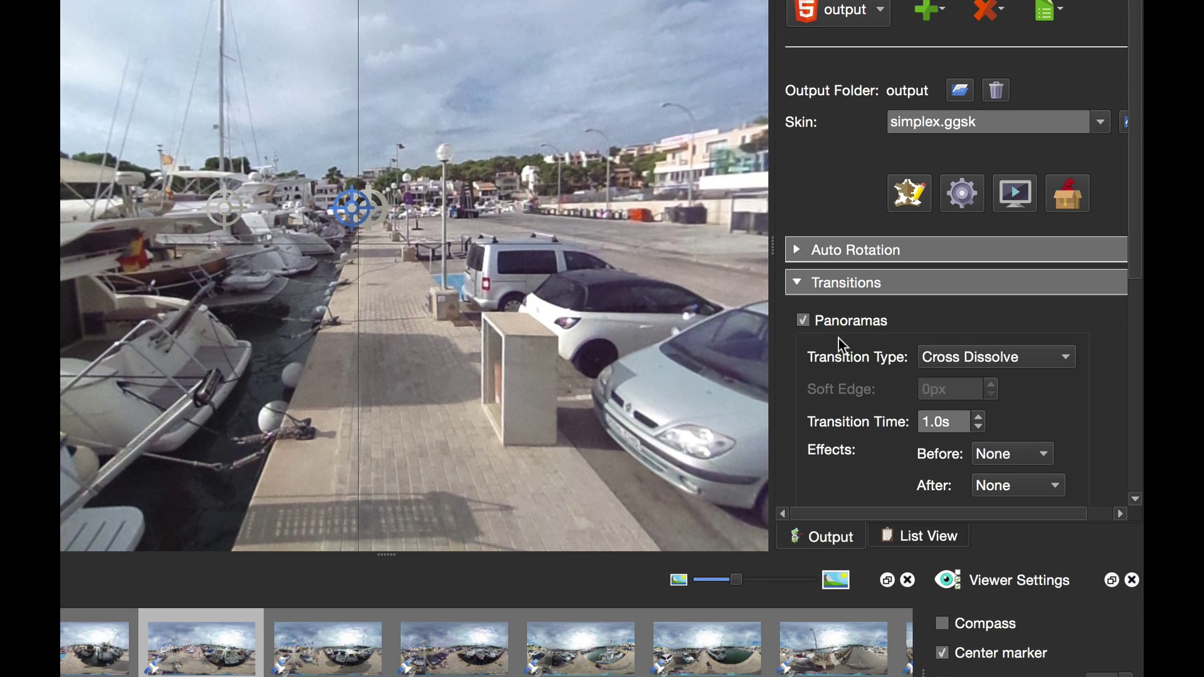
scroll(1140, 268, "down", 5)
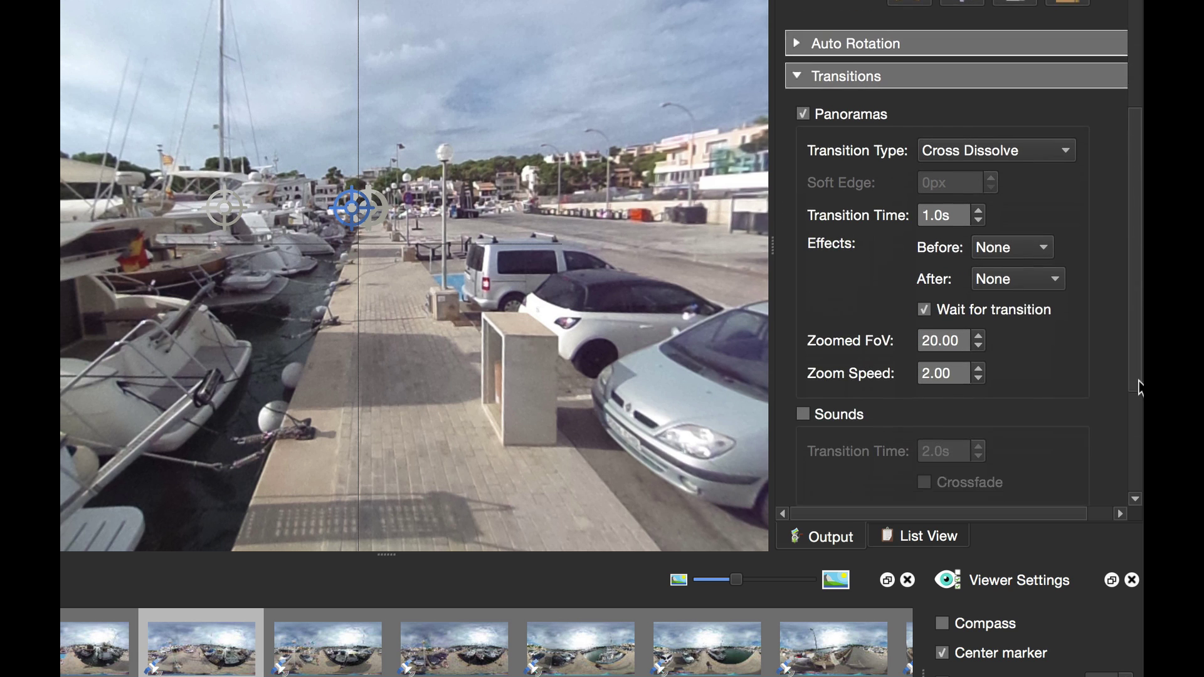
left_click(1018, 209)
left_click(1020, 229)
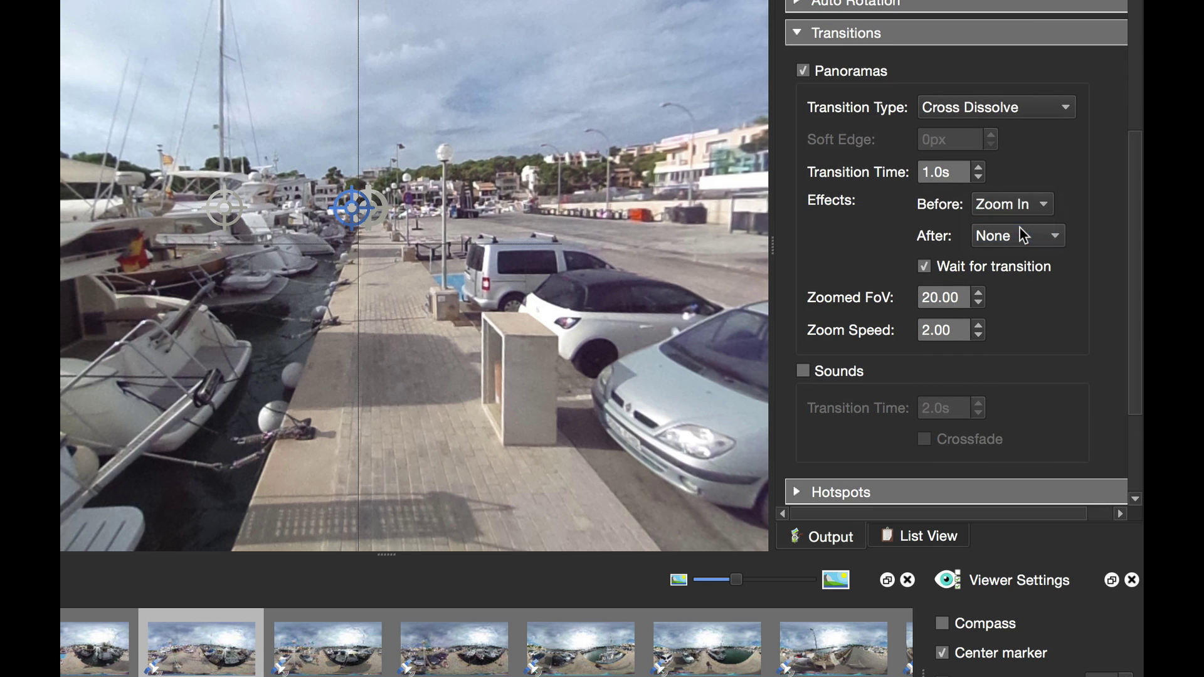
left_click(1015, 238)
left_click(1022, 263)
left_click(925, 270)
left_click(923, 299)
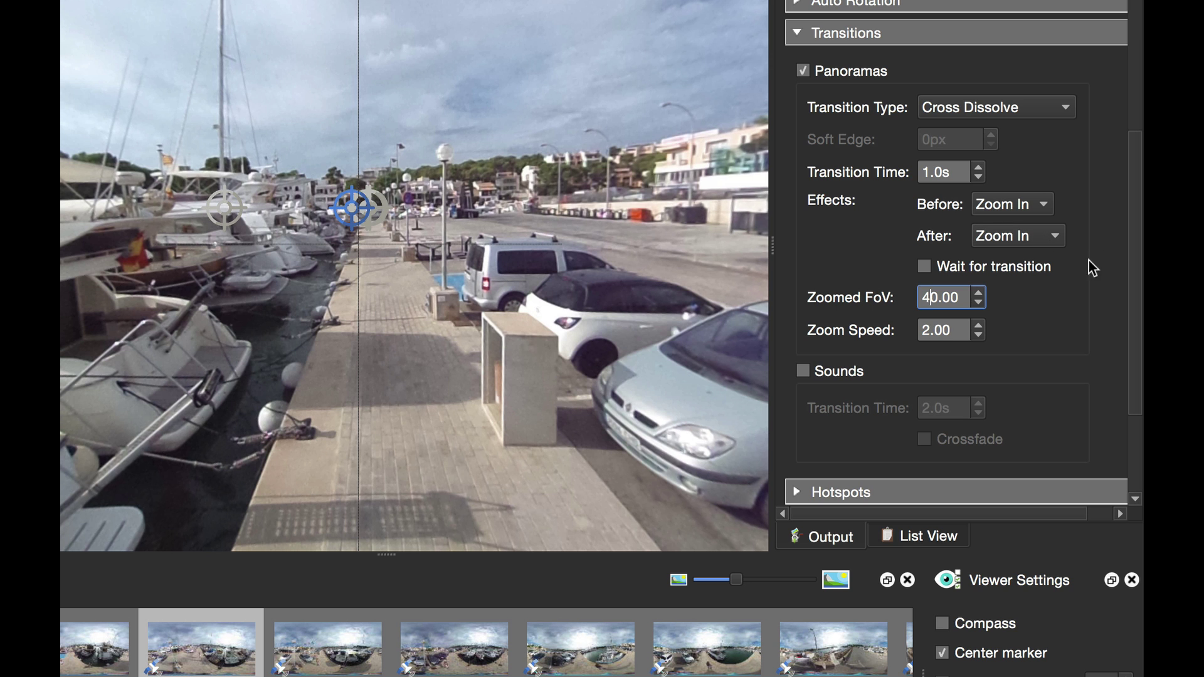
- Regenerate the HTML5 output with the transition settings and open it in the browser
scroll(1075, 292, "up", 5)
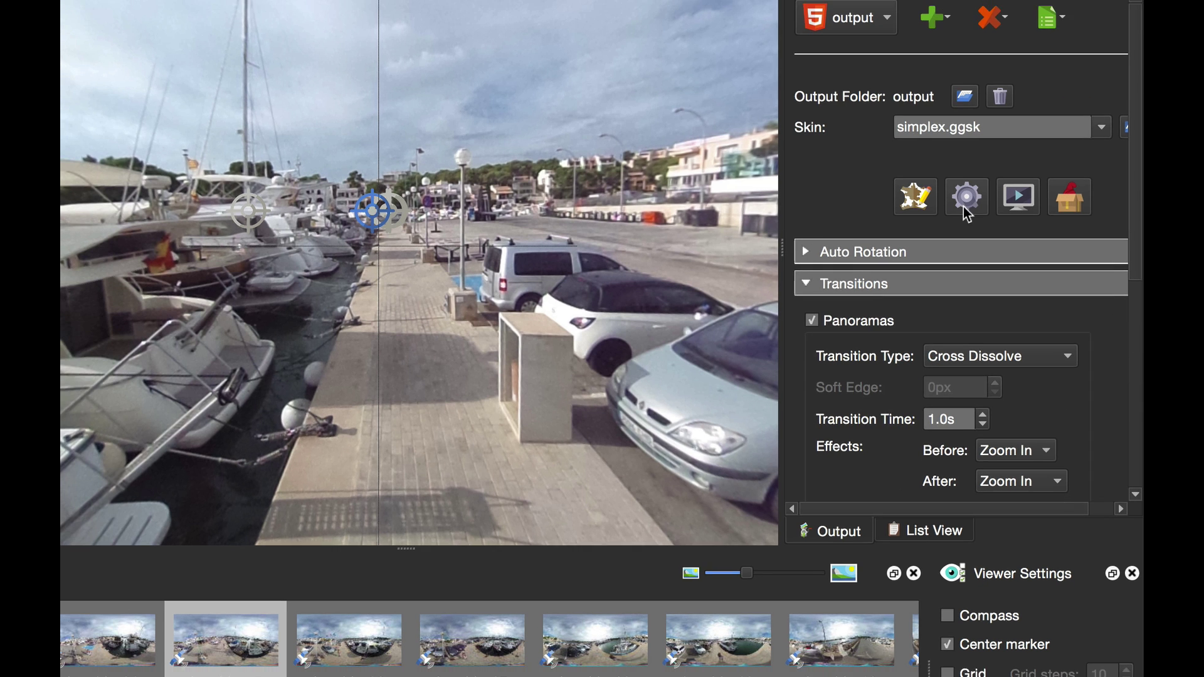
left_click(963, 206)
left_click(543, 358)
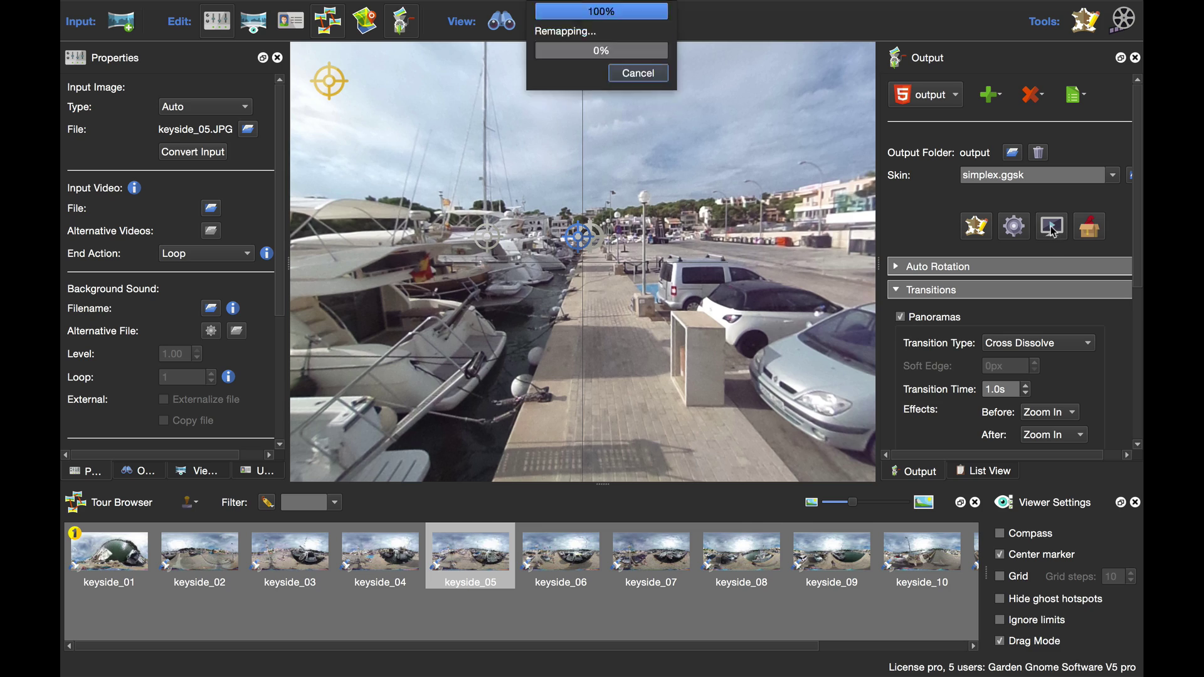
left_click(1052, 228)
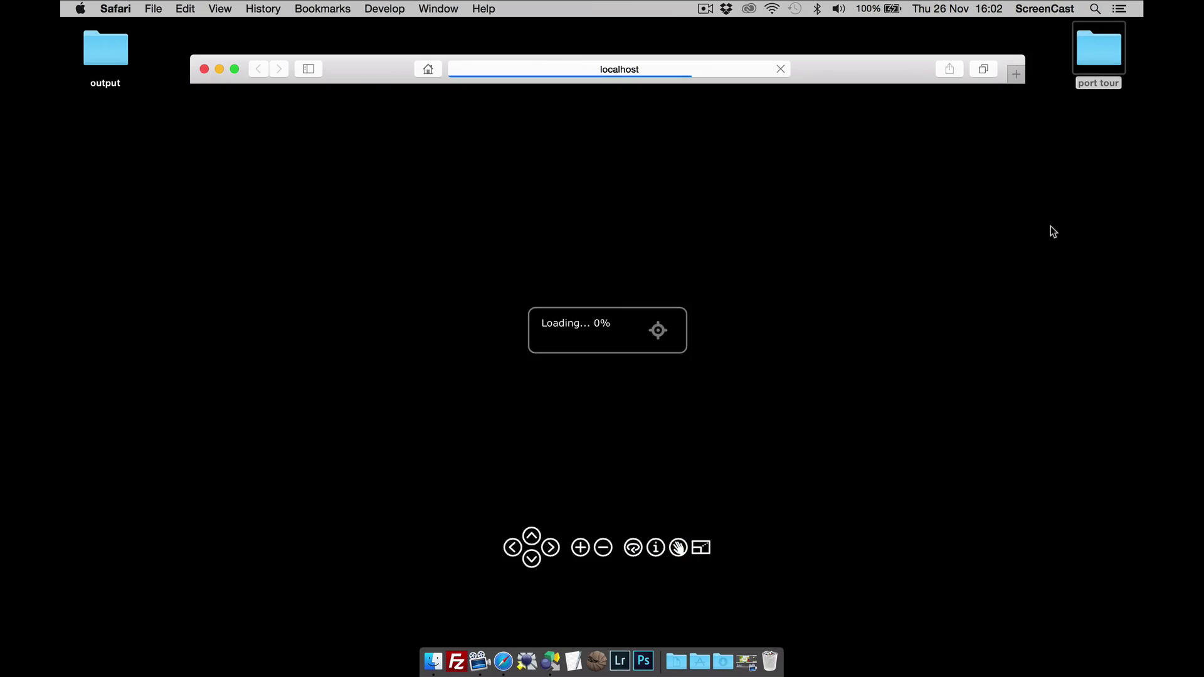
- Follow the hotspots from keyside_01 along the quay and back in the browser to check the zoom transitions
left_click_drag(689, 396, 735, 391)
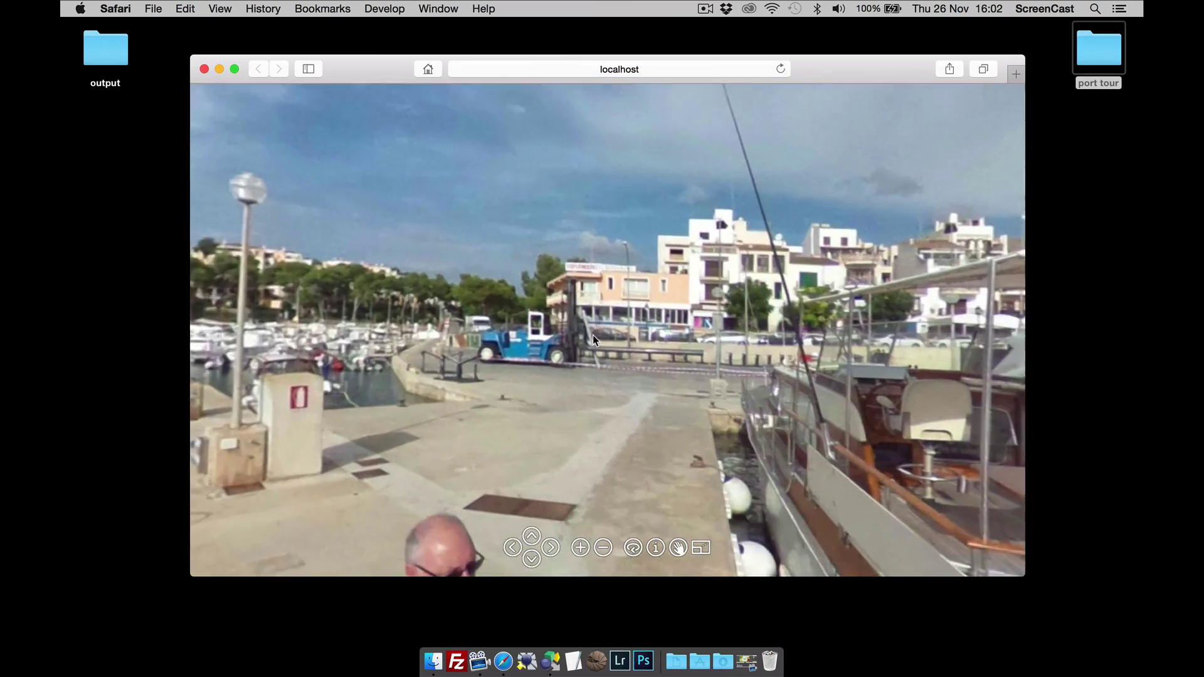
left_click(593, 336)
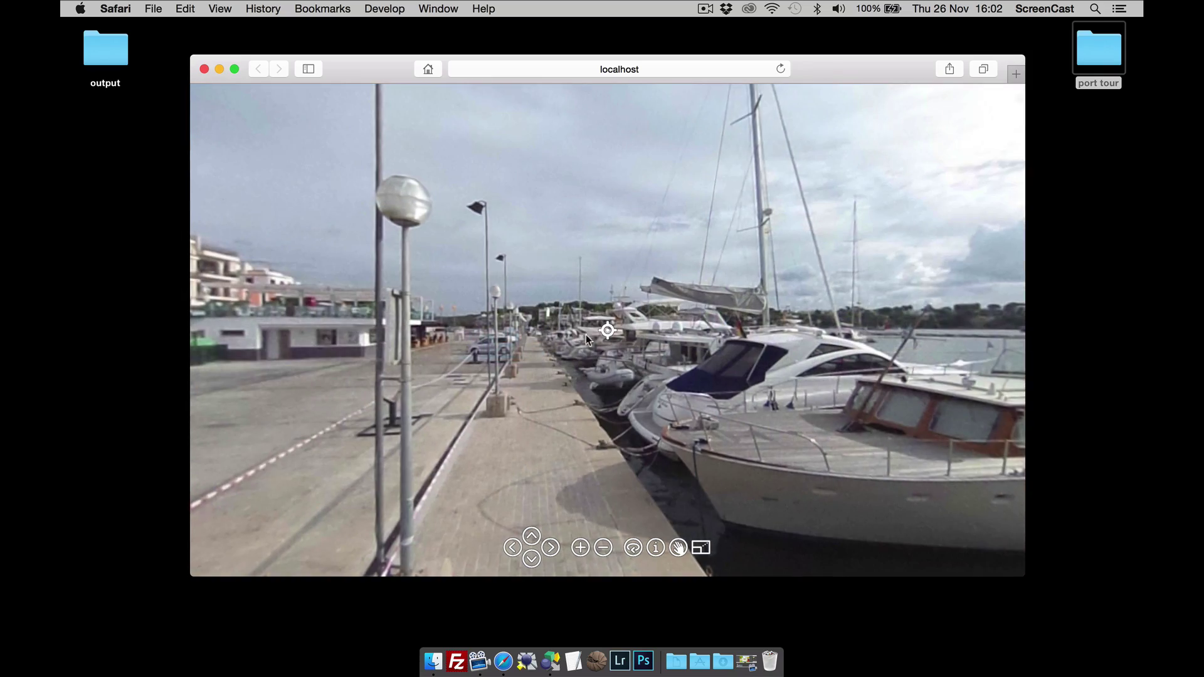
left_click(597, 331)
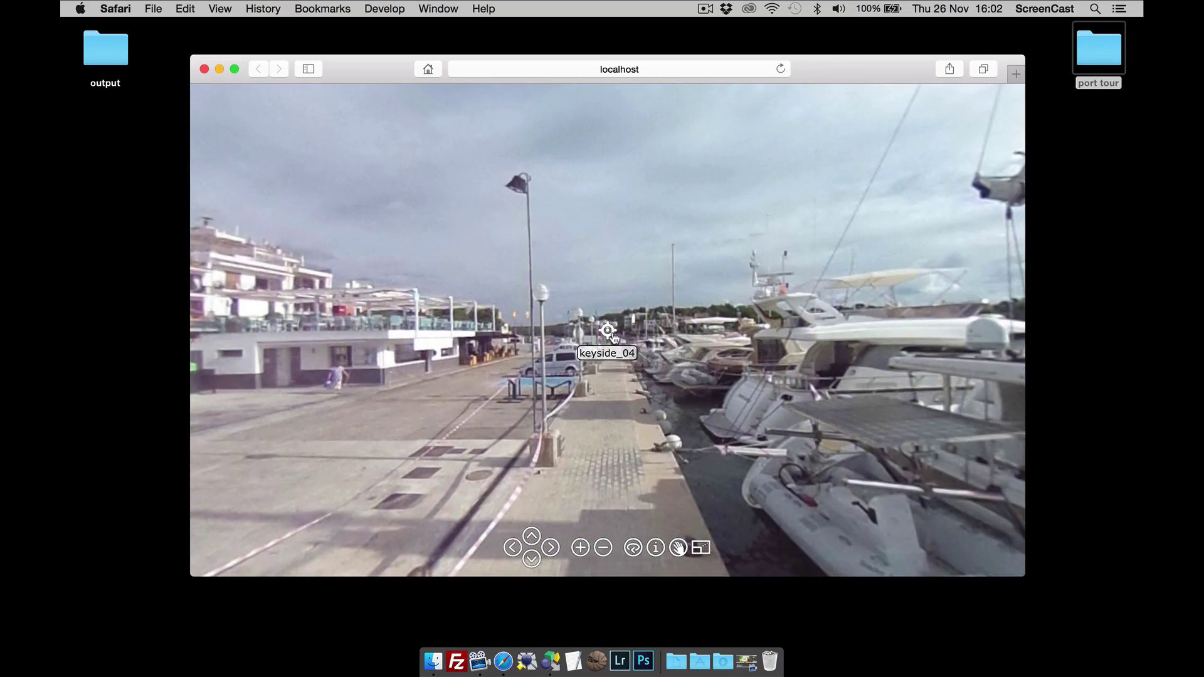
left_click(590, 346)
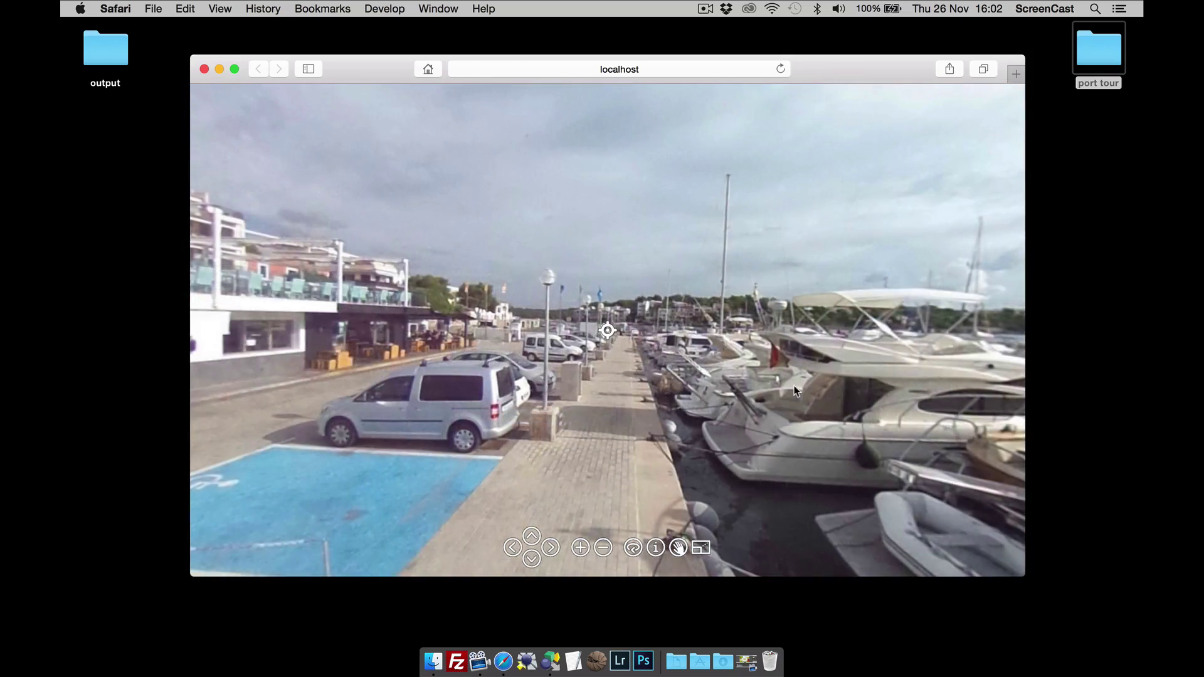
left_click_drag(795, 391, 590, 382)
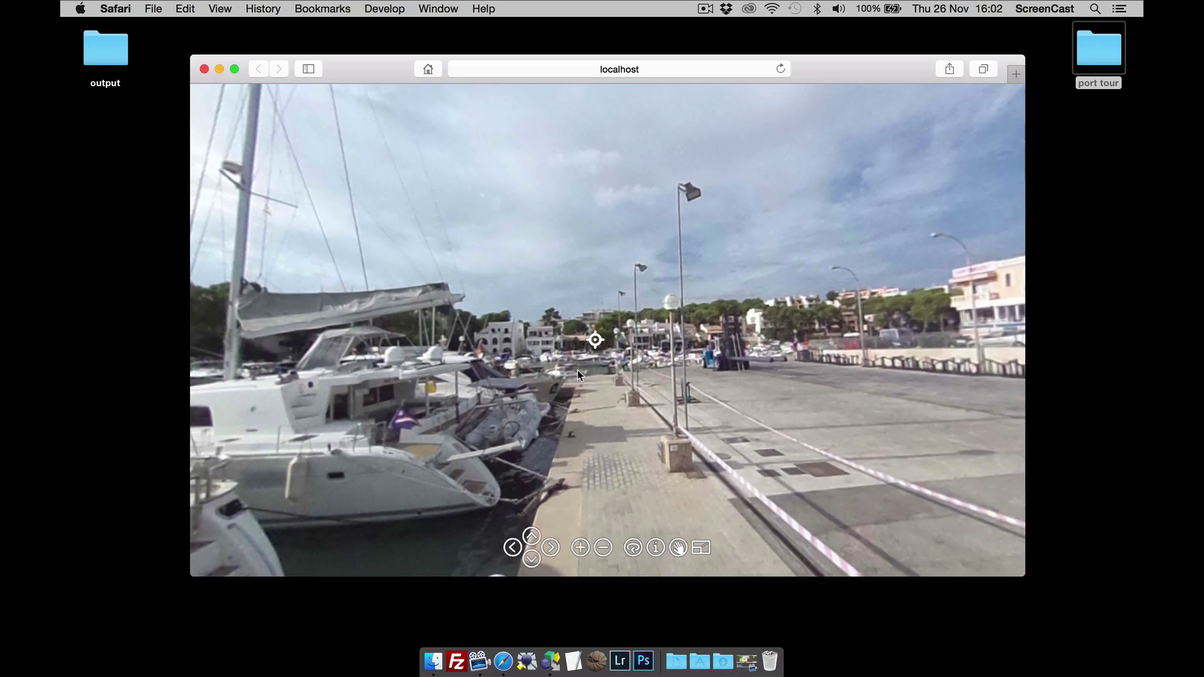
left_click(581, 353)
left_click(582, 353)
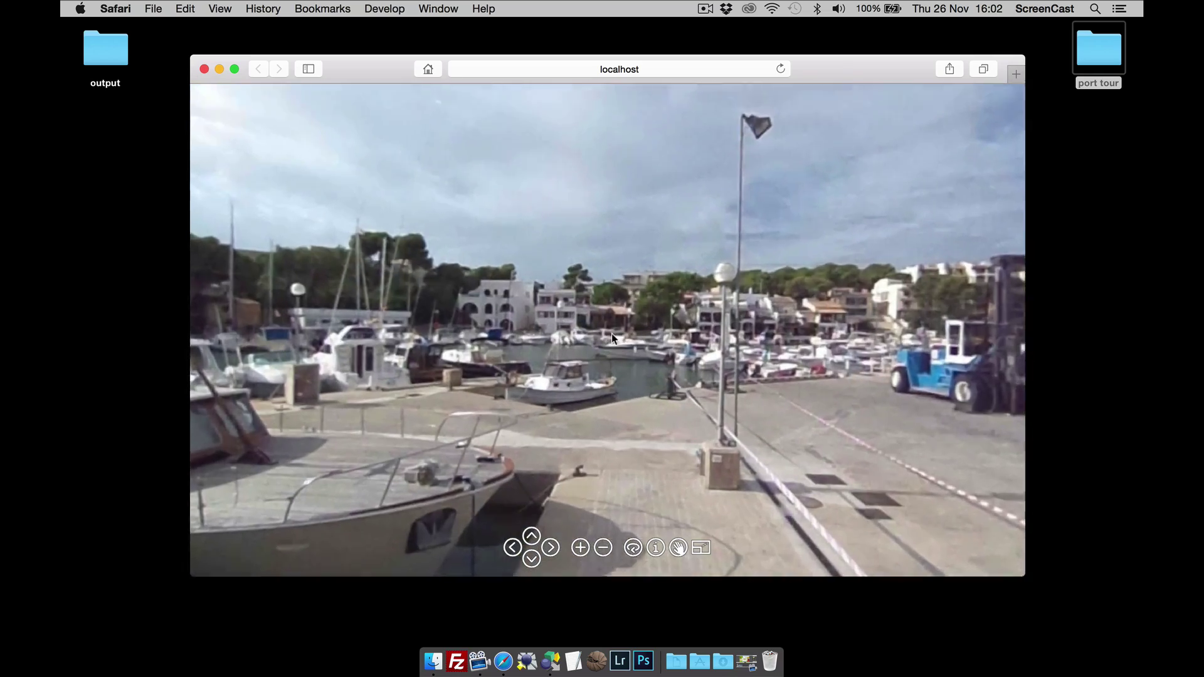
left_click(612, 335)
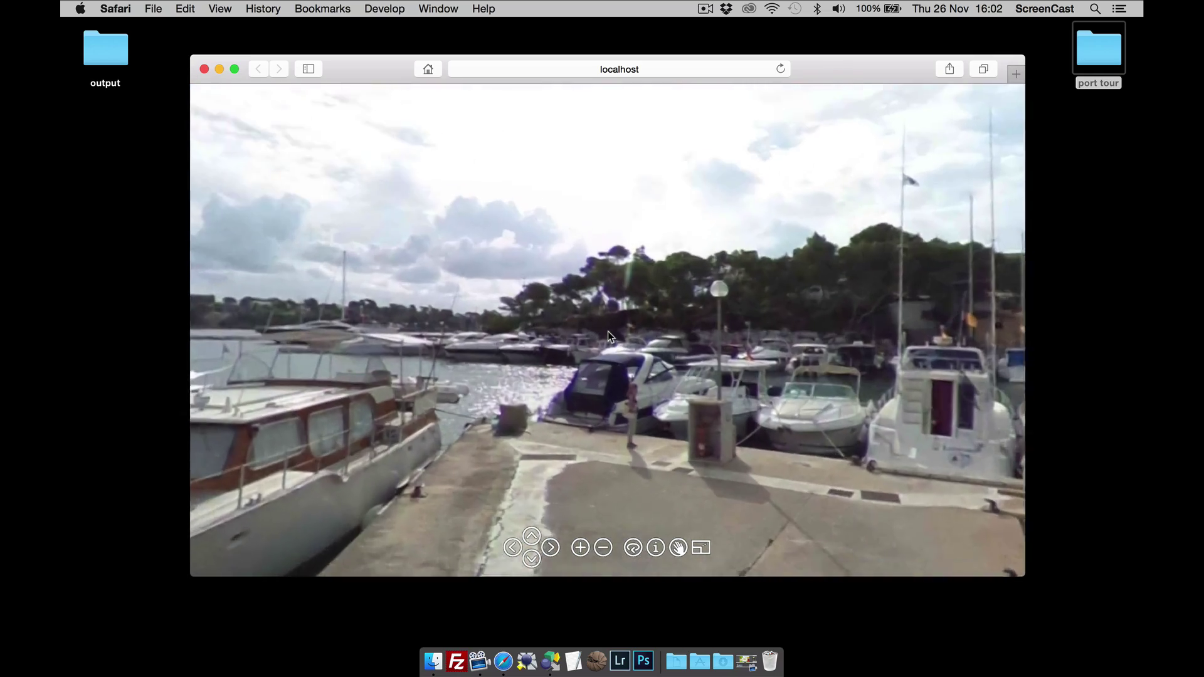
left_click(608, 331)
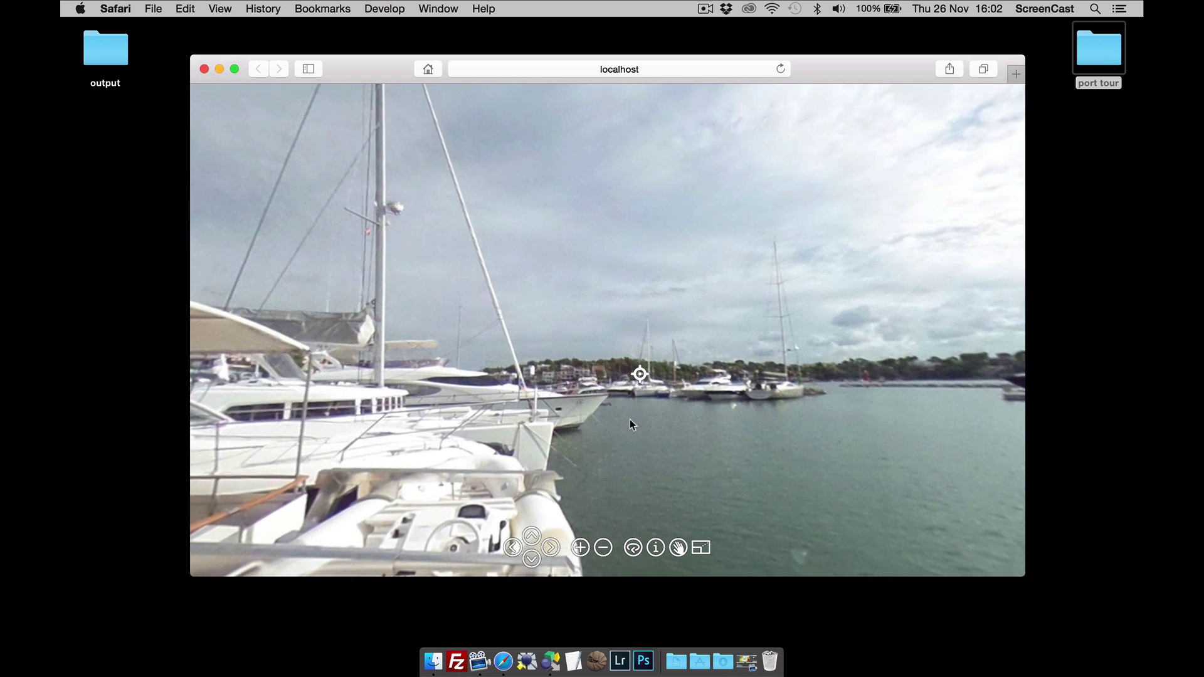
left_click_drag(630, 420, 630, 399)
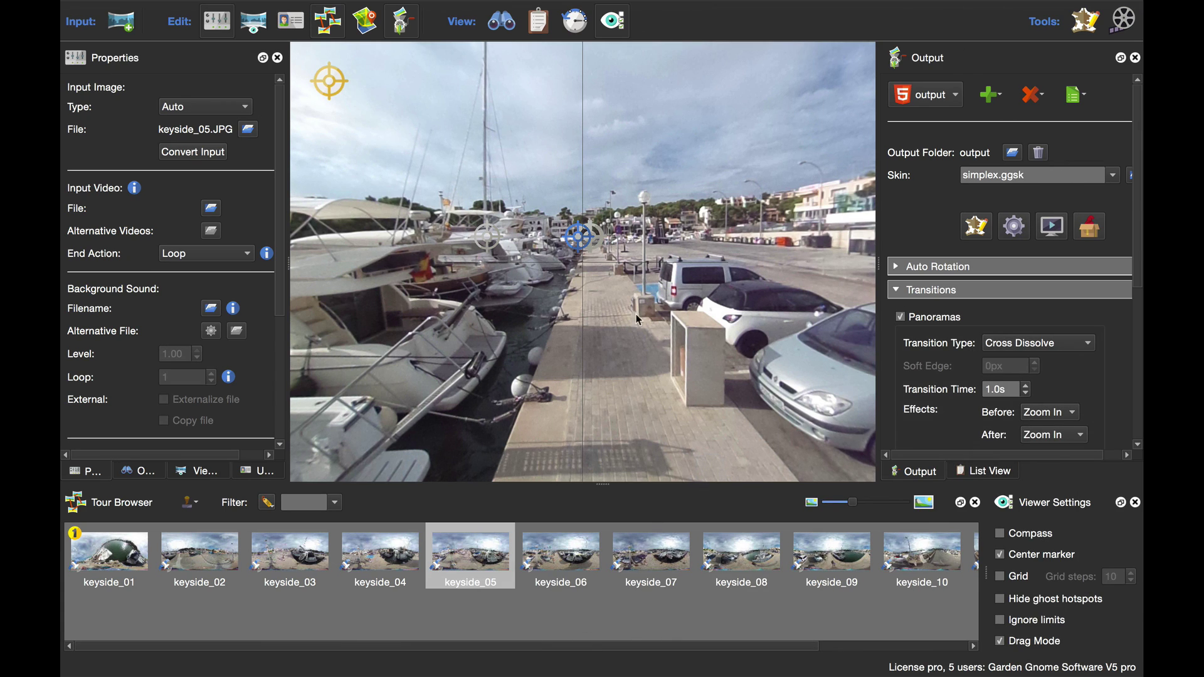
- Open keyside_01 in Pano2VR and delete its hotspot linking across the water to keyside_12
left_click(128, 562)
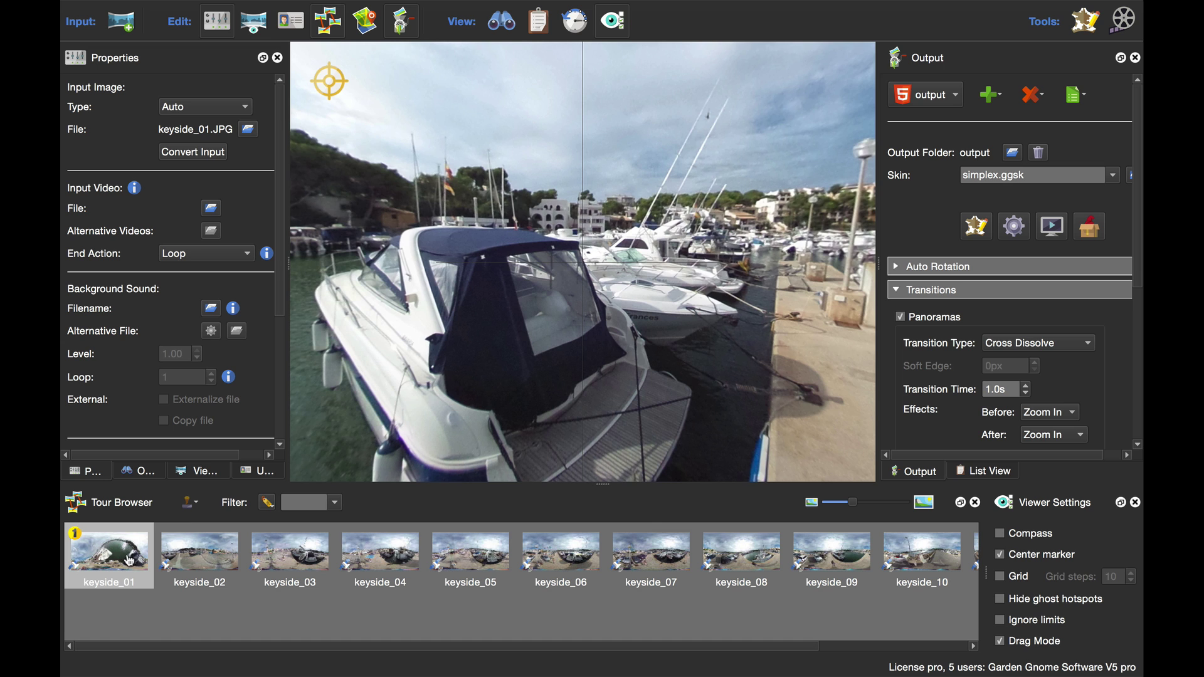
left_click_drag(784, 351, 539, 361)
left_click_drag(790, 357, 578, 317)
left_click(557, 287)
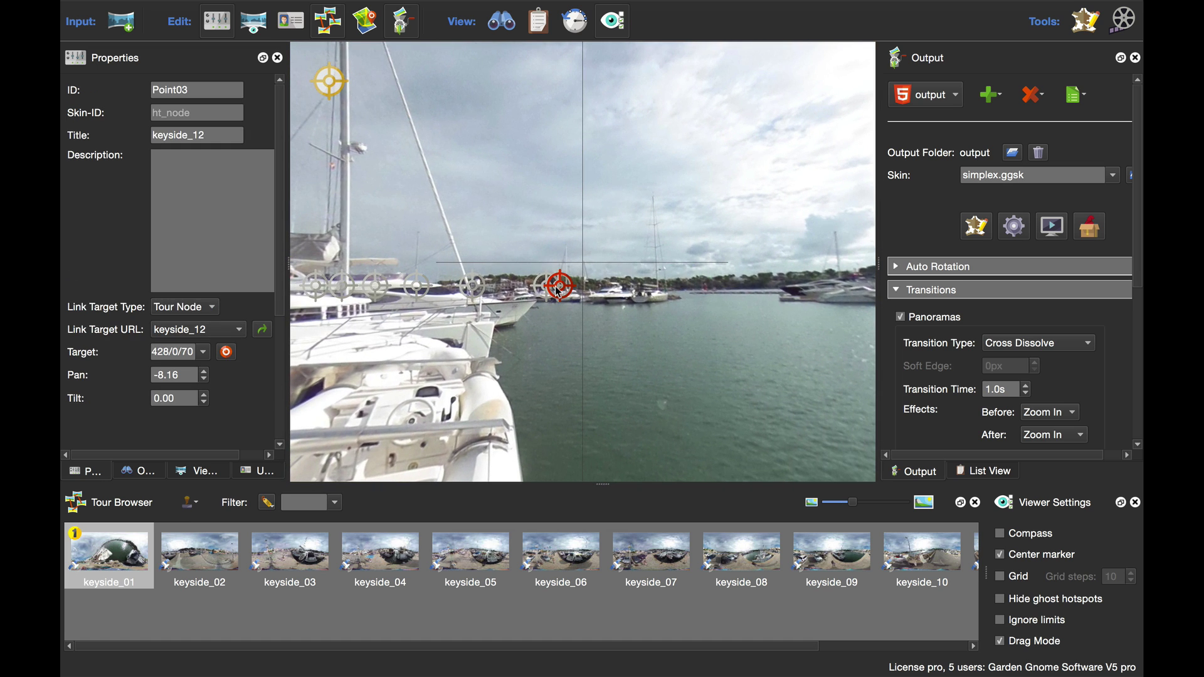
key("Delete")
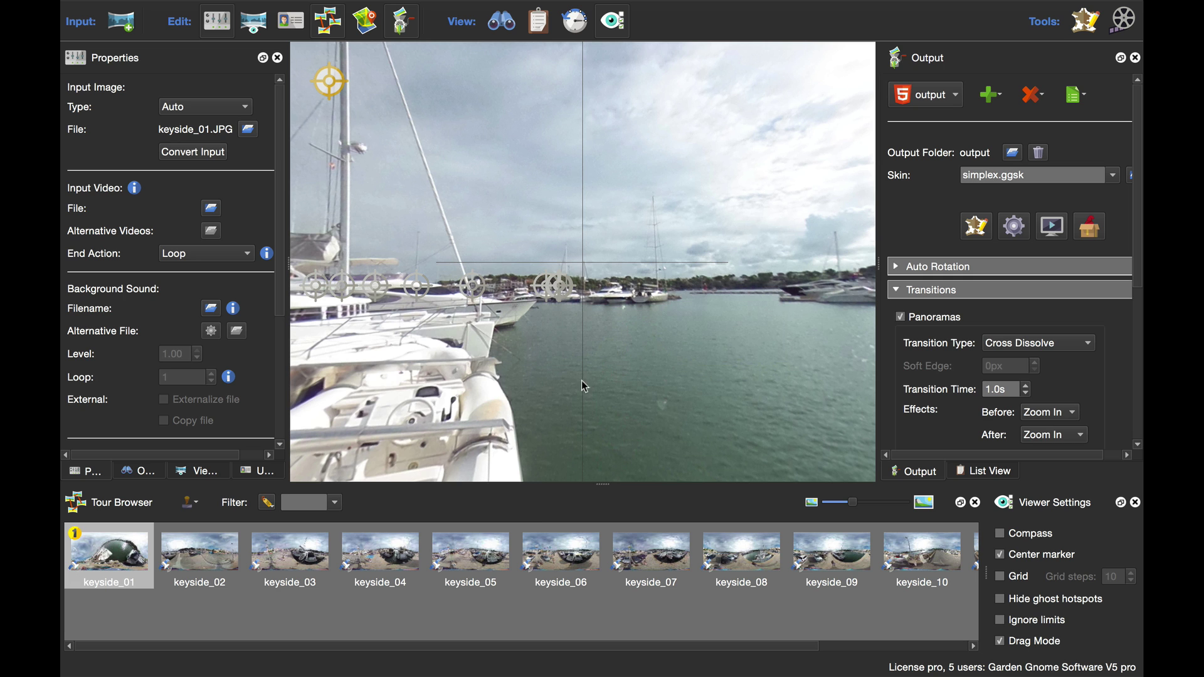
- Open keyside_12 and delete its hotspot linking back to keyside_01
left_click_drag(755, 651, 977, 649)
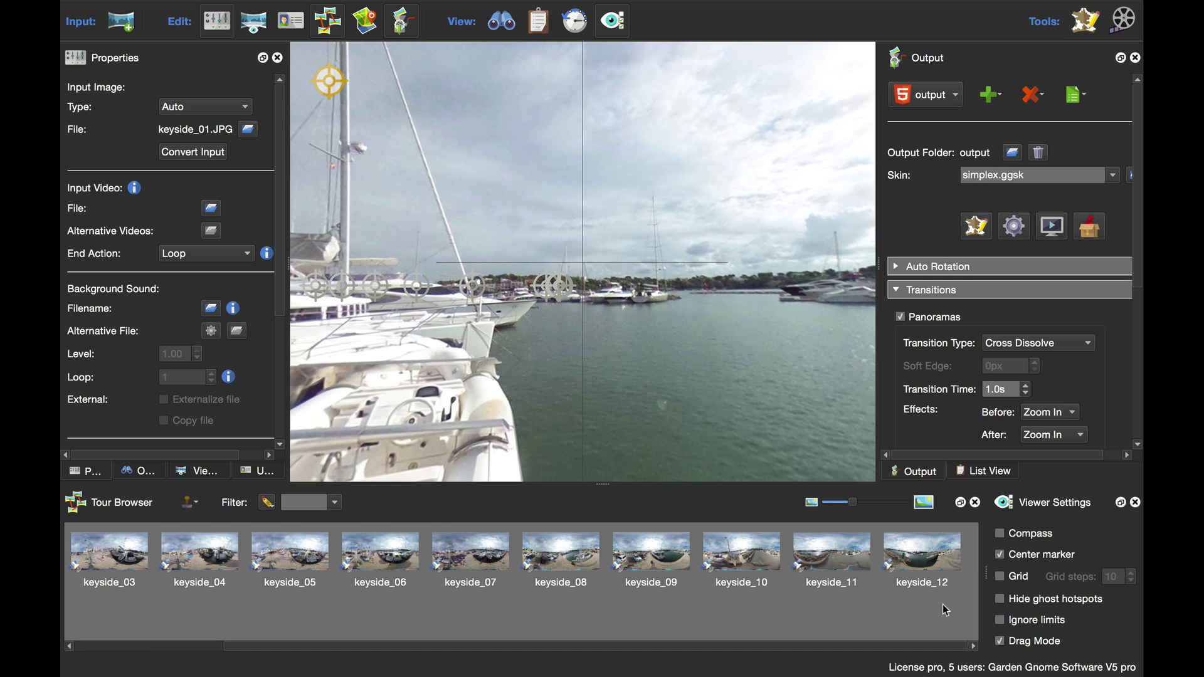
left_click(921, 555)
left_click(664, 287)
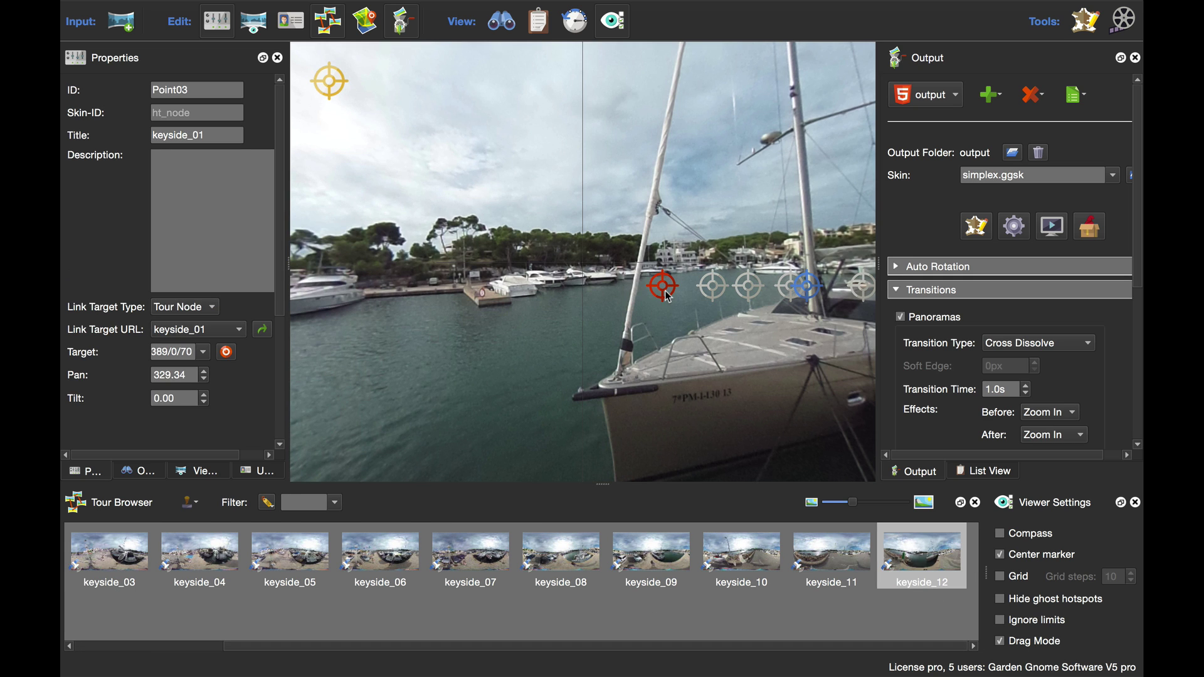
key("Delete")
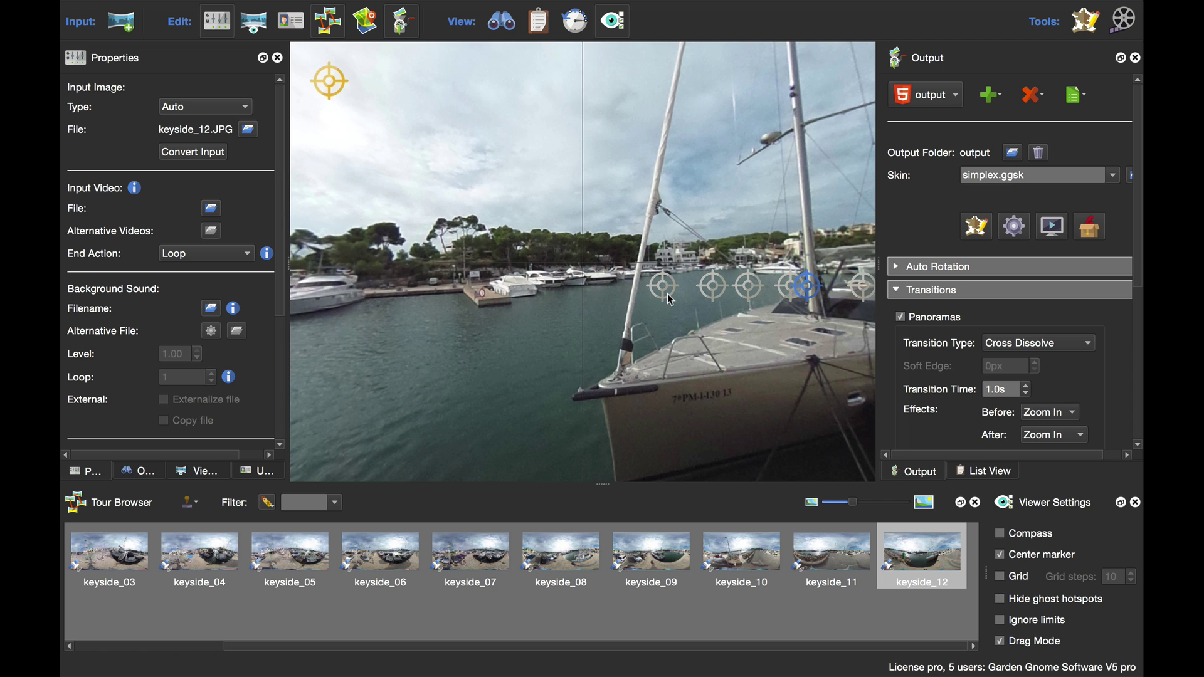
- Regenerate the HTML5 output, look around keyside_01 in the browser for remaining links, and follow the hotspot to keyside_02
left_click(1010, 233)
left_click(707, 342)
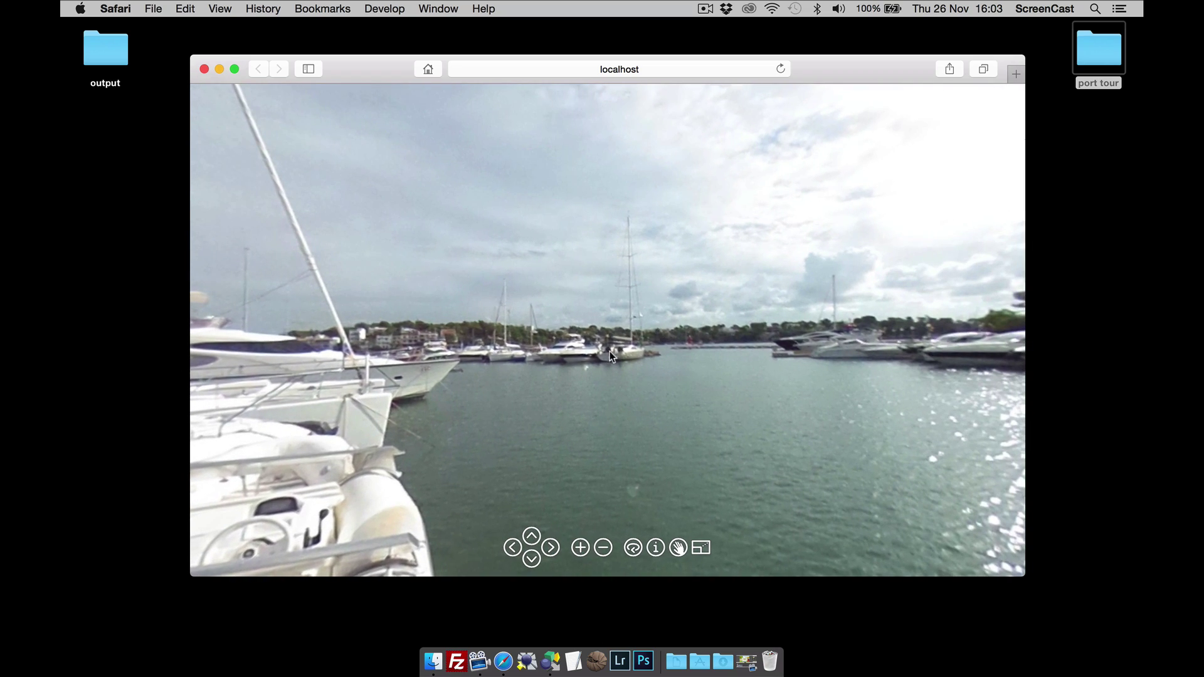
left_click_drag(495, 356, 603, 372)
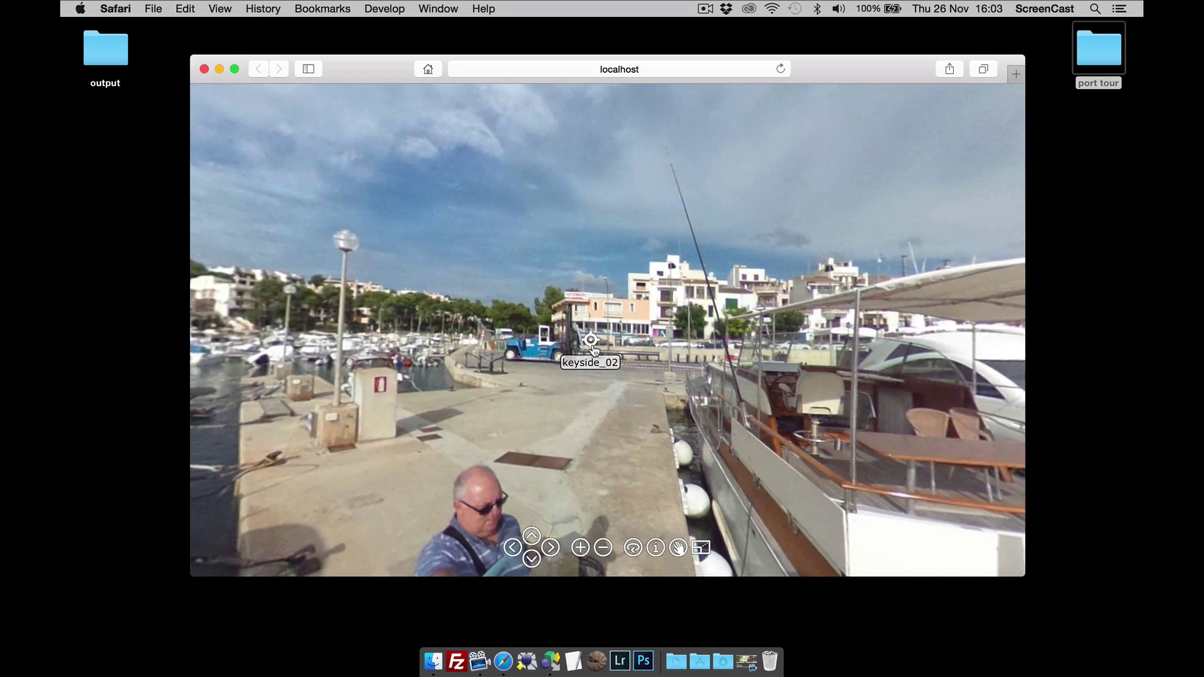
left_click(592, 344)
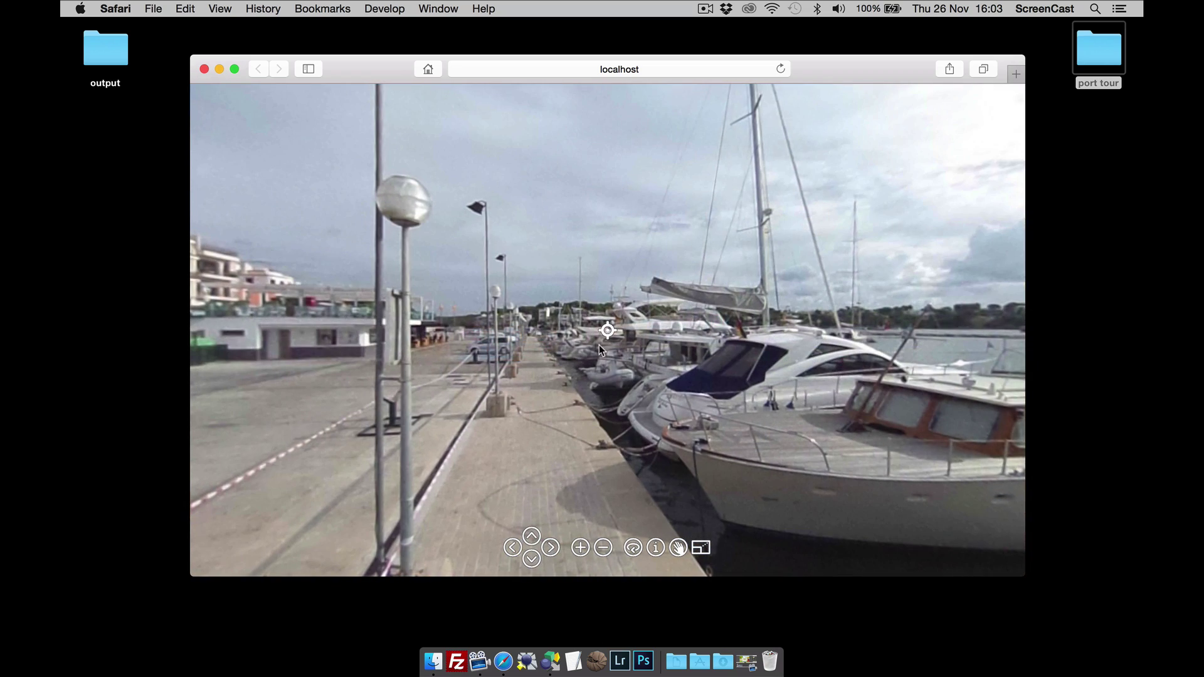